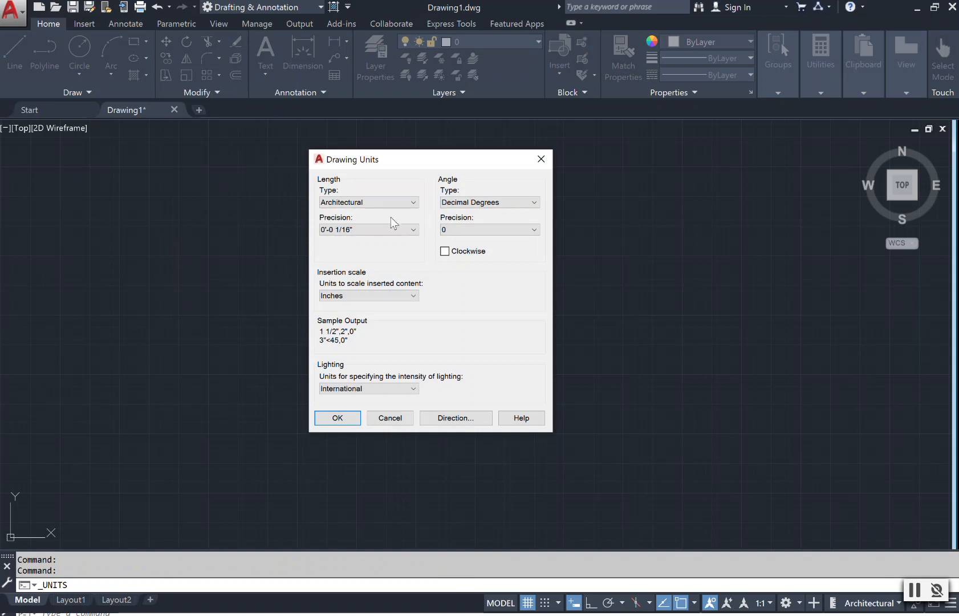
# Step: Set the drawing's length unit type to Architectural and accept the units settings
pyautogui.click(395, 203)
pyautogui.click(393, 221)
pyautogui.click(394, 205)
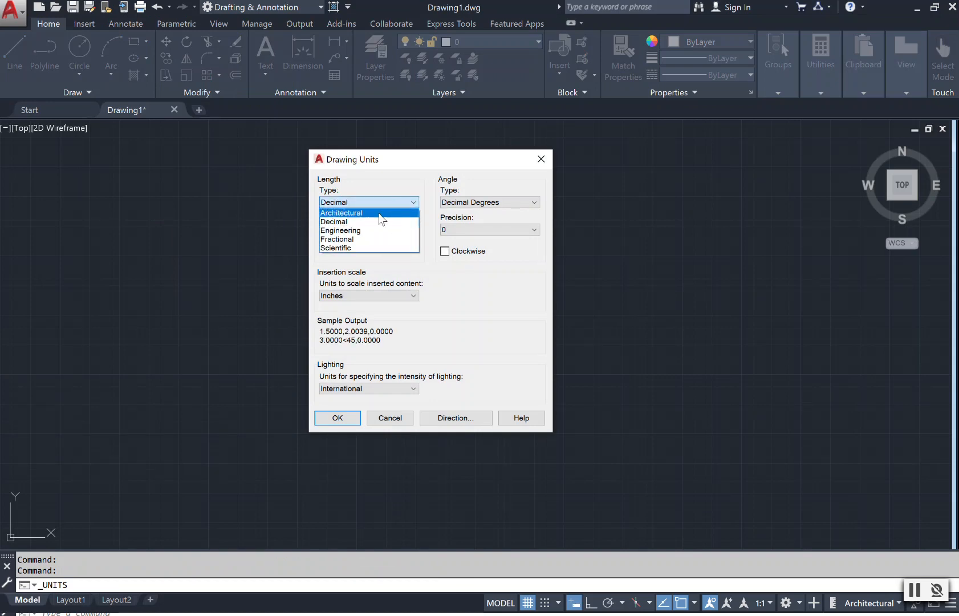
pyautogui.click(381, 212)
pyautogui.click(339, 419)
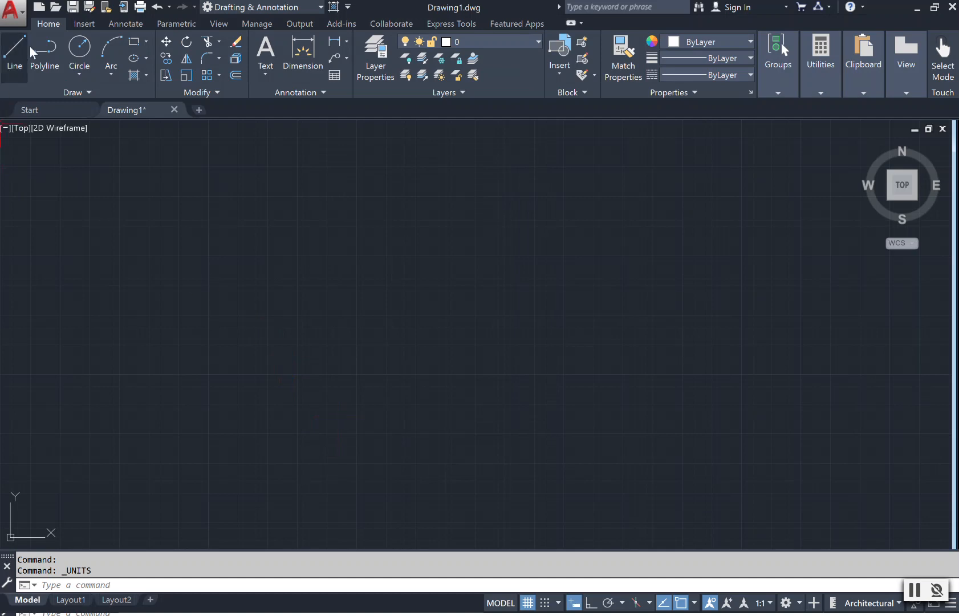
# Step: Draw a rectangle in the upper-left part of the drawing and a circle of about 4 13/16 inches radius to its right
pyautogui.click(133, 41)
pyautogui.click(151, 217)
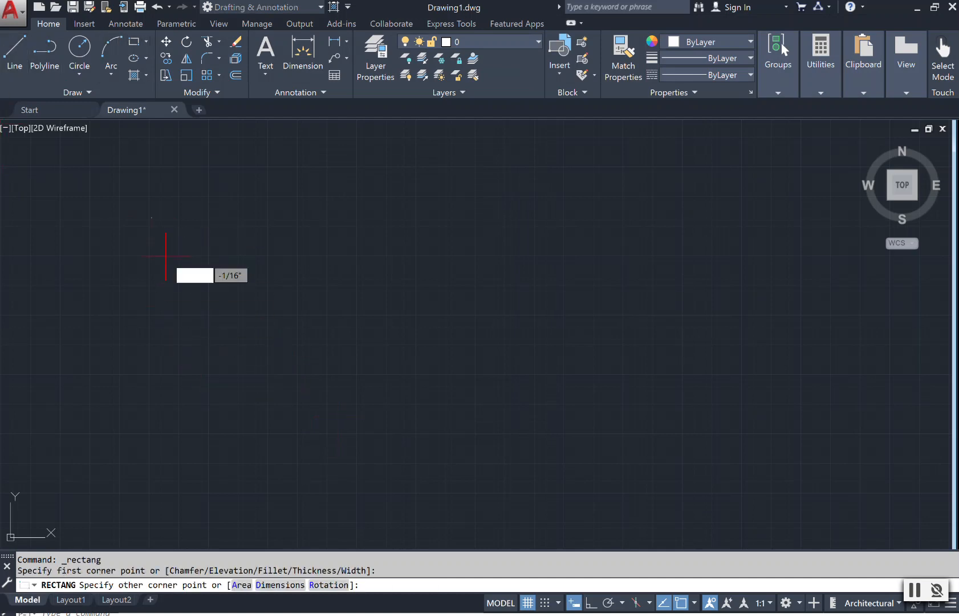
pyautogui.click(284, 319)
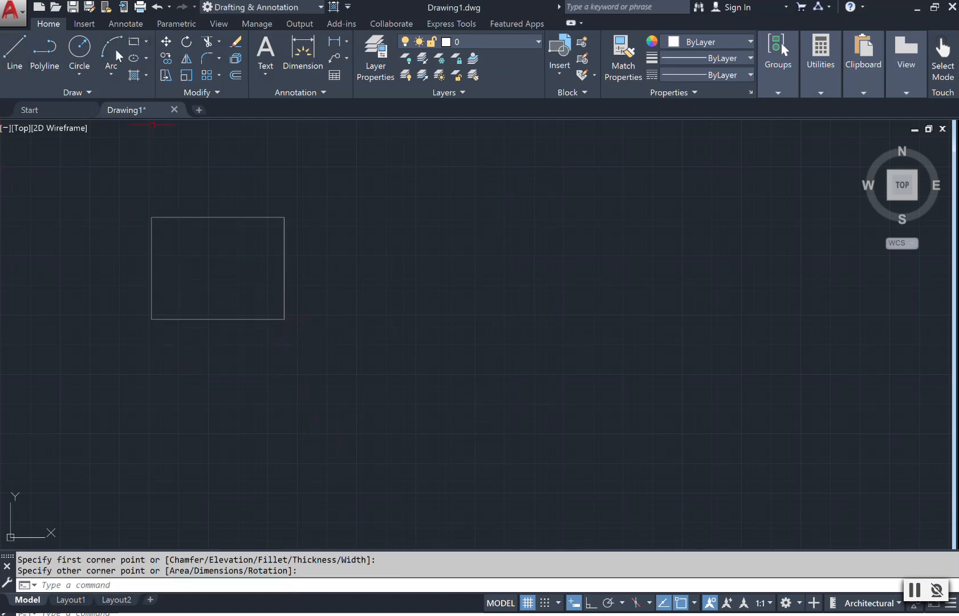
pyautogui.click(79, 48)
pyautogui.click(465, 289)
pyautogui.click(473, 232)
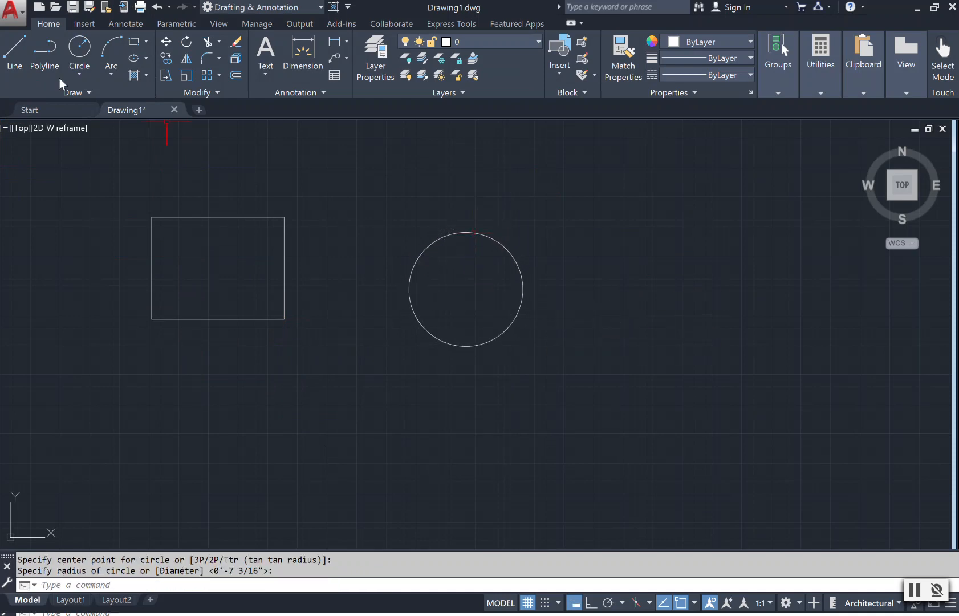
# Step: Draw a second rectangle at the upper right of the drawing and a circle of about 4 11/16 inches radius below the first rectangle
pyautogui.click(133, 44)
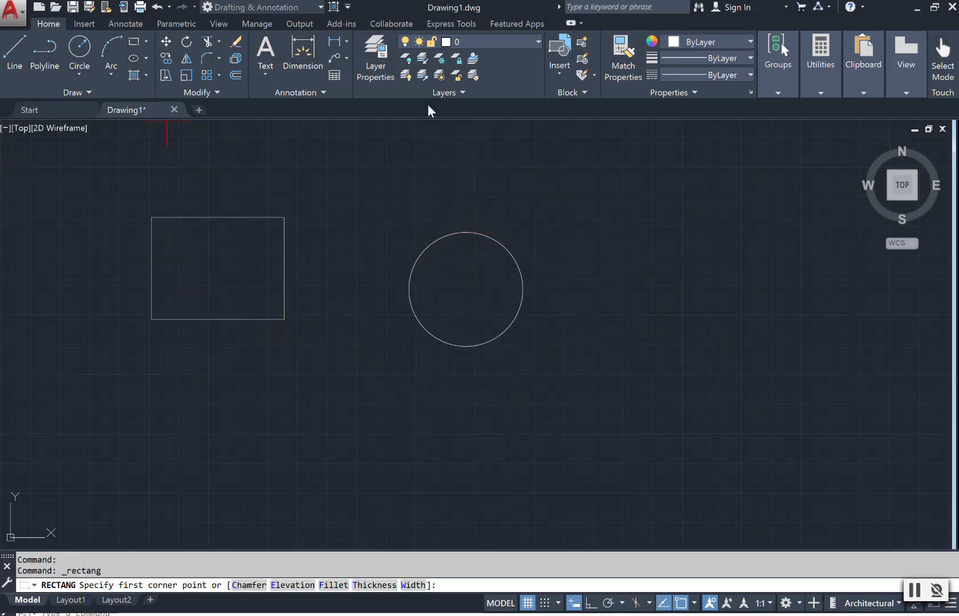
pyautogui.click(587, 186)
pyautogui.click(720, 268)
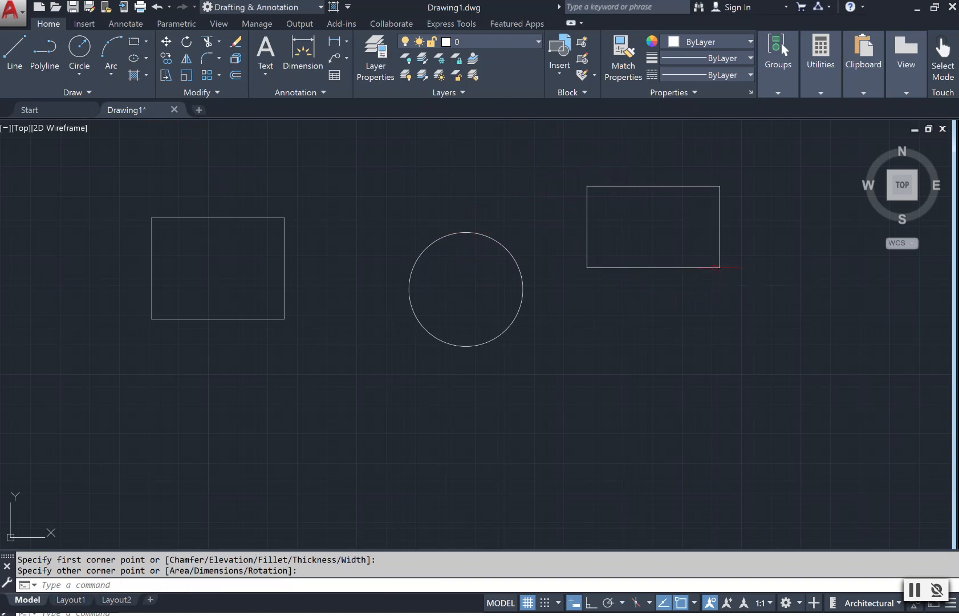
pyautogui.click(134, 42)
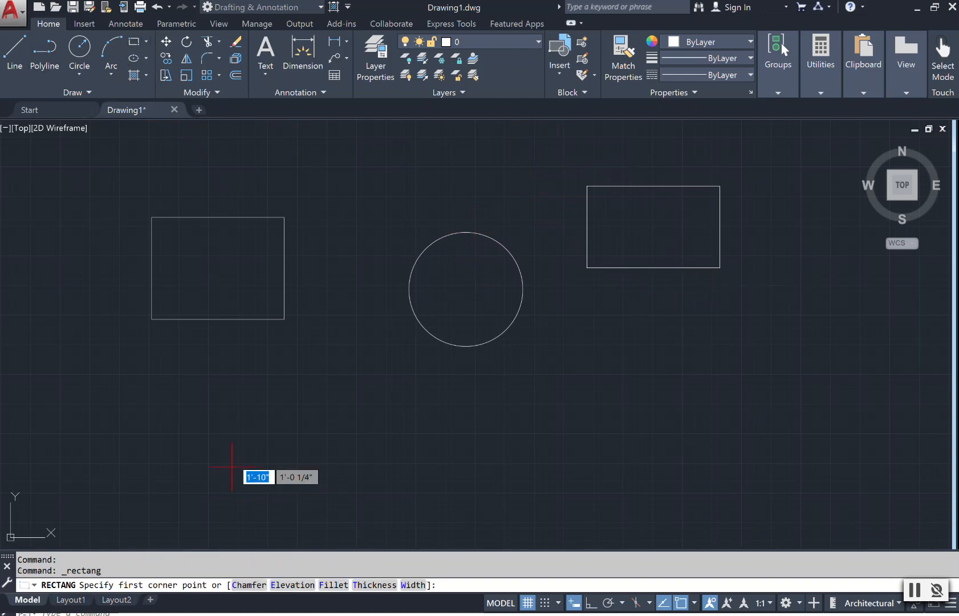
pyautogui.click(80, 48)
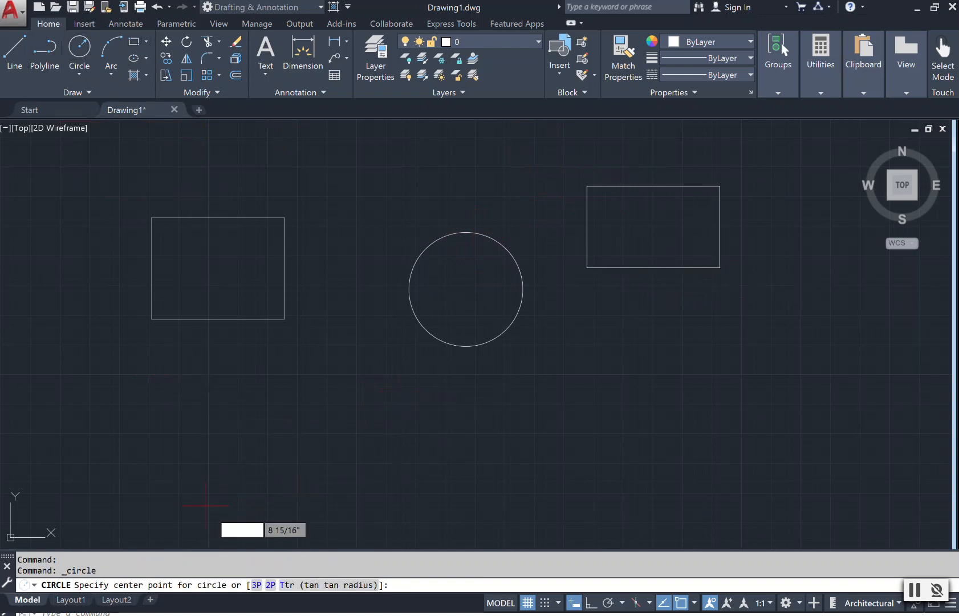
pyautogui.click(276, 437)
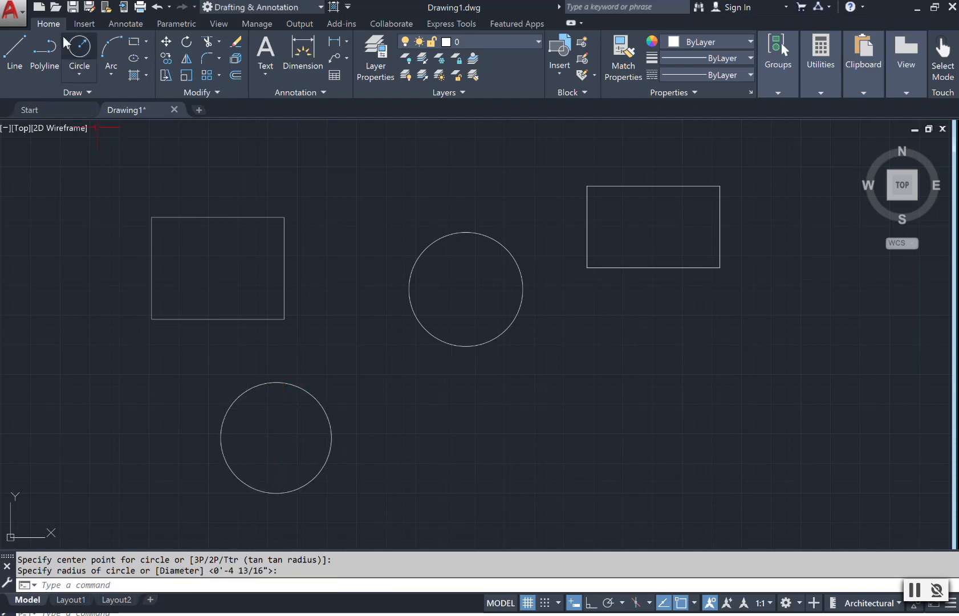
# Step: Draw a larger rectangle at the lower right of the drawing and a circle overlapping its upper-right corner
pyautogui.click(80, 49)
pyautogui.click(136, 42)
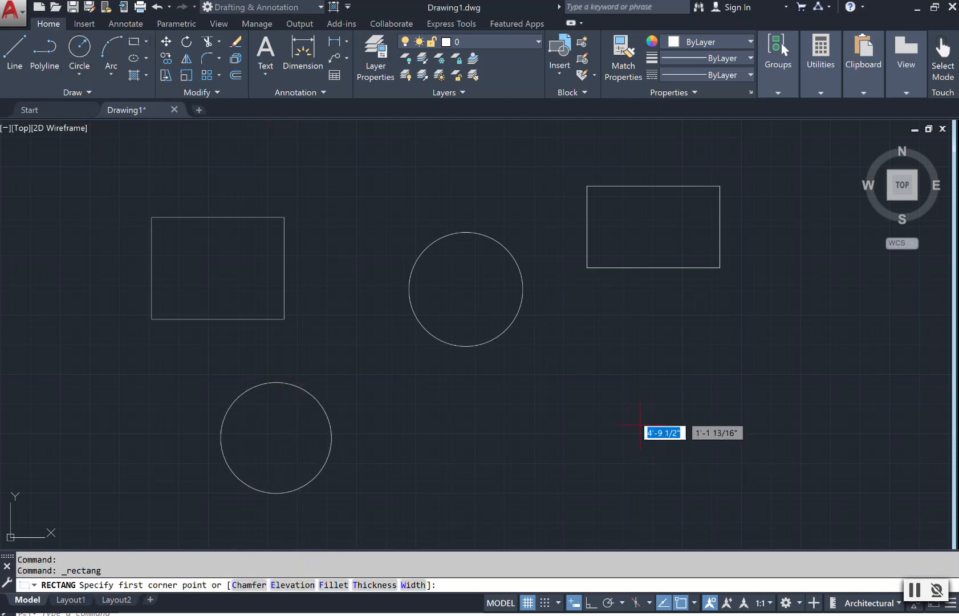
pyautogui.click(579, 377)
pyautogui.click(766, 484)
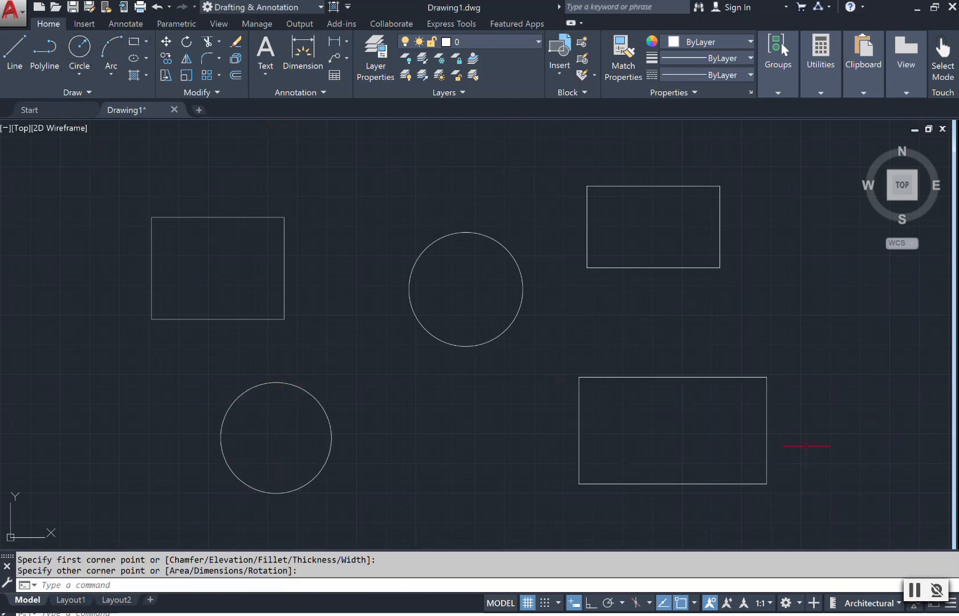
pyautogui.click(81, 35)
pyautogui.click(741, 395)
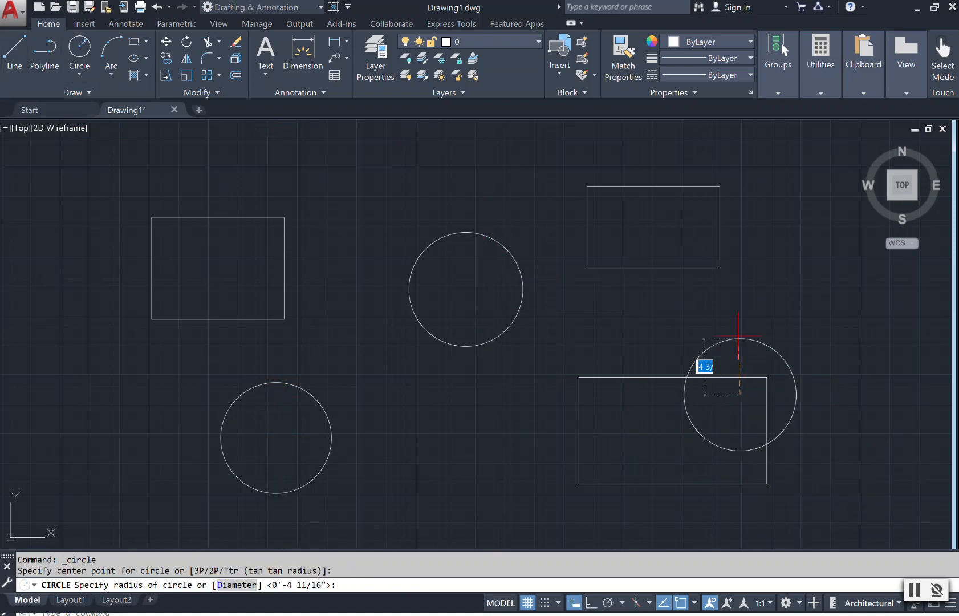
pyautogui.click(733, 329)
pyautogui.press('Escape')
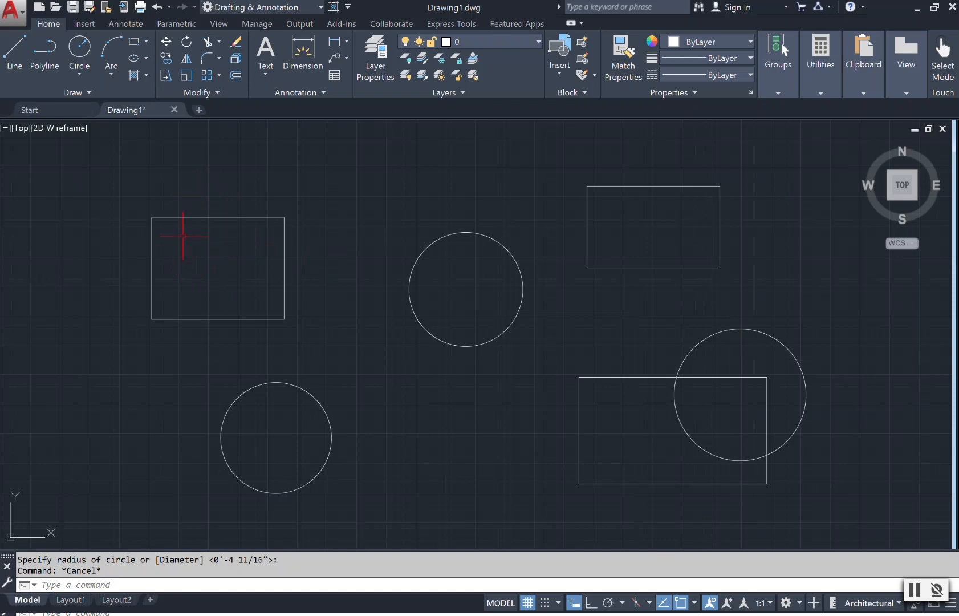
# Step: Select the two upper rectangles and all three circles individually, and move them together slightly to the right
pyautogui.click(192, 217)
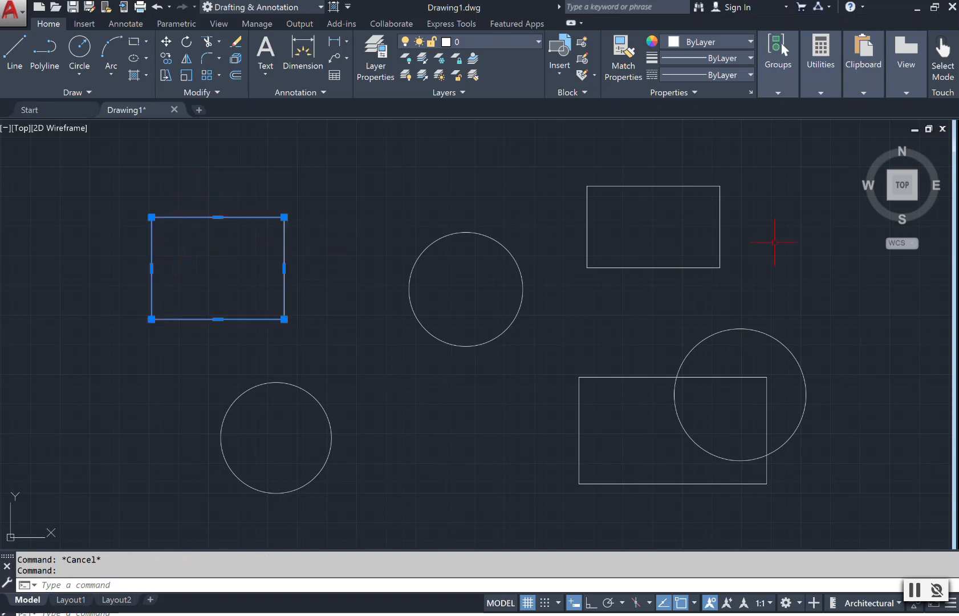
pyautogui.click(461, 232)
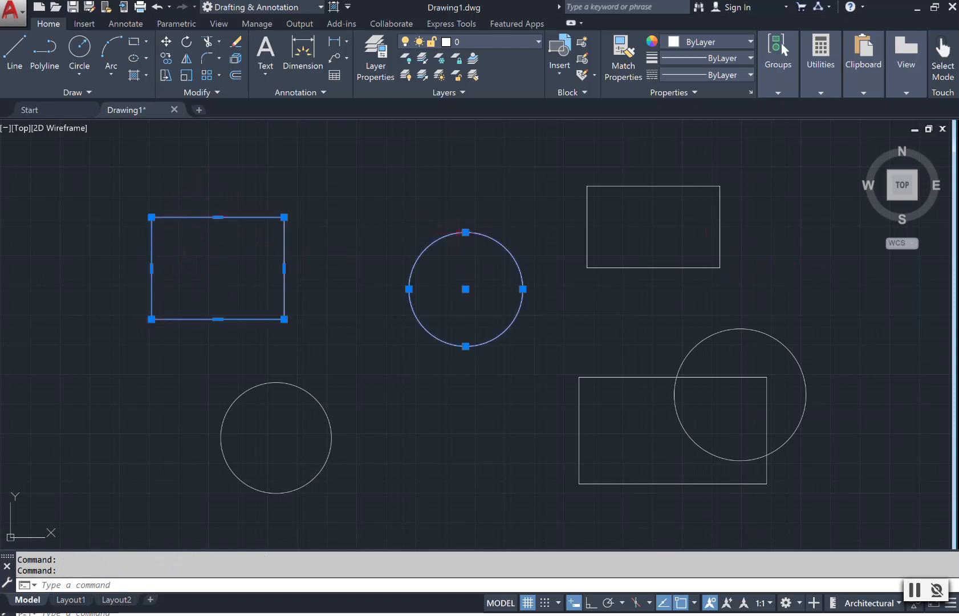
pyautogui.click(613, 186)
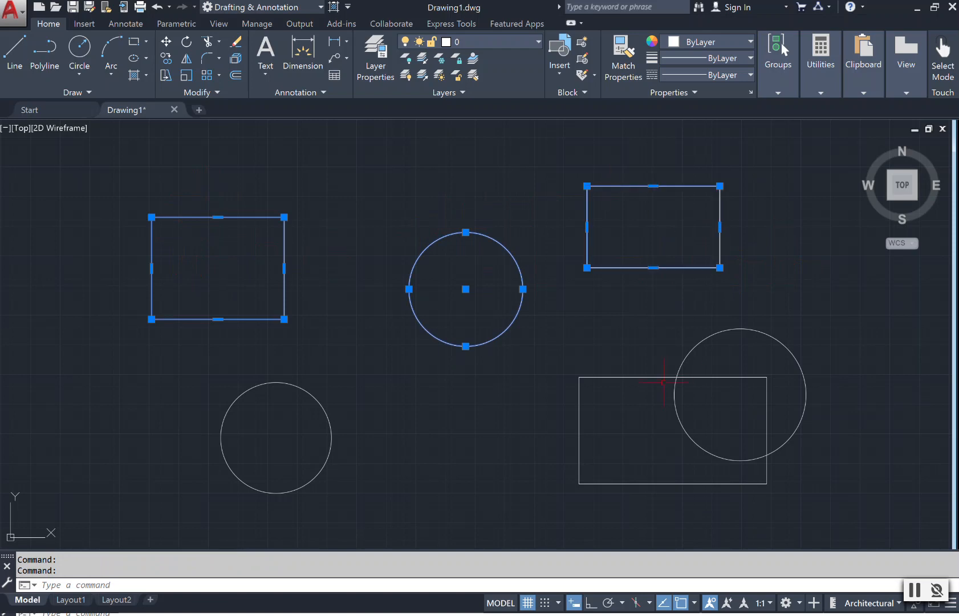
pyautogui.click(694, 353)
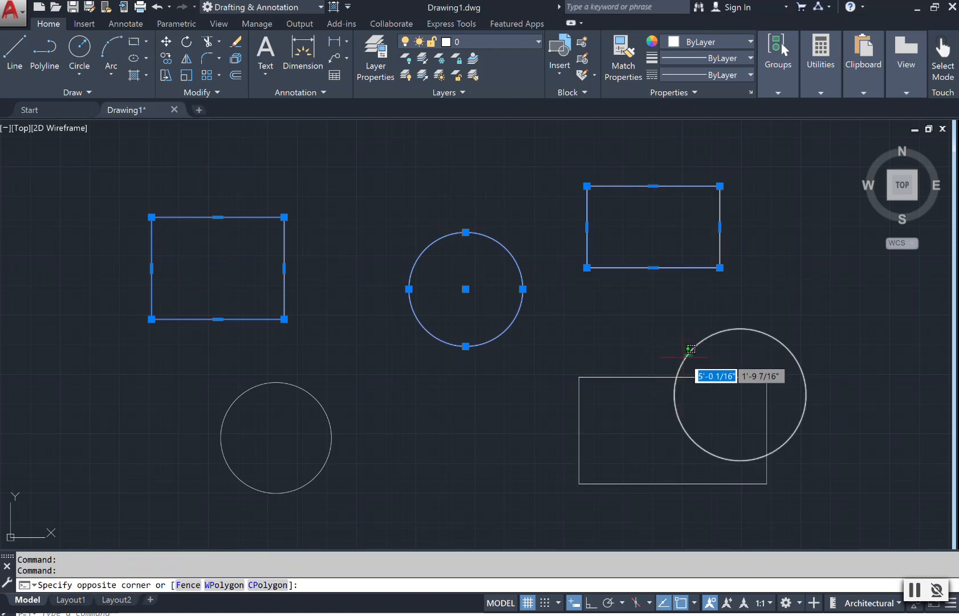
pyautogui.click(687, 354)
pyautogui.click(322, 398)
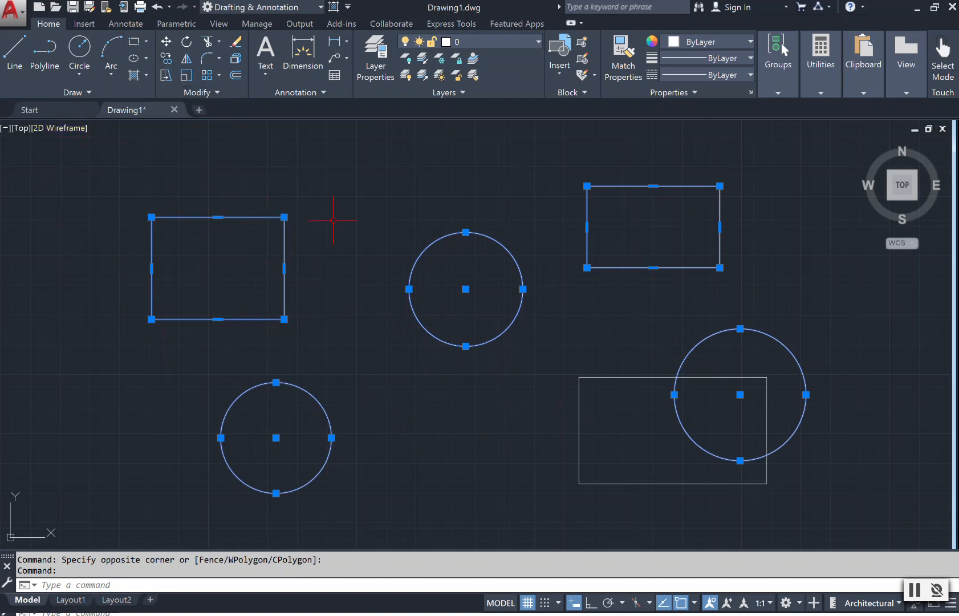
pyautogui.click(168, 43)
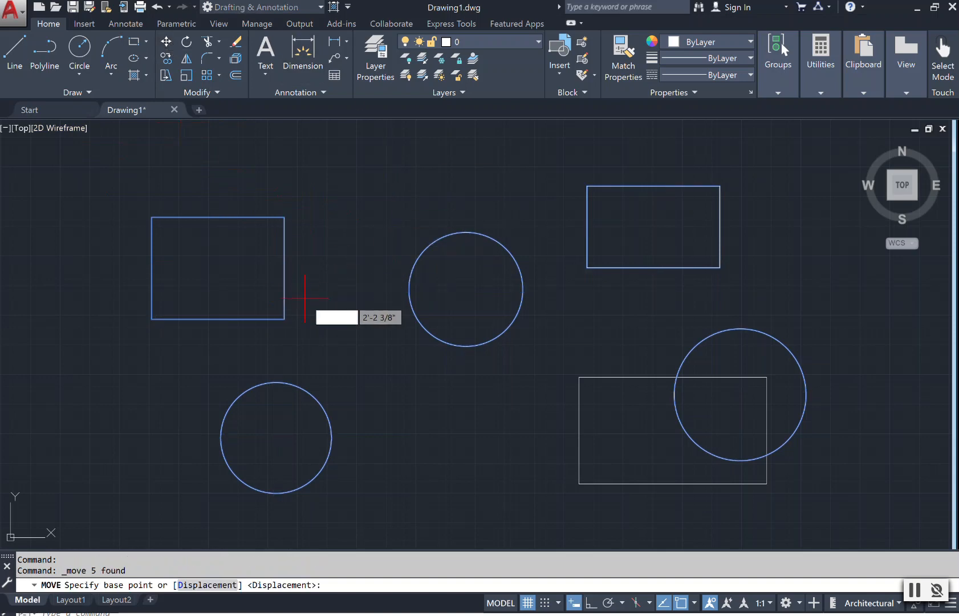
pyautogui.click(334, 295)
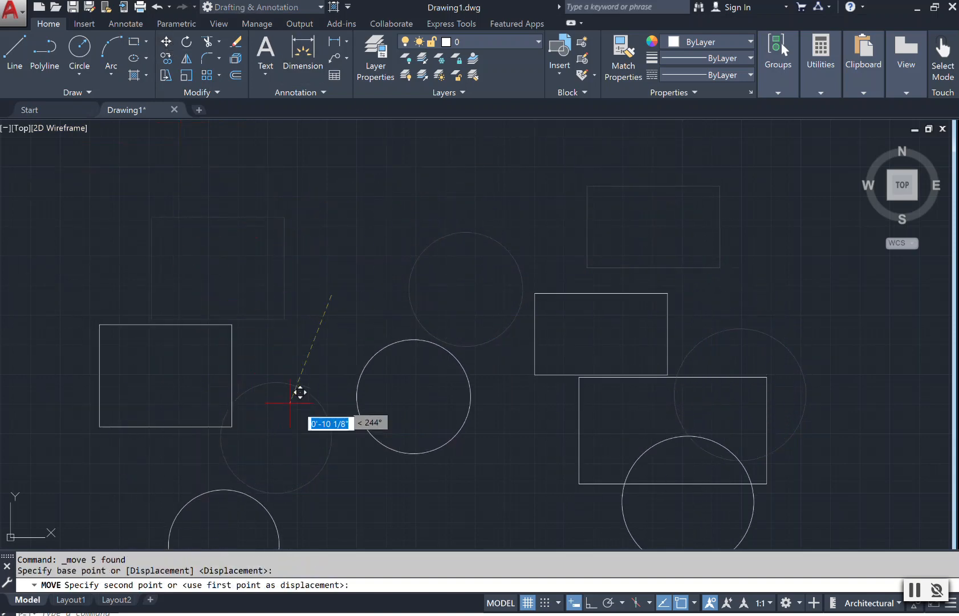
pyautogui.click(353, 281)
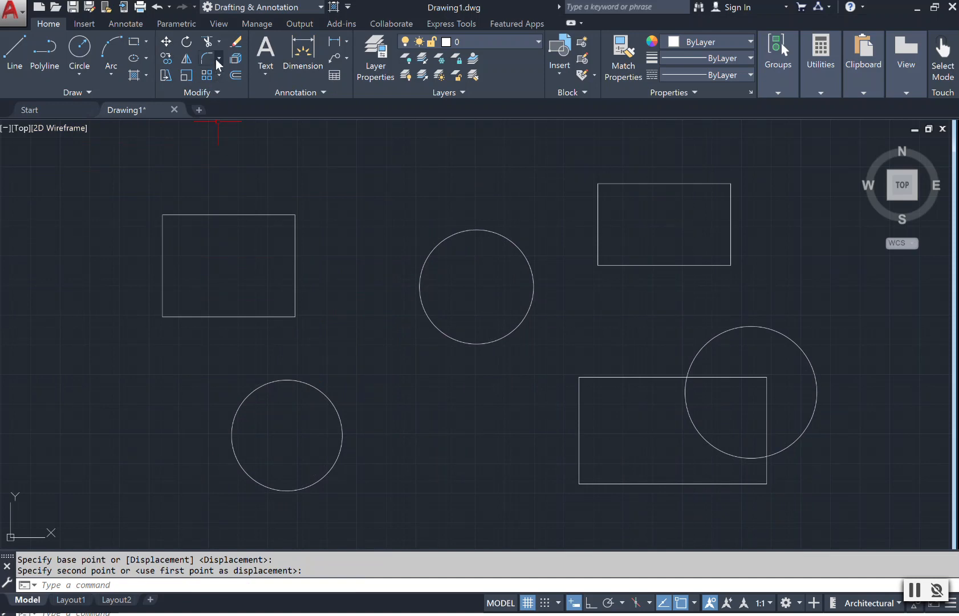
pyautogui.click(275, 215)
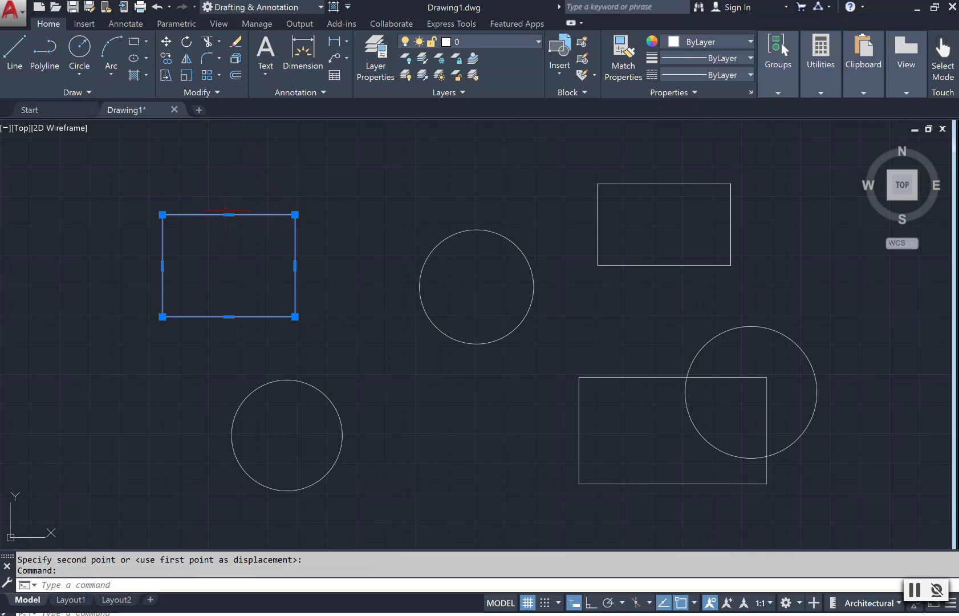
pyautogui.press('Escape')
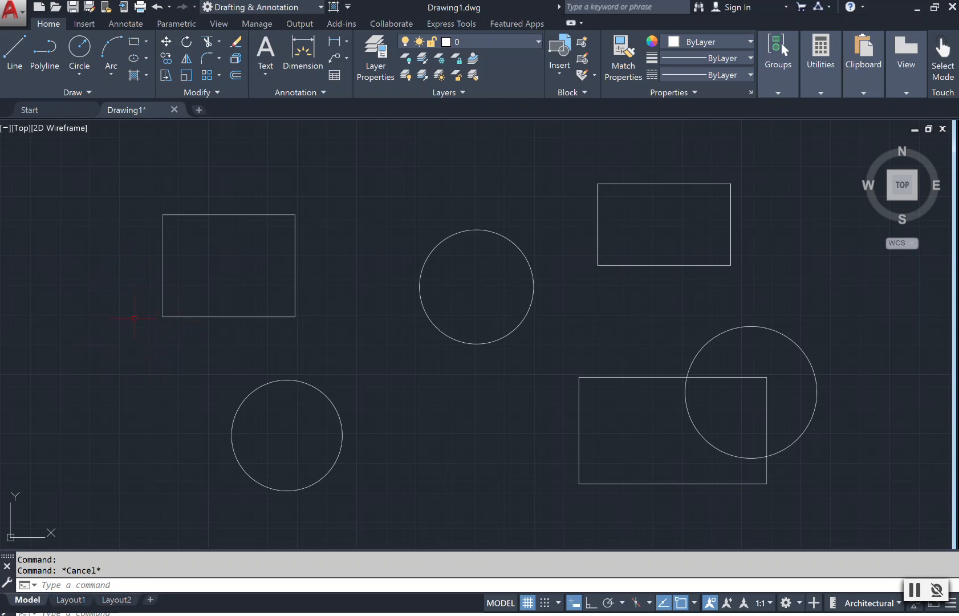
pyautogui.click(101, 356)
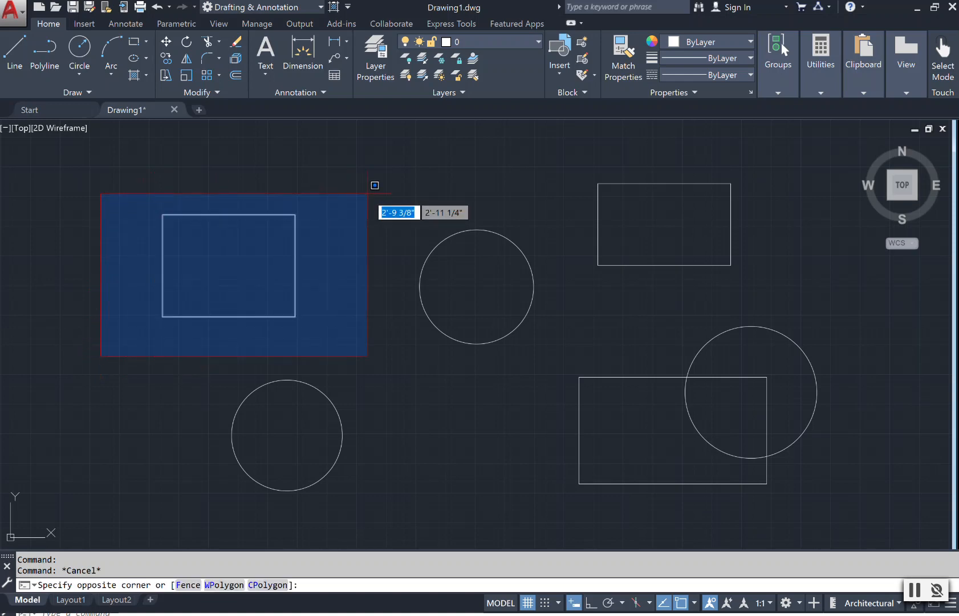
pyautogui.press('Escape')
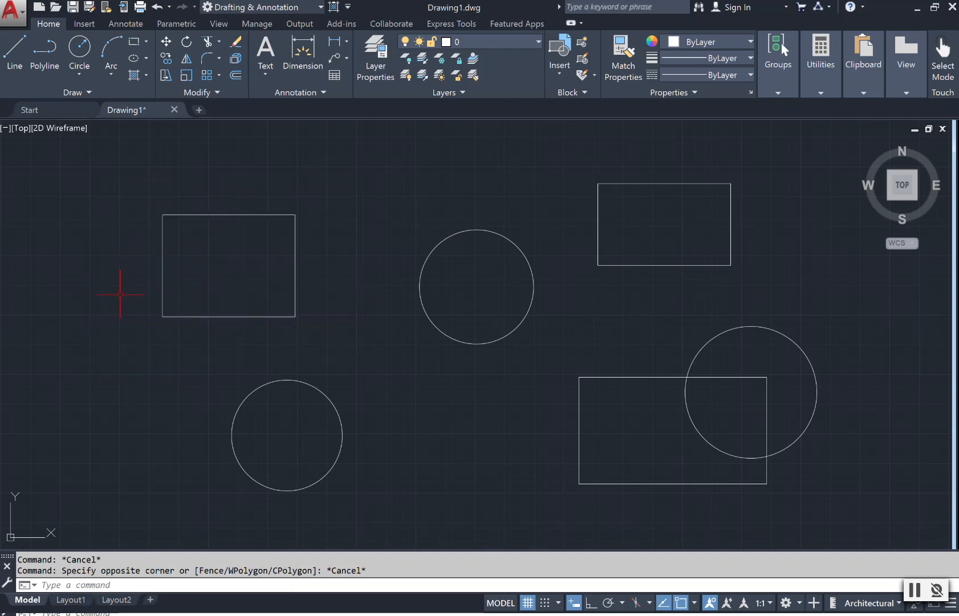
# Step: Select the upper-left rectangle with an enclosing selection window and move it slightly up and to the right
pyautogui.click(107, 343)
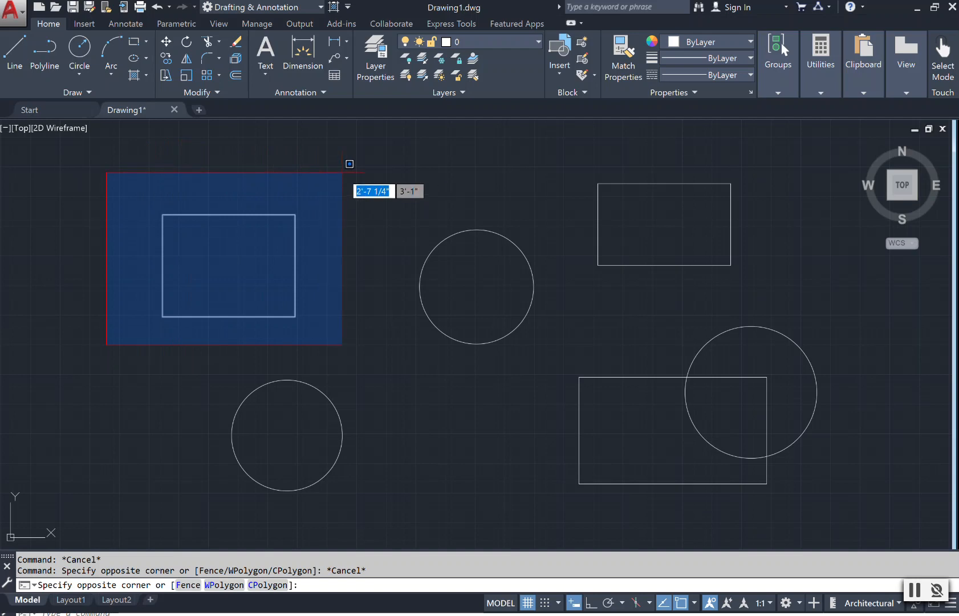
pyautogui.click(342, 173)
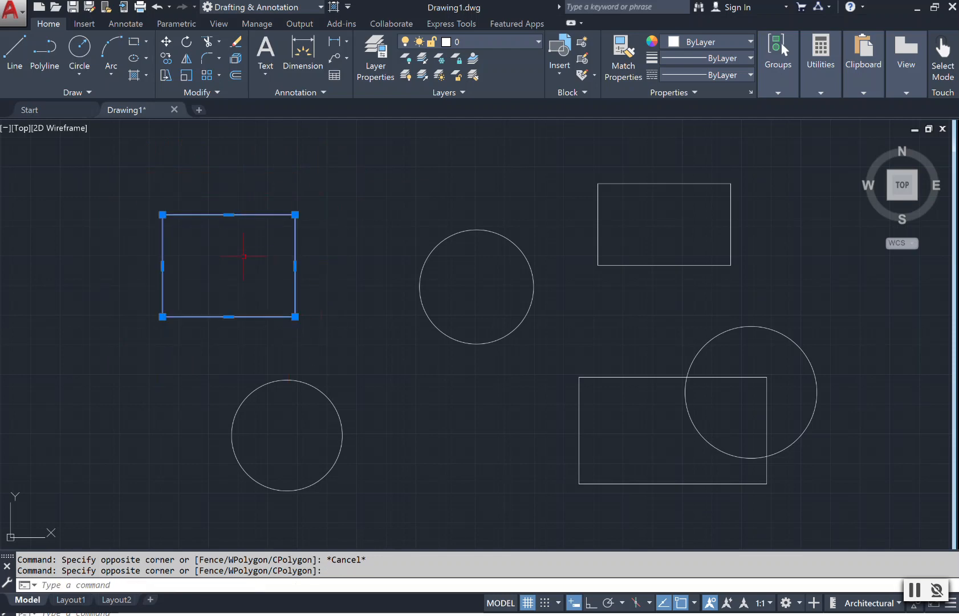
pyautogui.click(168, 41)
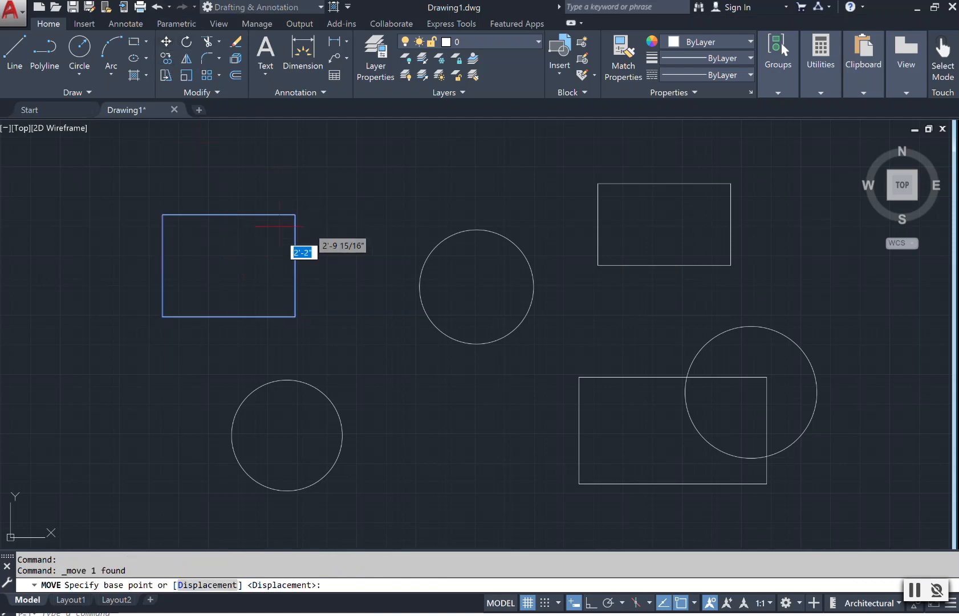
pyautogui.click(241, 269)
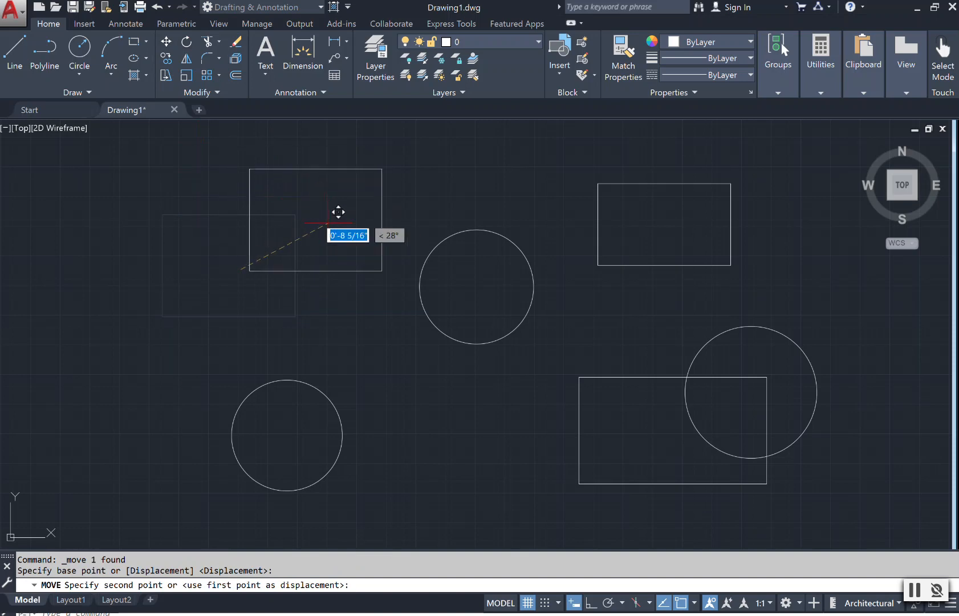
pyautogui.click(258, 263)
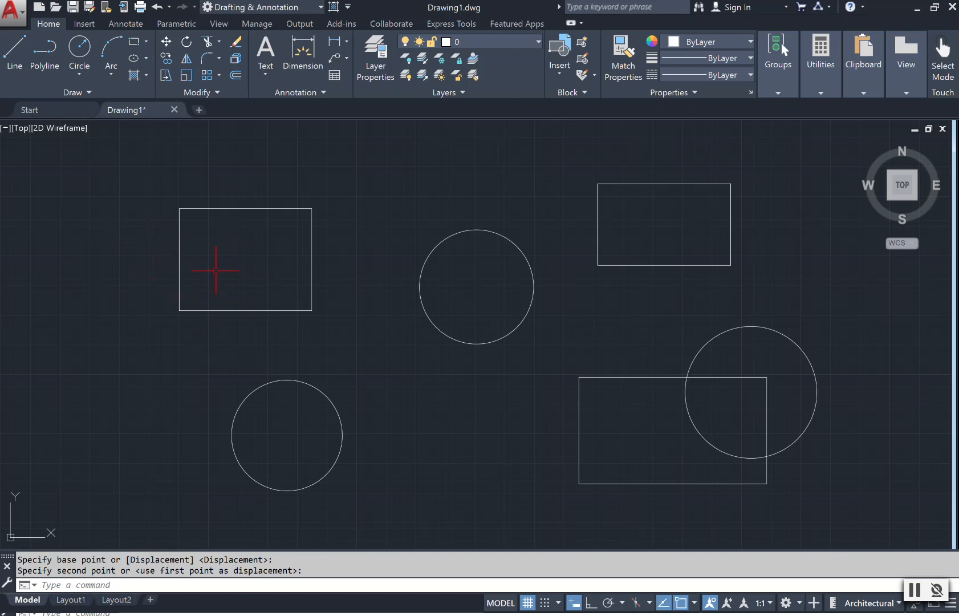
# Step: Select the upper-left rectangle with a crossing window and move it slightly to the left
pyautogui.click(361, 334)
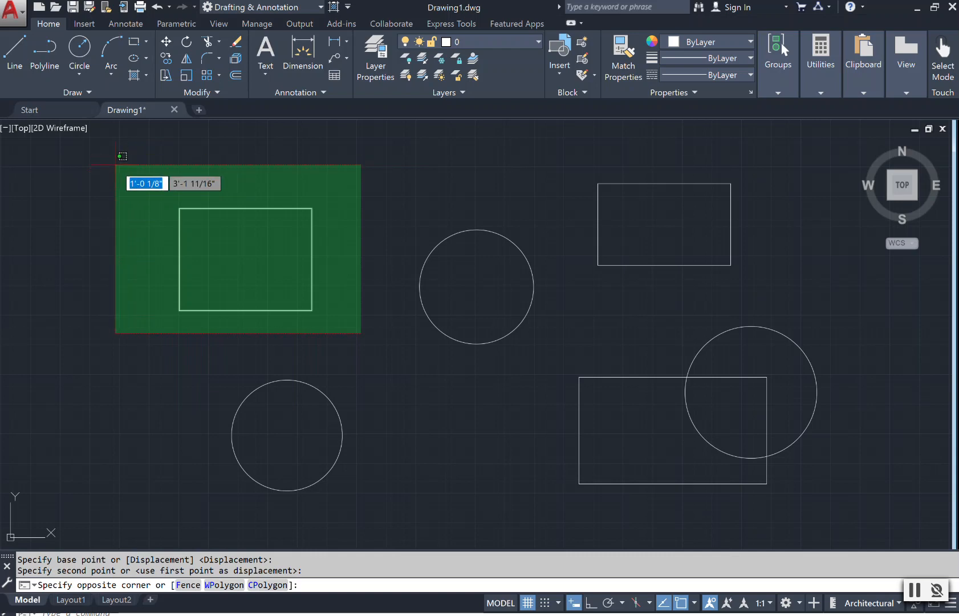
pyautogui.click(116, 165)
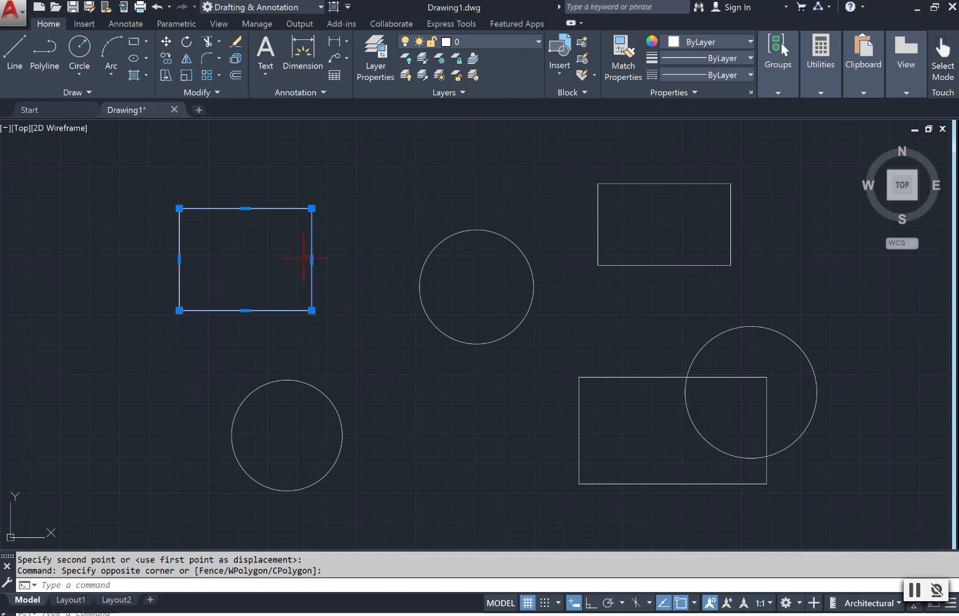
pyautogui.click(166, 41)
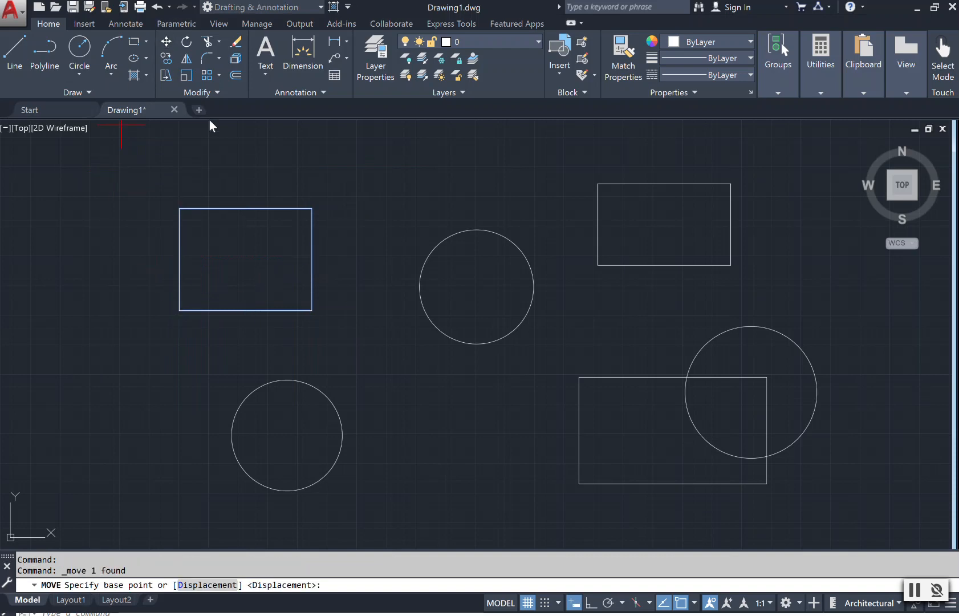
pyautogui.click(267, 244)
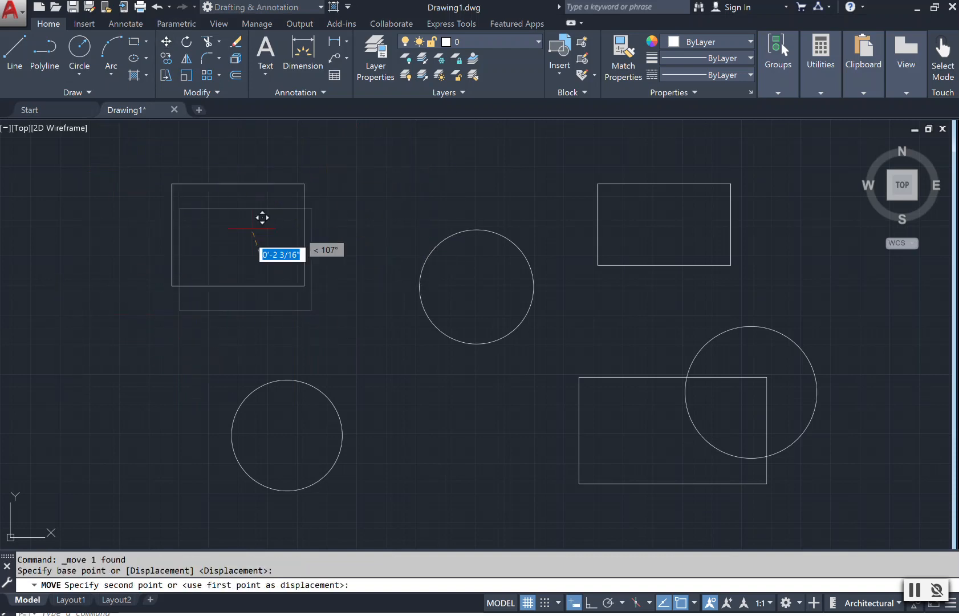
pyautogui.click(254, 239)
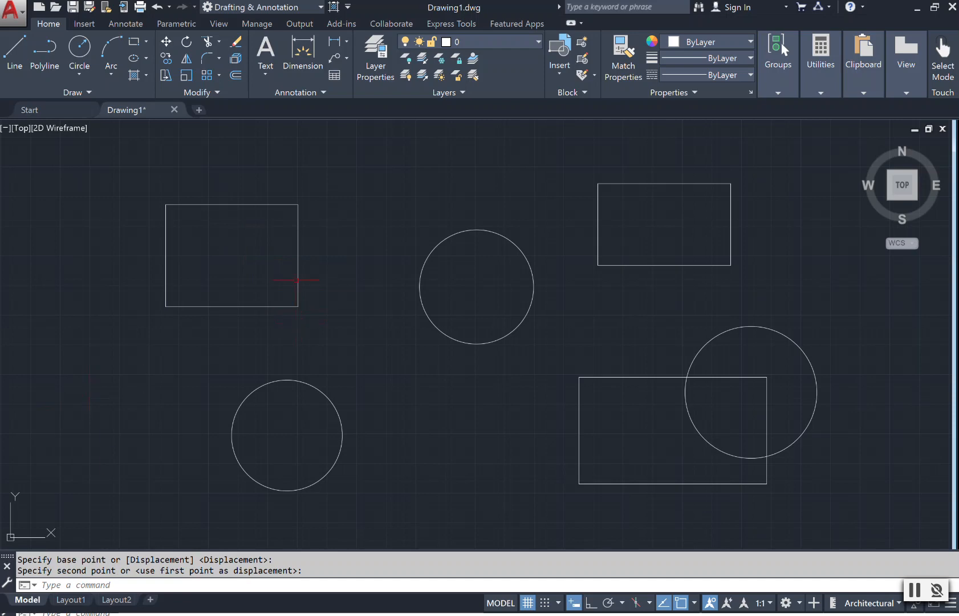
# Step: Practise selecting the upper-left rectangle individually, by enclosing window and by crossing window, clearing each selection
pyautogui.click(240, 209)
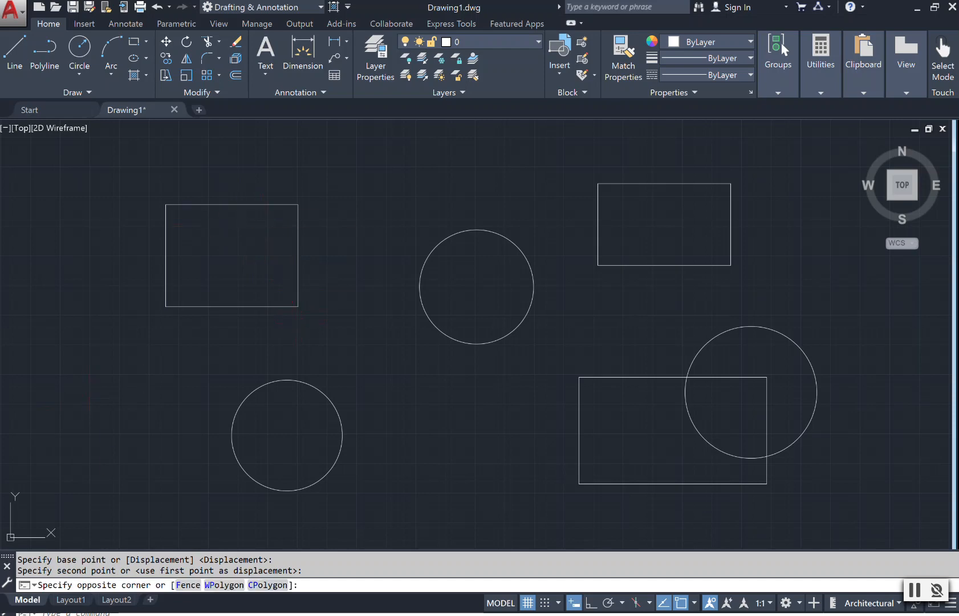
pyautogui.click(240, 205)
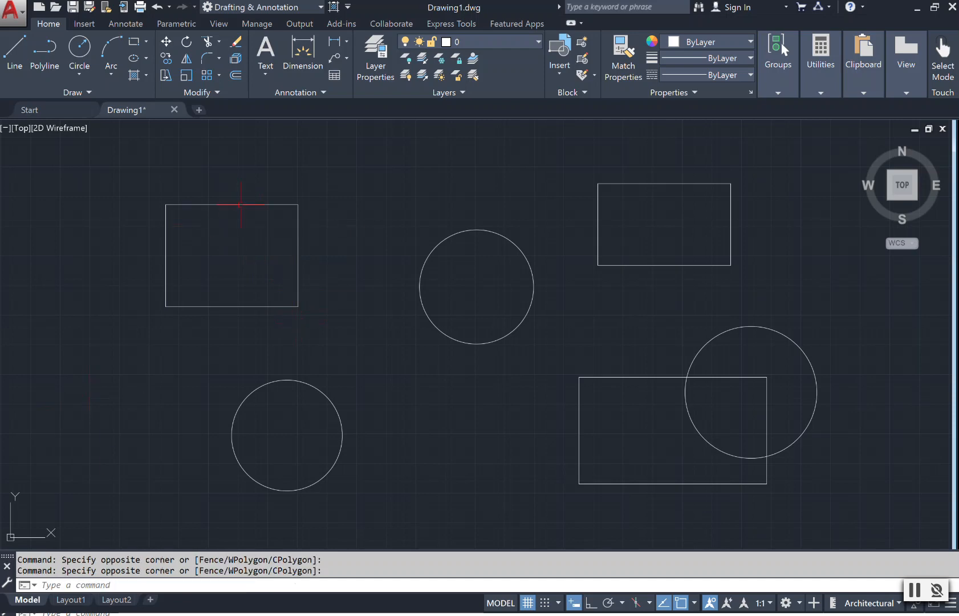
pyautogui.click(240, 204)
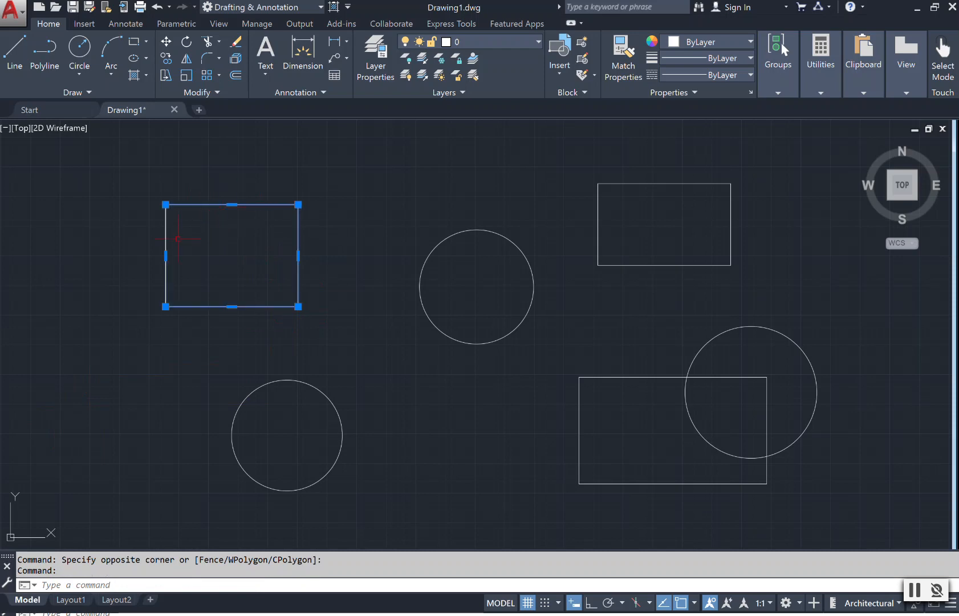
pyautogui.press('Escape')
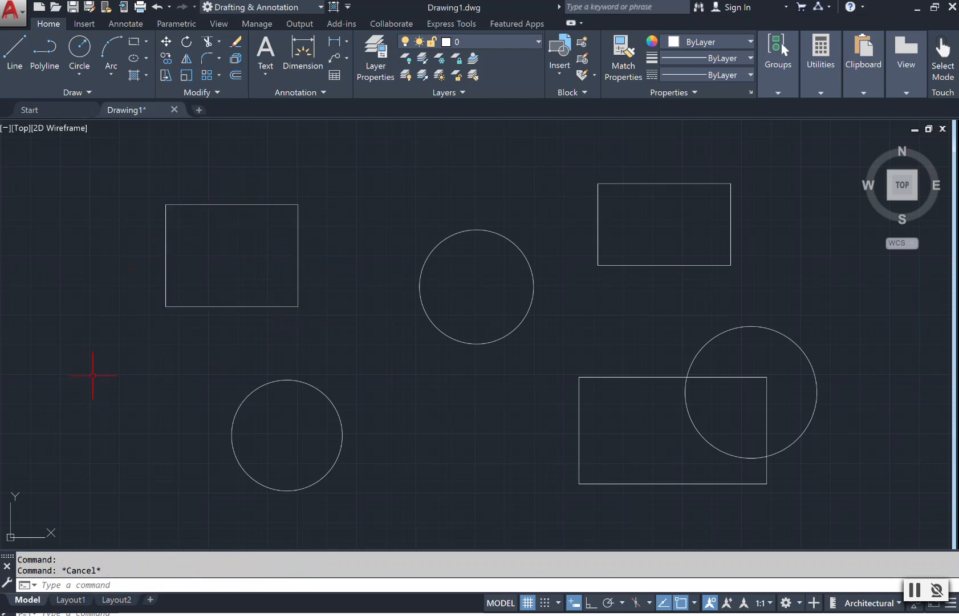
pyautogui.click(115, 347)
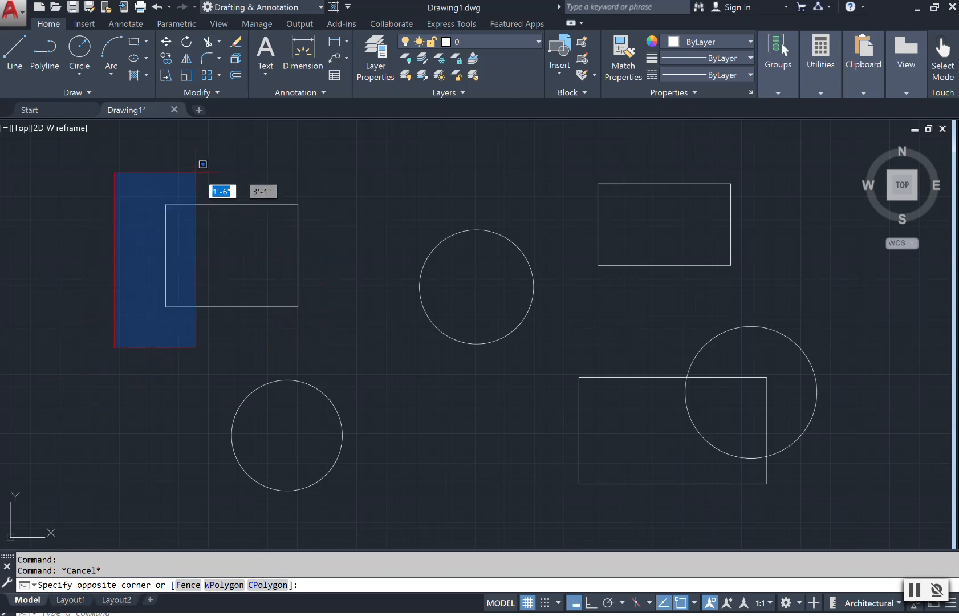
pyautogui.click(350, 166)
pyautogui.press('Escape')
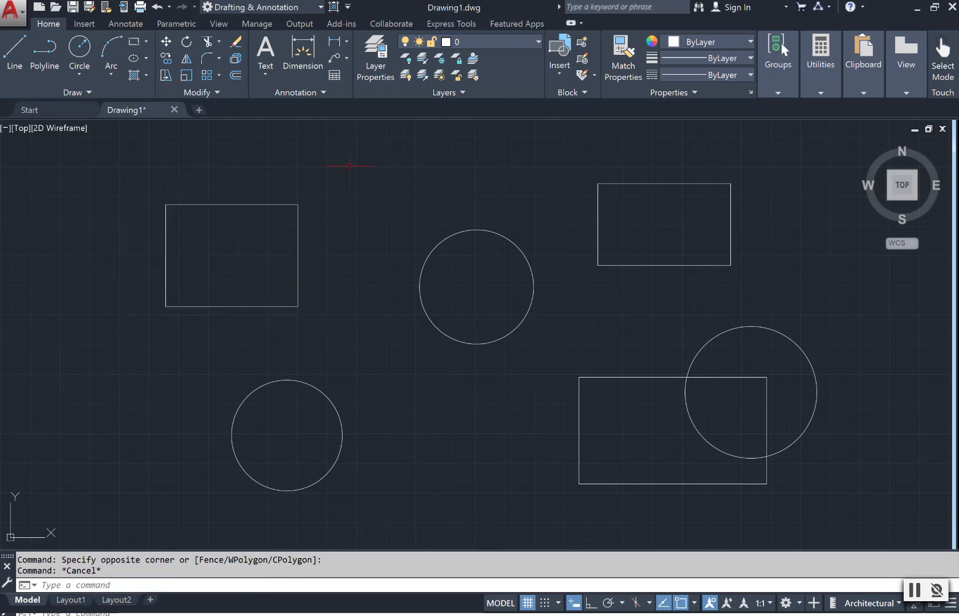
pyautogui.click(343, 344)
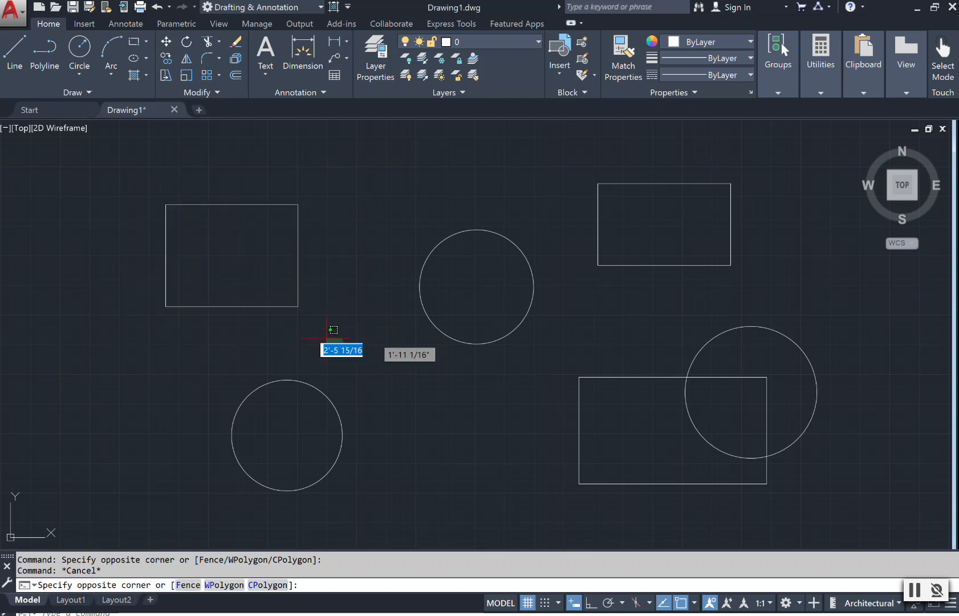
pyautogui.click(117, 179)
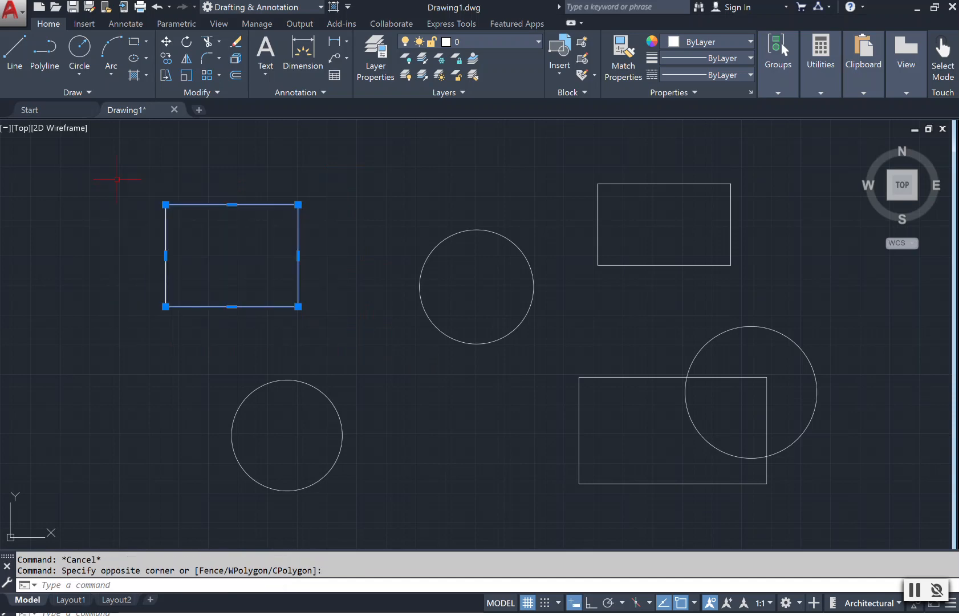
pyautogui.press('Escape')
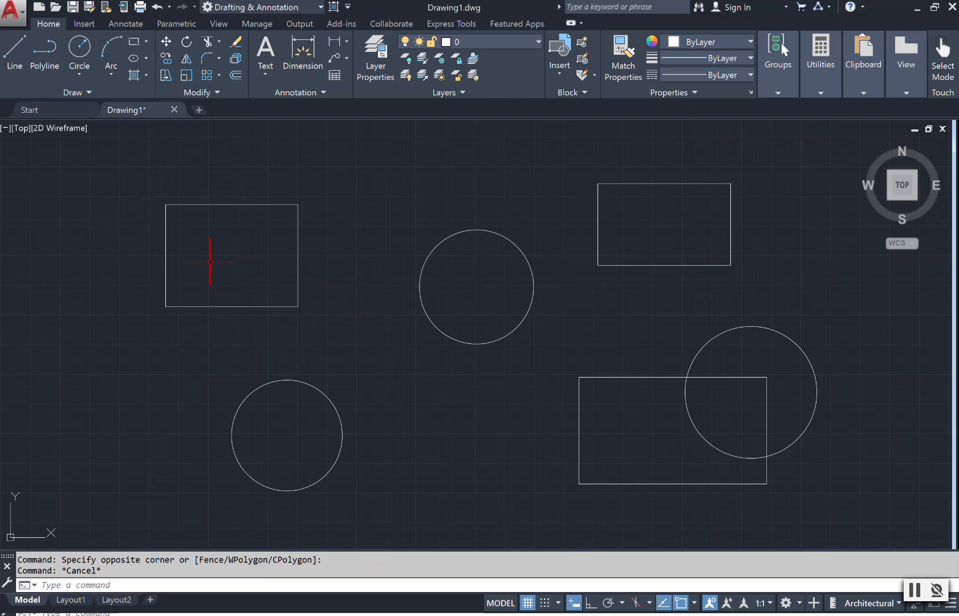
# Step: Erase the individually selected upper-left rectangle, and erase the middle circle after selecting it with a crossing window
pyautogui.click(230, 204)
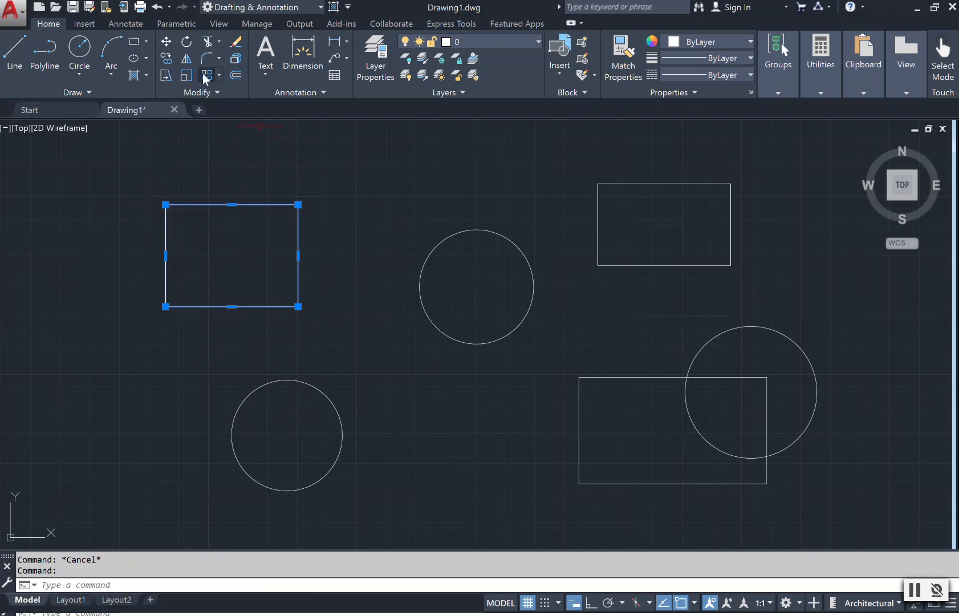
pyautogui.click(236, 42)
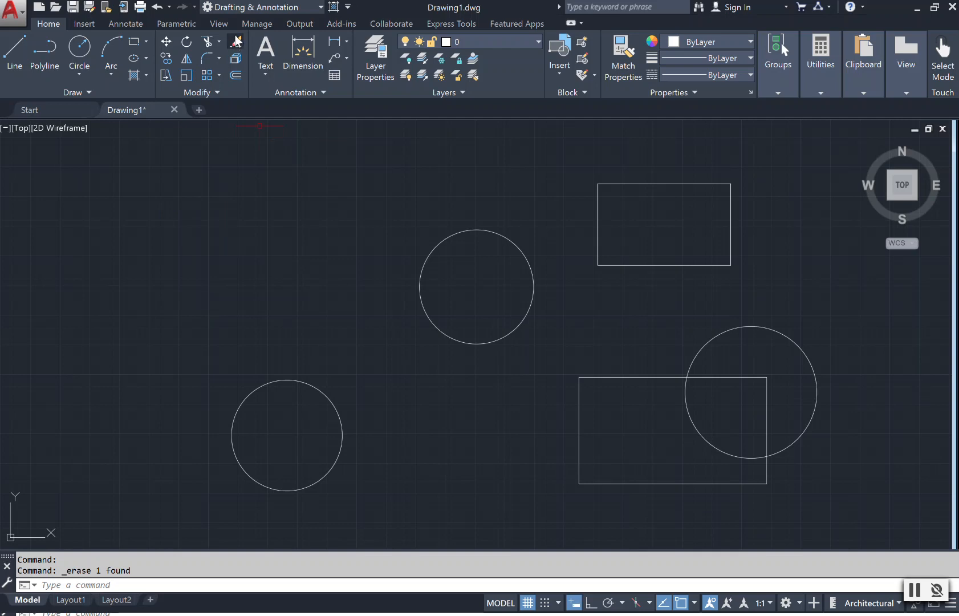
pyautogui.click(376, 331)
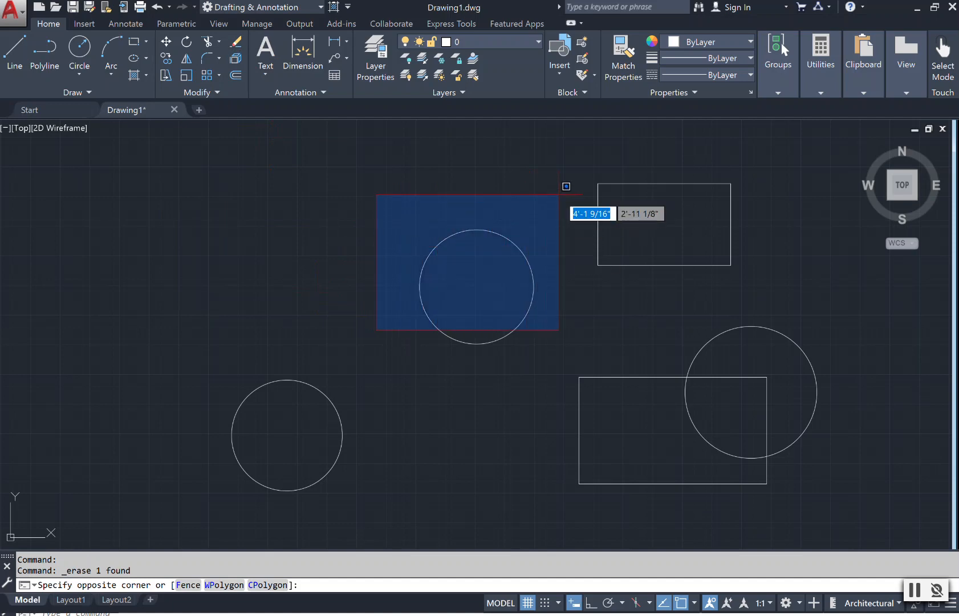
pyautogui.click(559, 194)
pyautogui.click(564, 363)
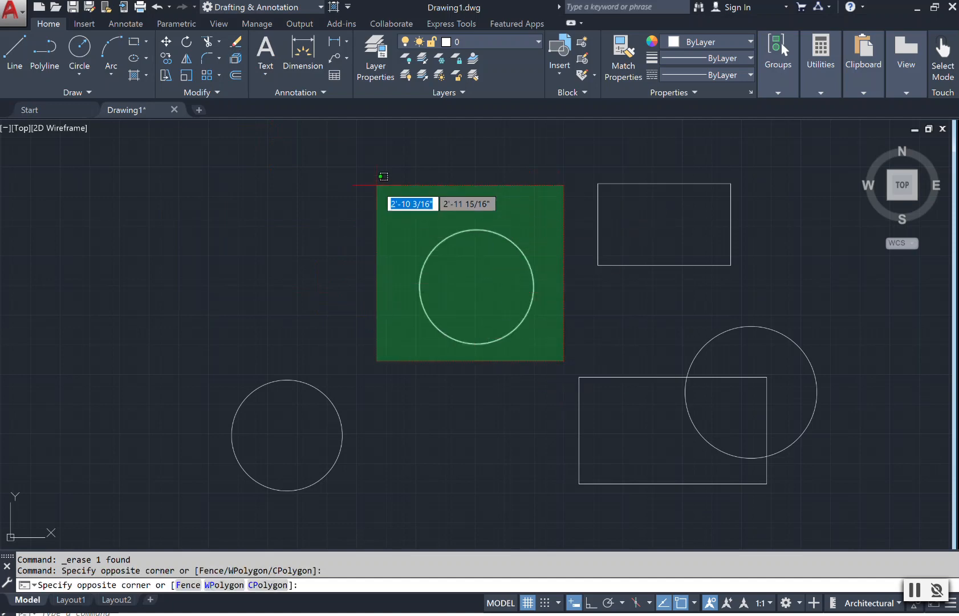
pyautogui.click(375, 185)
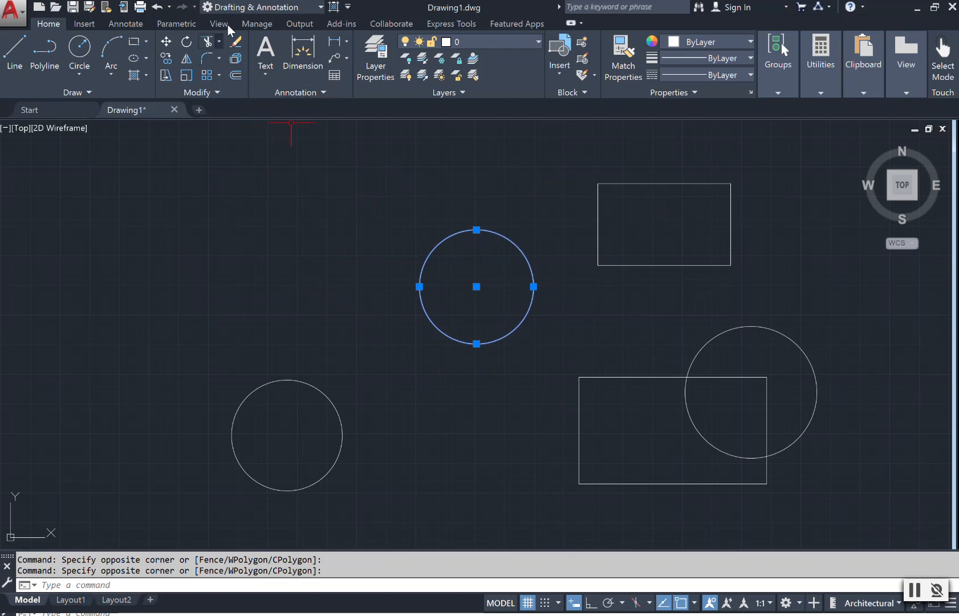
pyautogui.click(236, 41)
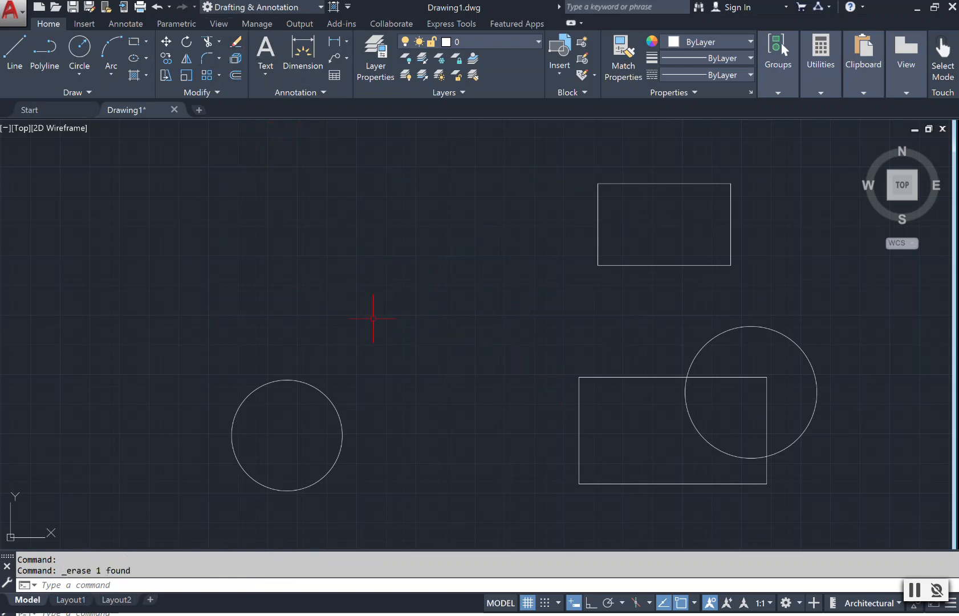
# Step: Erase the lower-left circle by starting the Erase command before selecting the object
pyautogui.click(237, 44)
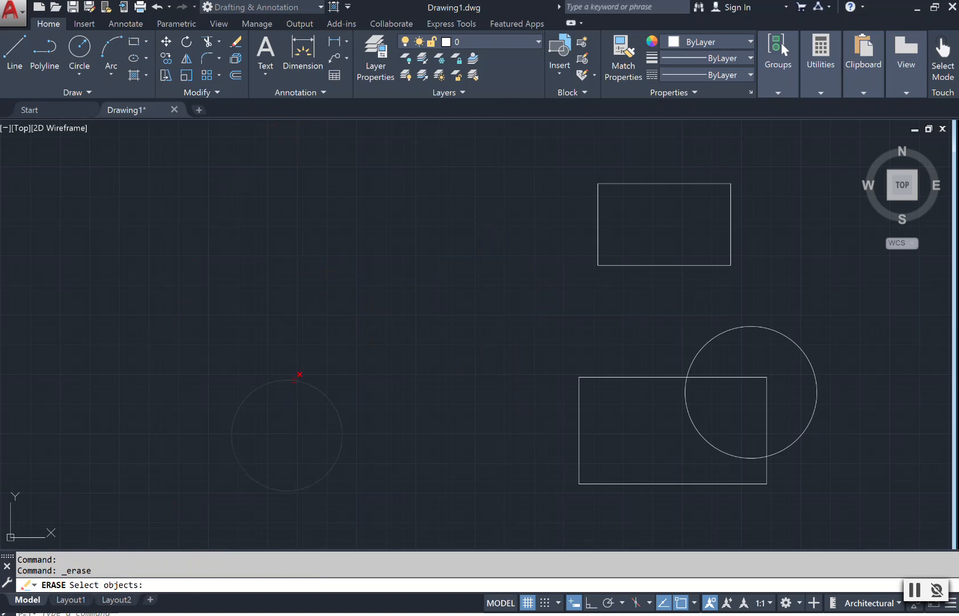
pyautogui.click(294, 379)
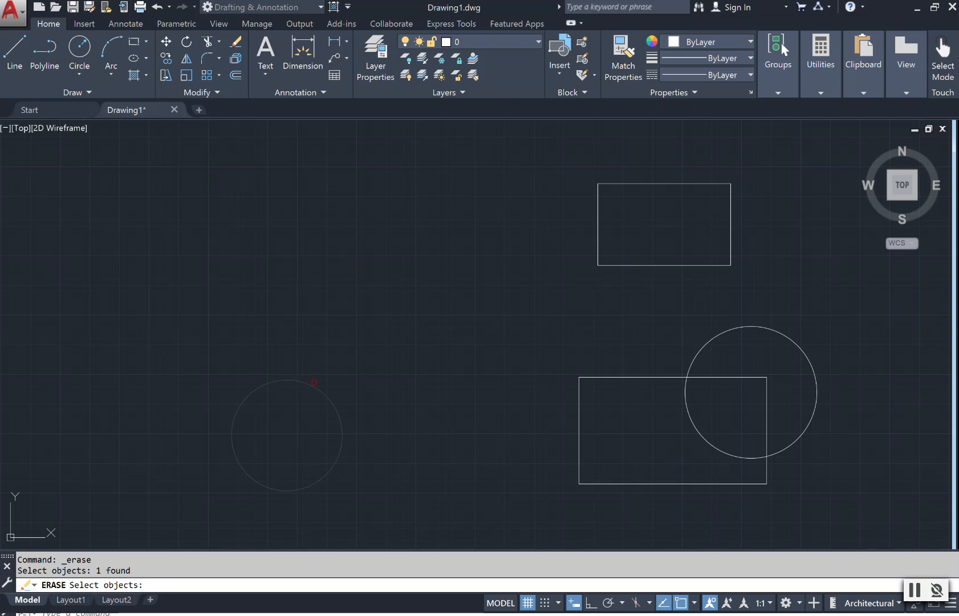
pyautogui.press('Return')
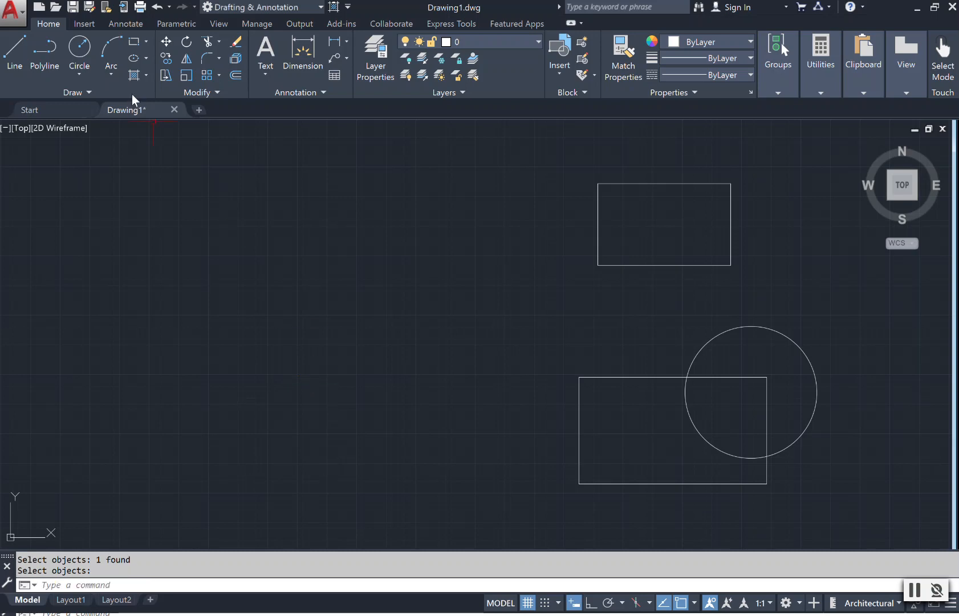
# Step: Undo the last three erase operations on the rectangle and the two circles
pyautogui.click(157, 7)
pyautogui.click(157, 7)
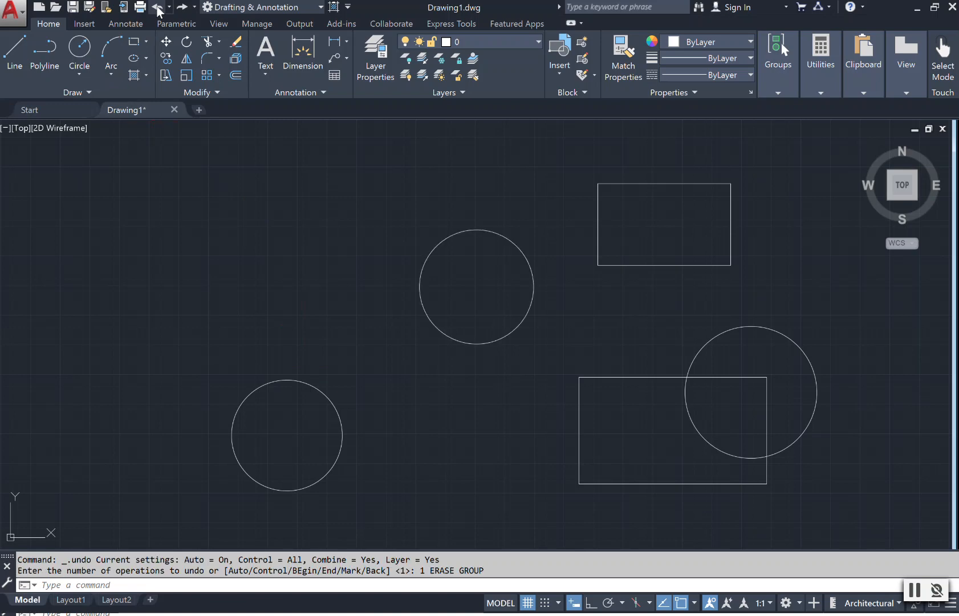
pyautogui.click(157, 7)
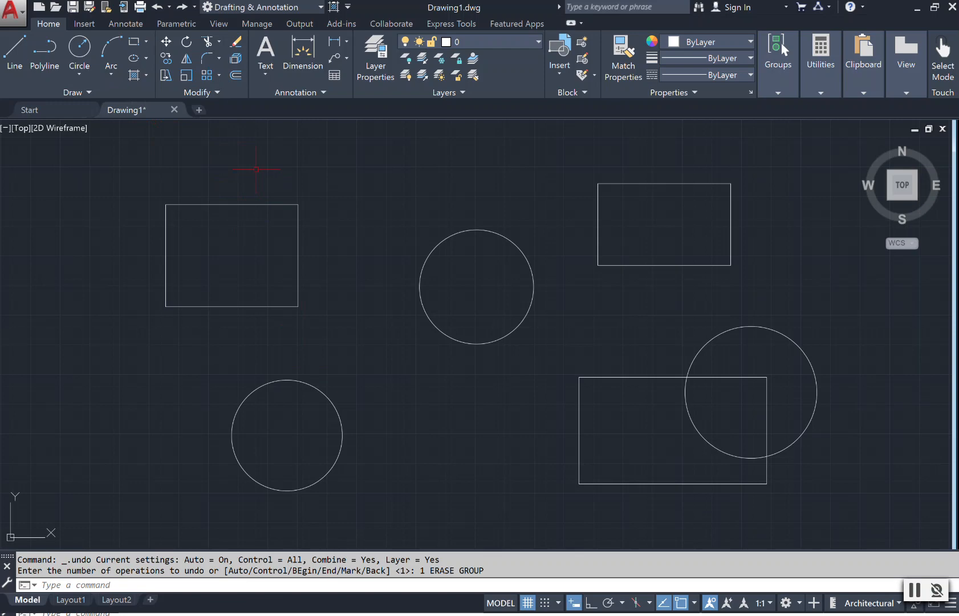
# Step: Delete the upper-left rectangle and move the large lower-right rectangle to the upper left of the drawing
pyautogui.click(262, 204)
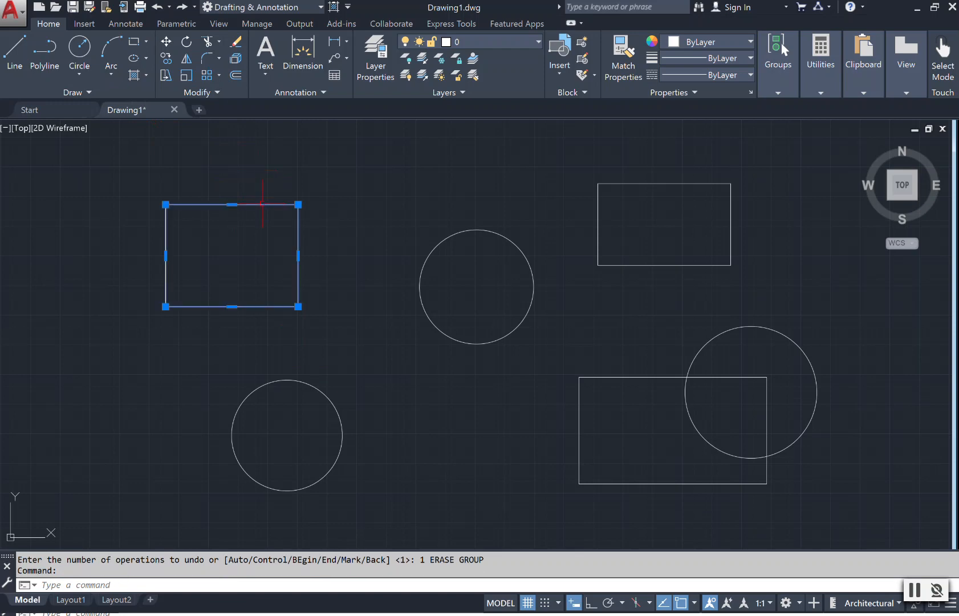
pyautogui.press('Delete')
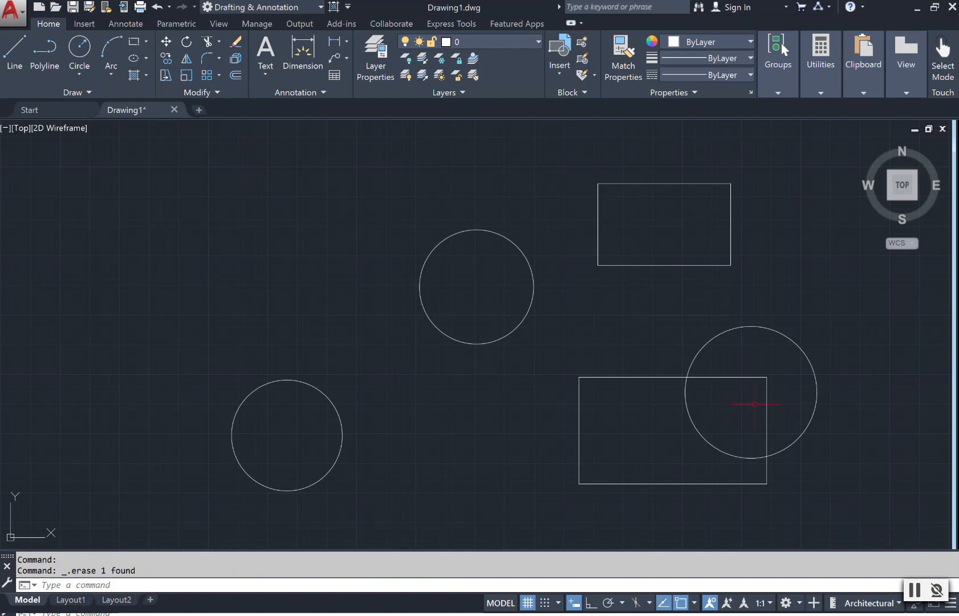
pyautogui.click(626, 377)
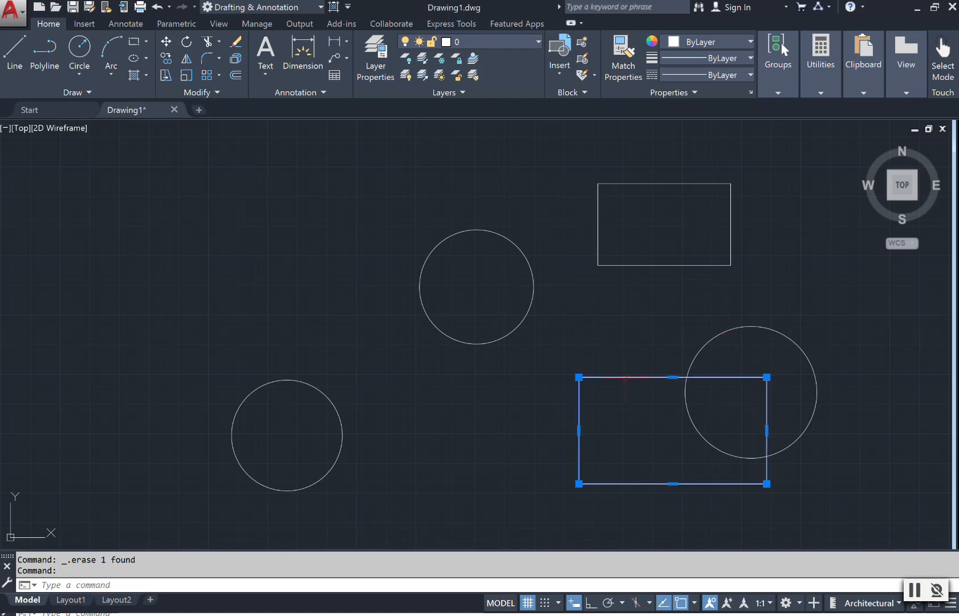
pyautogui.click(166, 42)
pyautogui.click(627, 414)
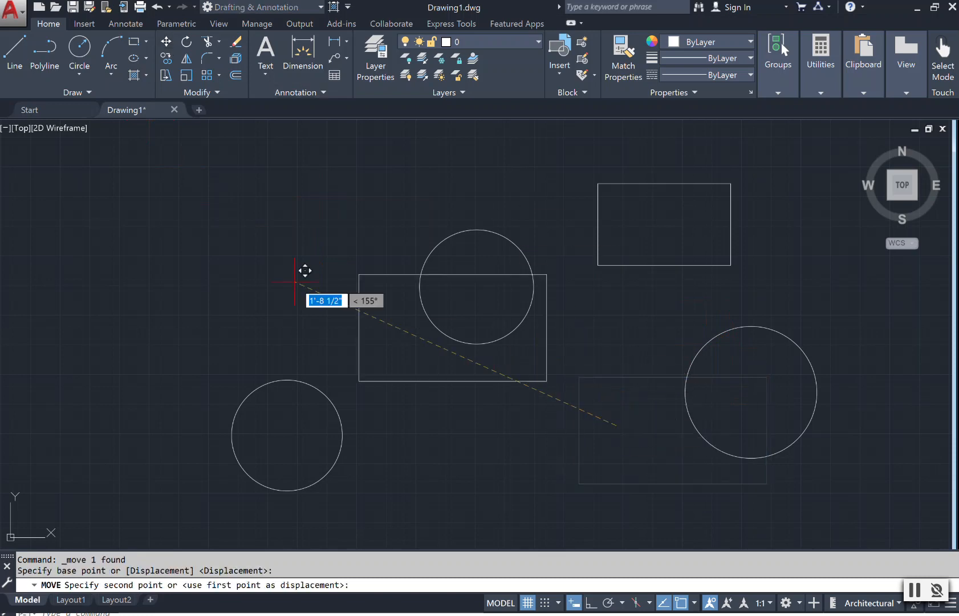
pyautogui.click(133, 217)
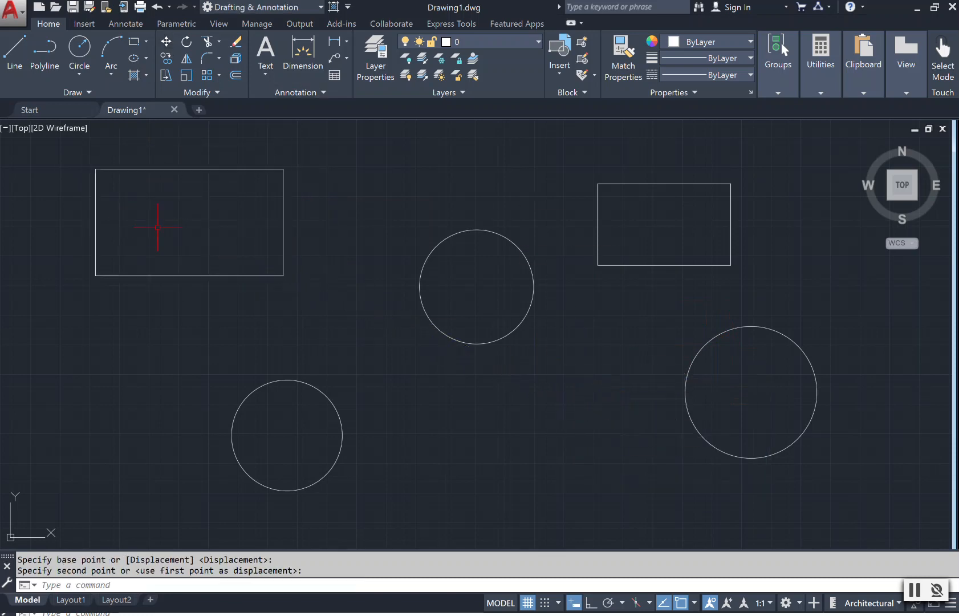
pyautogui.press('Escape')
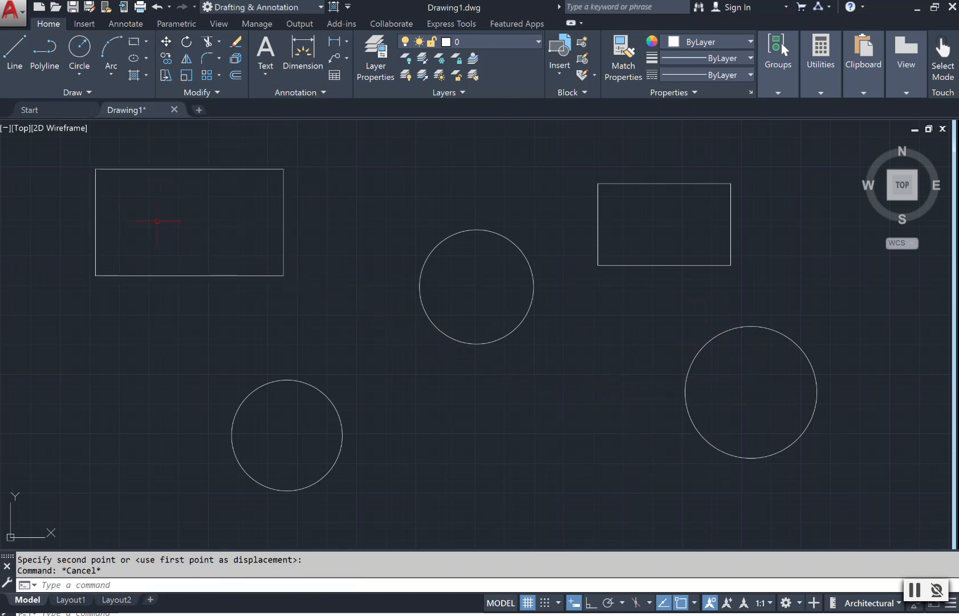
# Step: Select the middle circle with a crossing window and erase it
pyautogui.click(565, 390)
pyautogui.click(407, 201)
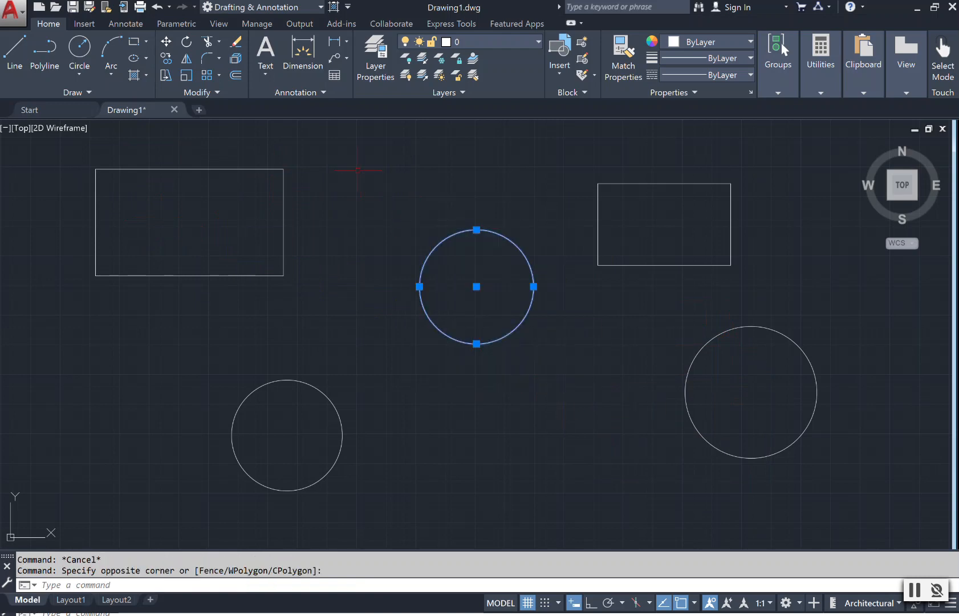
pyautogui.click(236, 42)
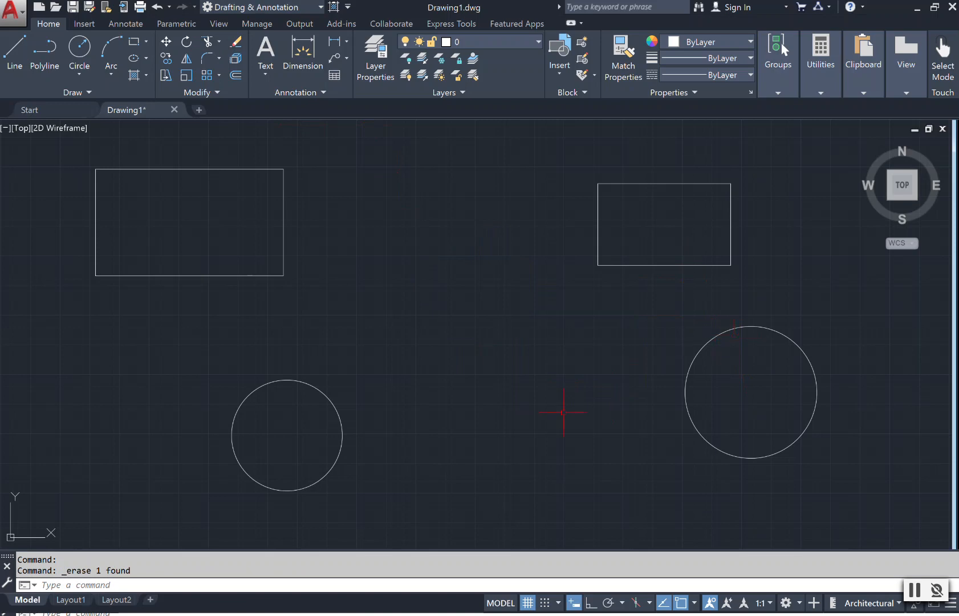
# Step: Move the lower-left circle to the open area between the small right rectangle and the large right circle
pyautogui.click(312, 391)
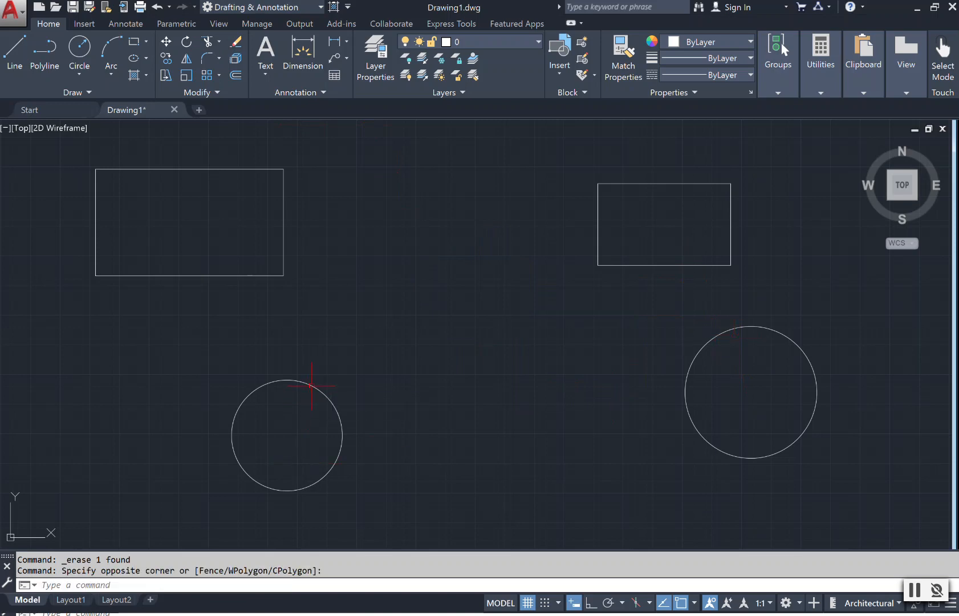
pyautogui.click(312, 386)
pyautogui.click(164, 41)
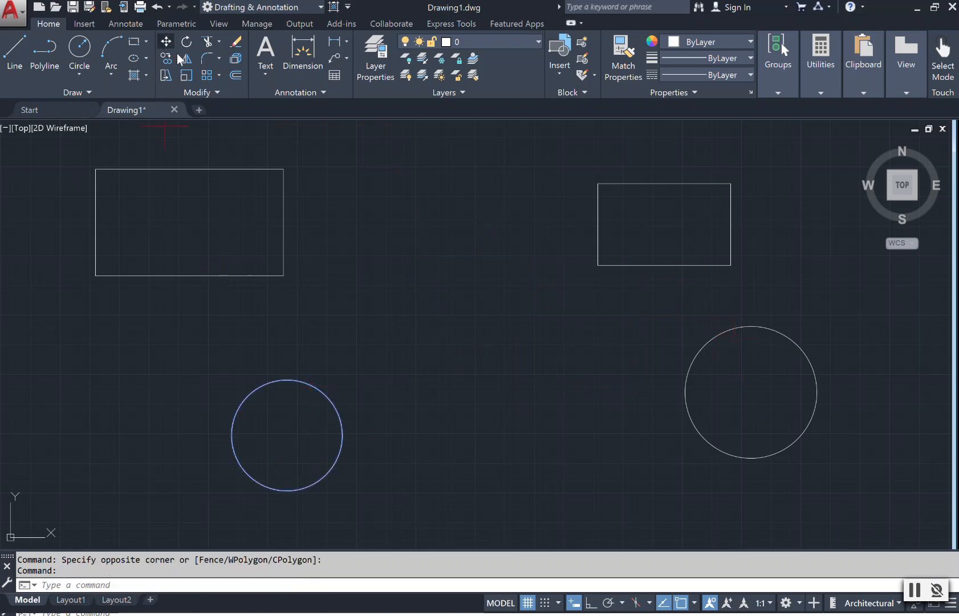
pyautogui.click(278, 458)
pyautogui.click(571, 374)
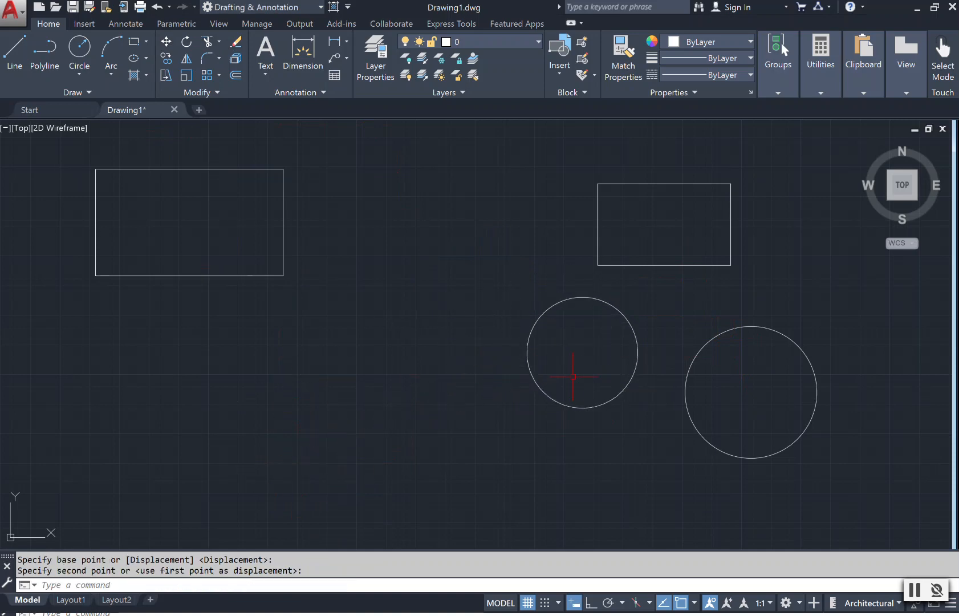
pyautogui.scroll(-4, 396, 335)
pyautogui.scroll(2, 376, 256)
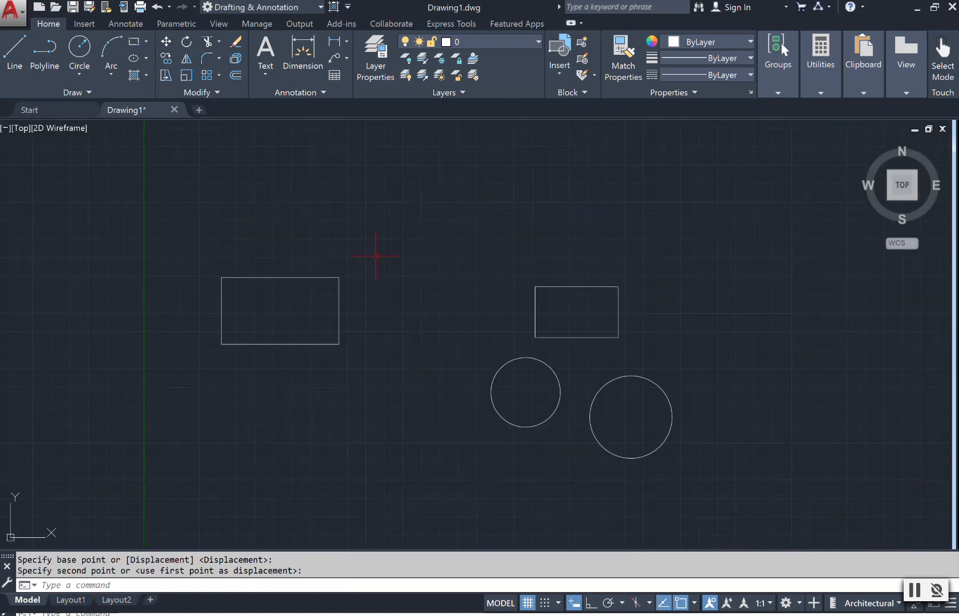
pyautogui.scroll(4, 339, 301)
pyautogui.scroll(-4, 290, 214)
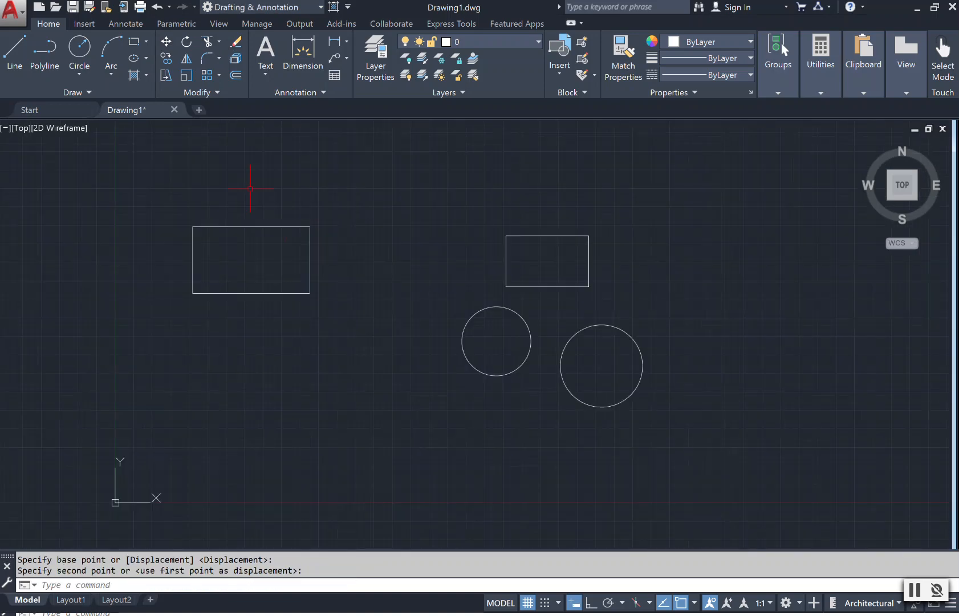
pyautogui.scroll(2, 249, 186)
pyautogui.scroll(2, 381, 199)
pyautogui.scroll(-4, 381, 199)
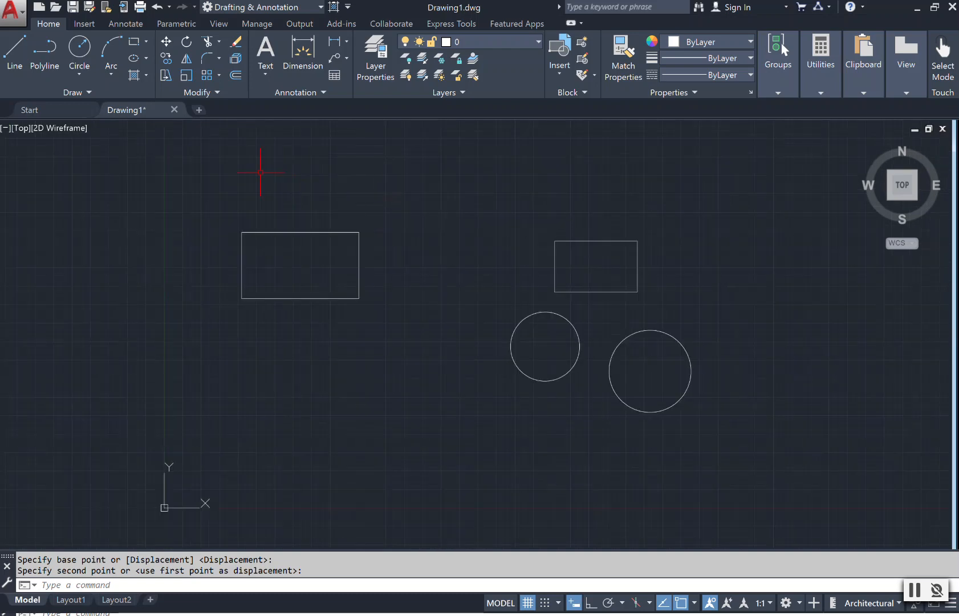
pyautogui.scroll(2, 260, 171)
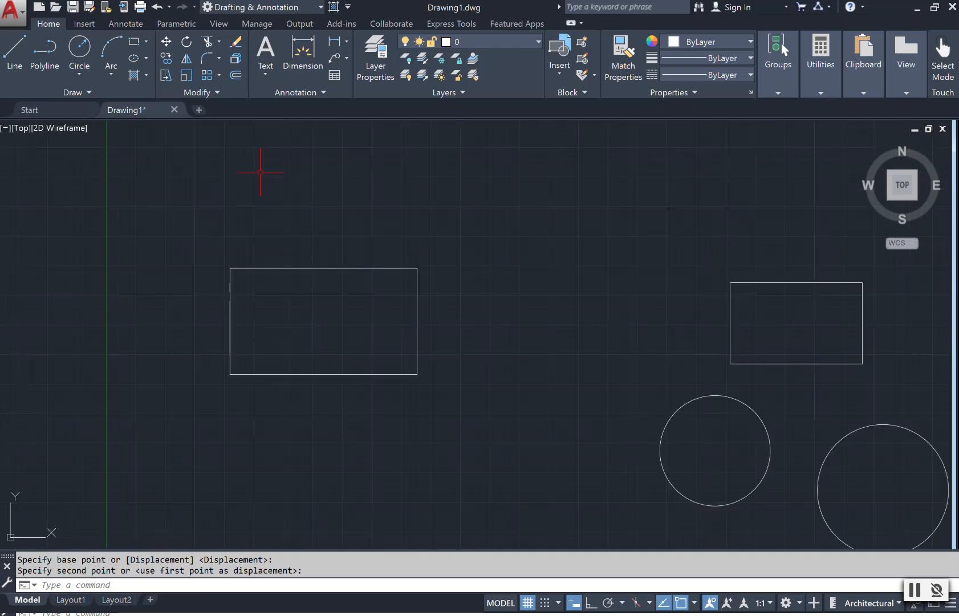
# Step: Draw a similarly sized rectangle overlapping the upper-right corner of the large left rectangle, offset up and to the right
pyautogui.click(136, 44)
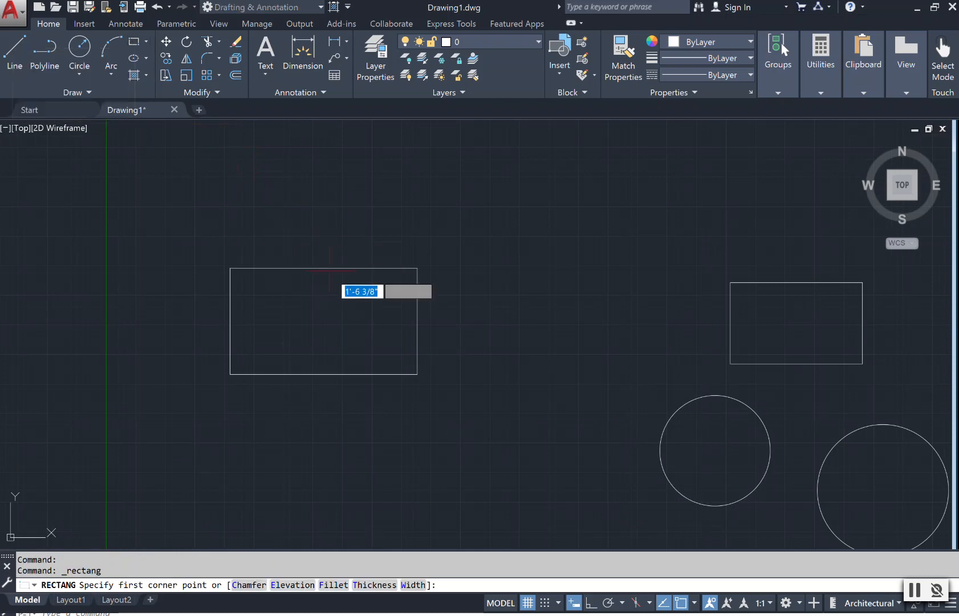
pyautogui.click(310, 303)
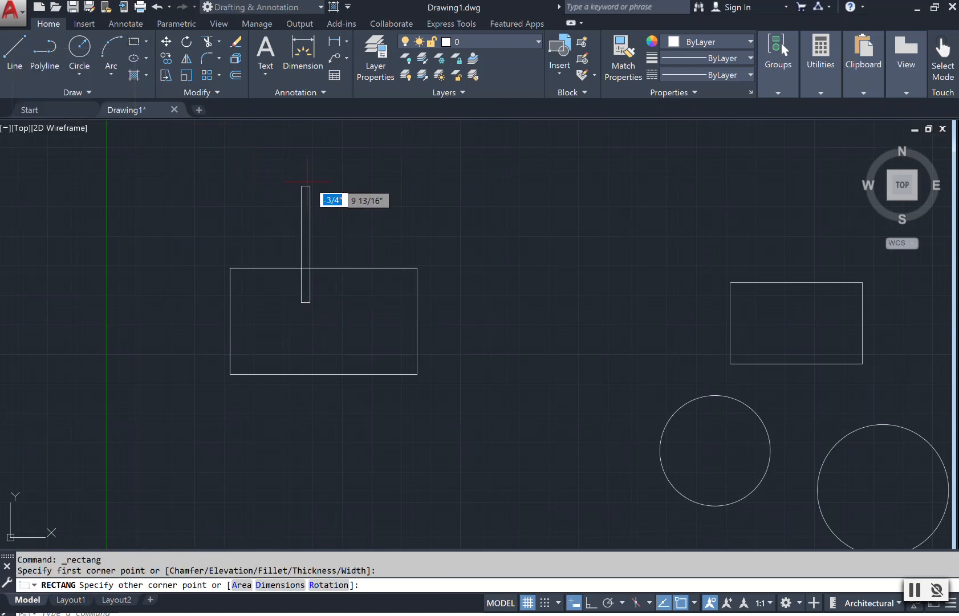
pyautogui.click(505, 192)
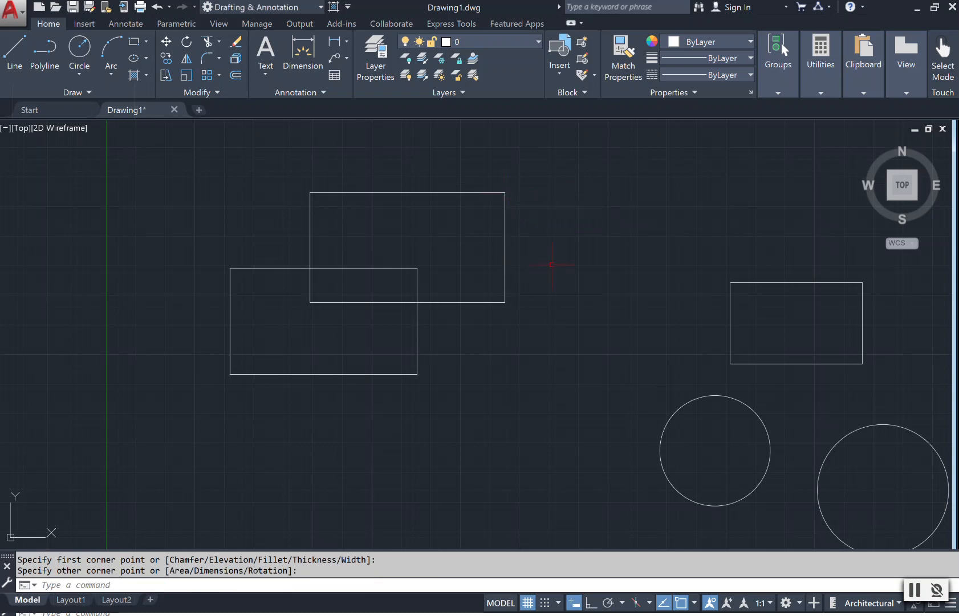
pyautogui.press('Escape')
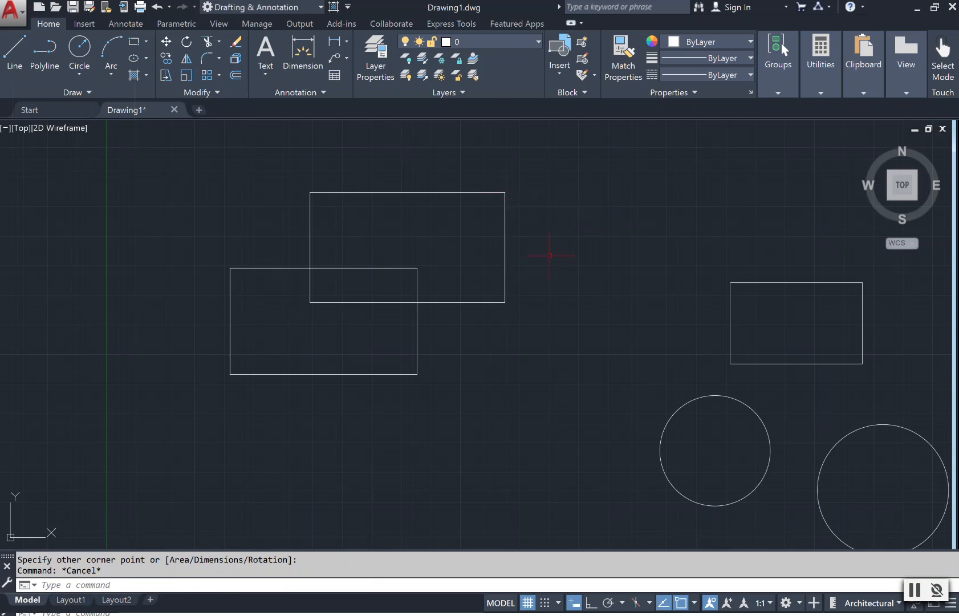
pyautogui.click(416, 192)
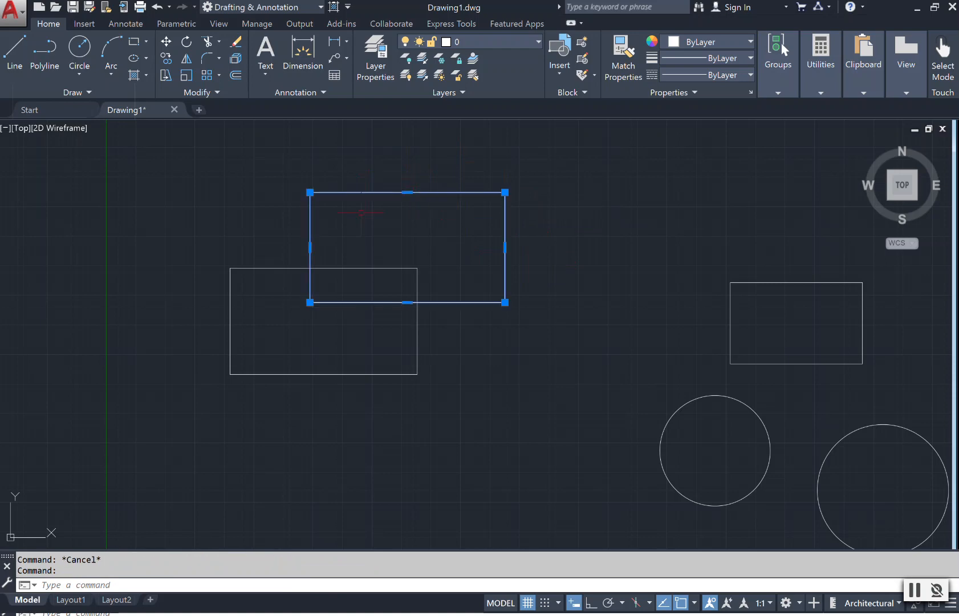
pyautogui.press('Escape')
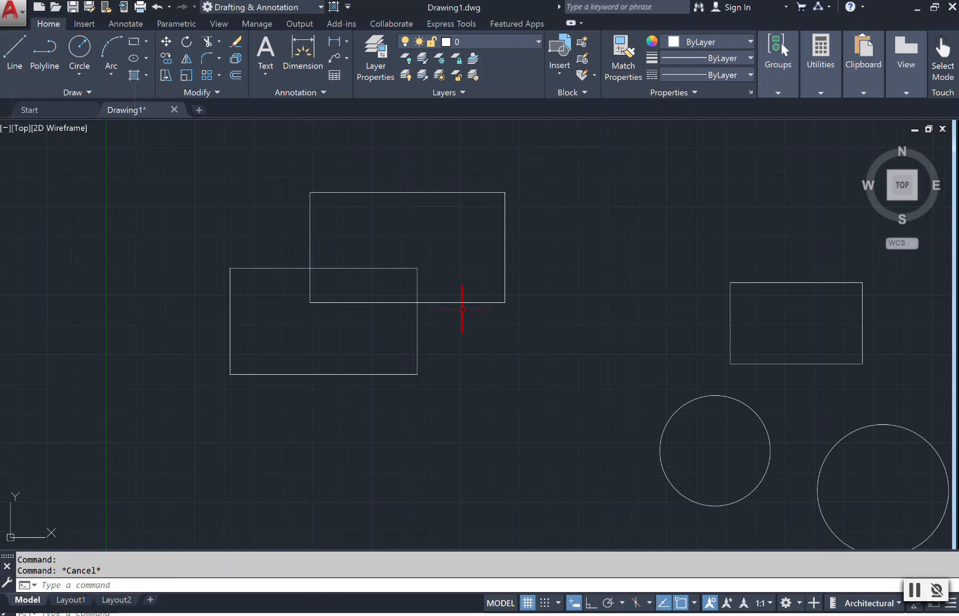
# Step: Draw three lines joining the matching upper-left, upper-right and lower-right corners of the two overlapping rectangles to form a box
pyautogui.click(14, 56)
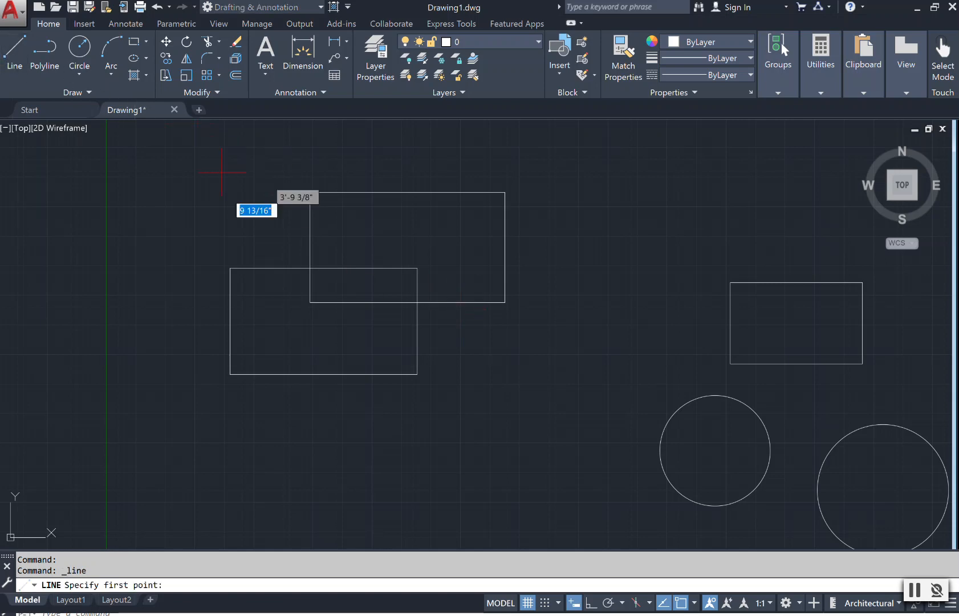
pyautogui.click(230, 268)
pyautogui.click(310, 192)
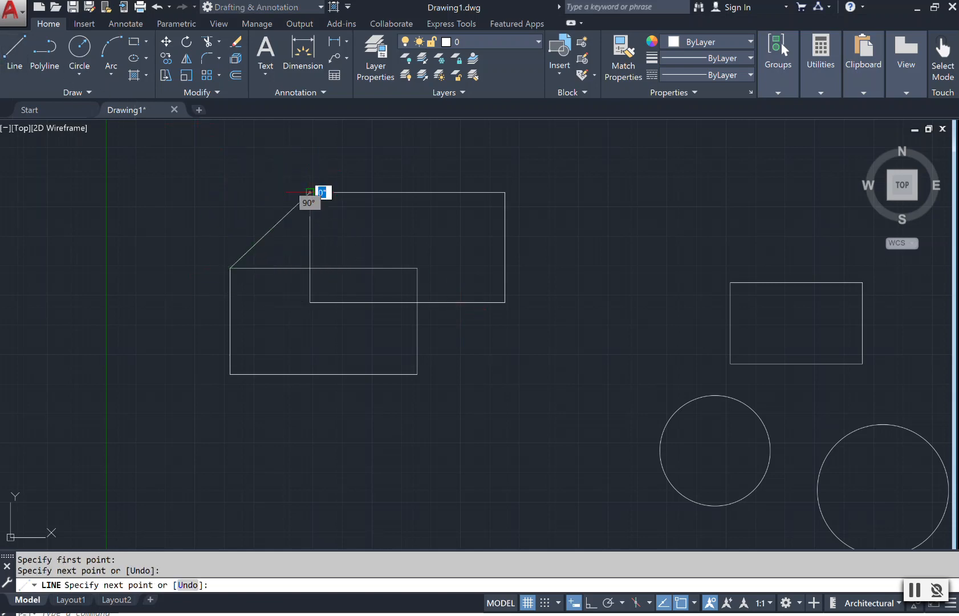
pyautogui.press('Return')
pyautogui.click(26, 47)
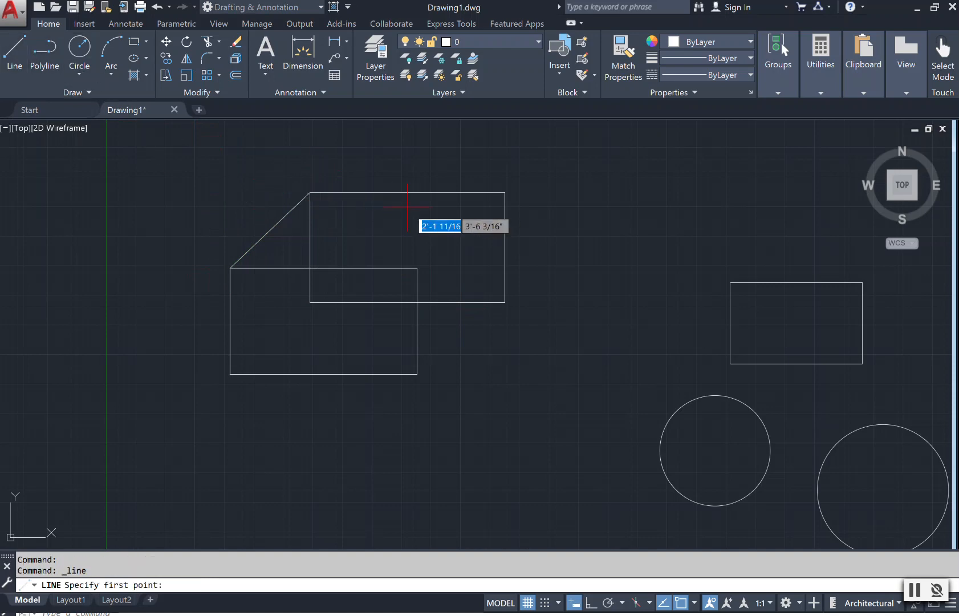
pyautogui.click(418, 268)
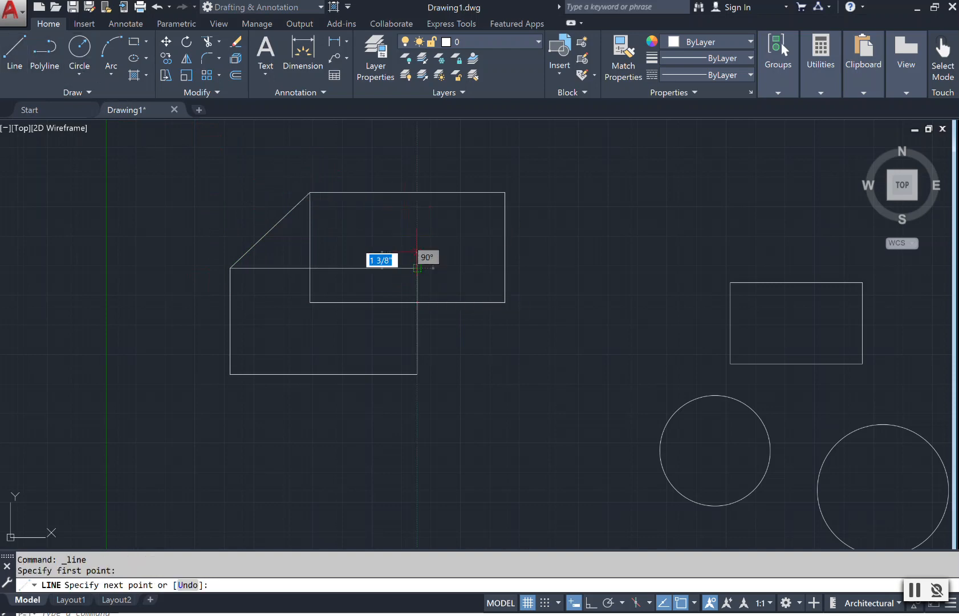
pyautogui.click(505, 193)
pyautogui.press('Return')
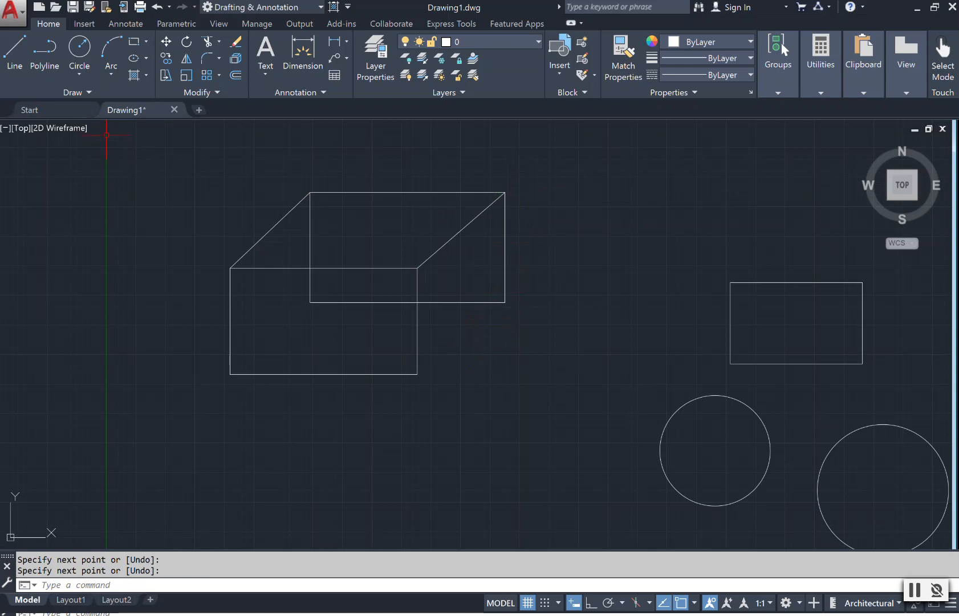
pyautogui.click(15, 49)
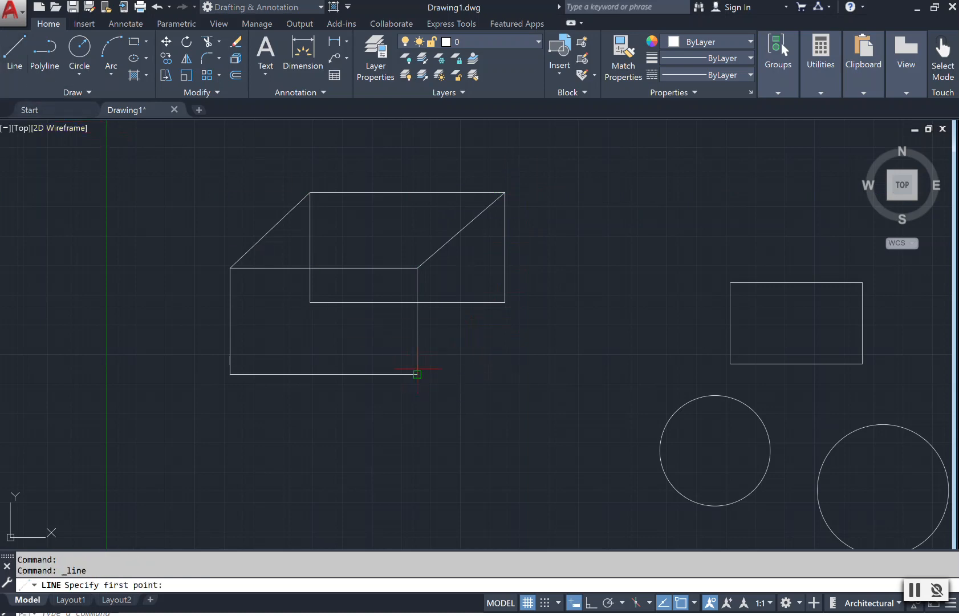
pyautogui.click(418, 374)
pyautogui.click(505, 302)
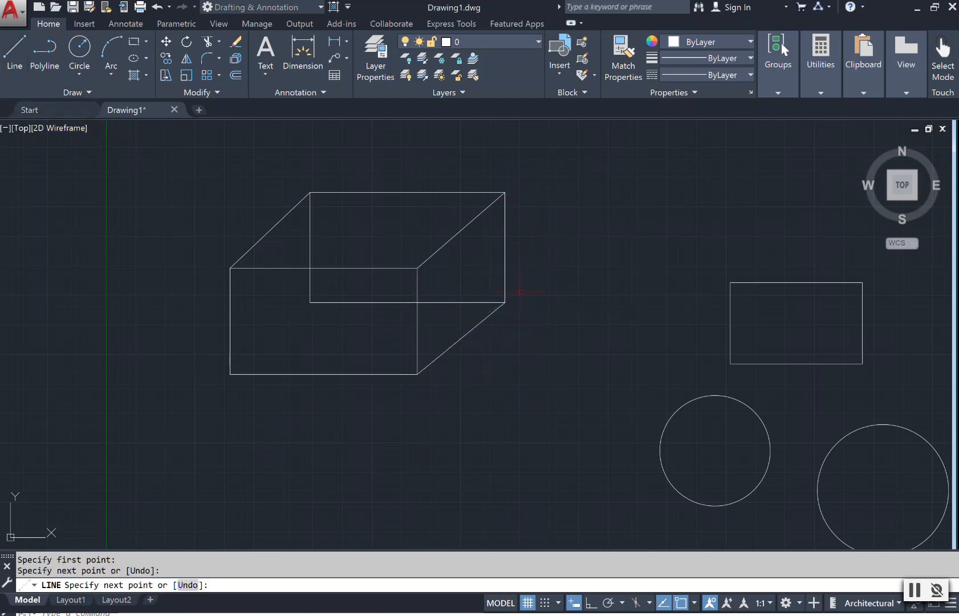
pyautogui.press('Return')
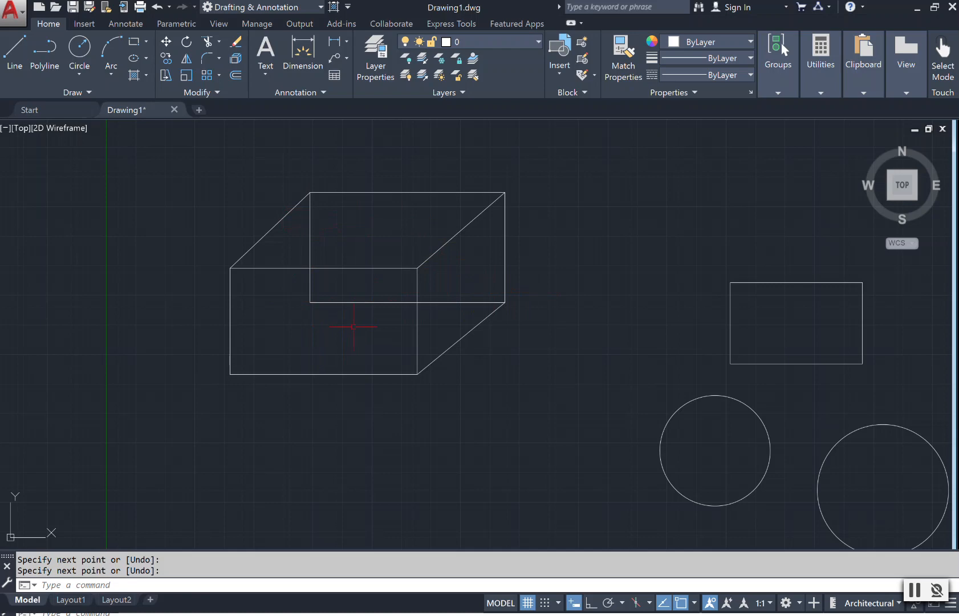
# Step: Explode the box's rear rectangle into separate lines
pyautogui.click(309, 217)
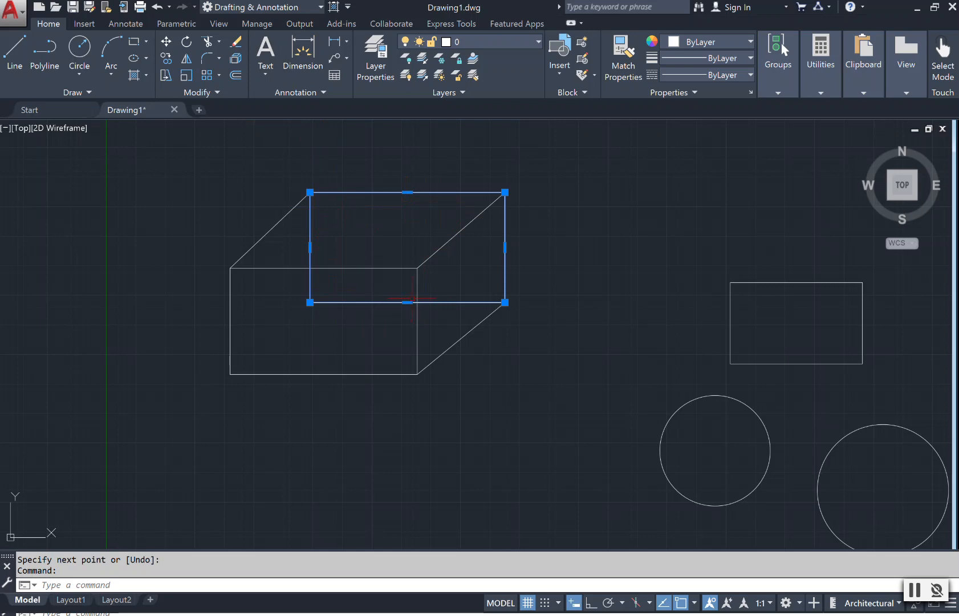
pyautogui.press('Escape')
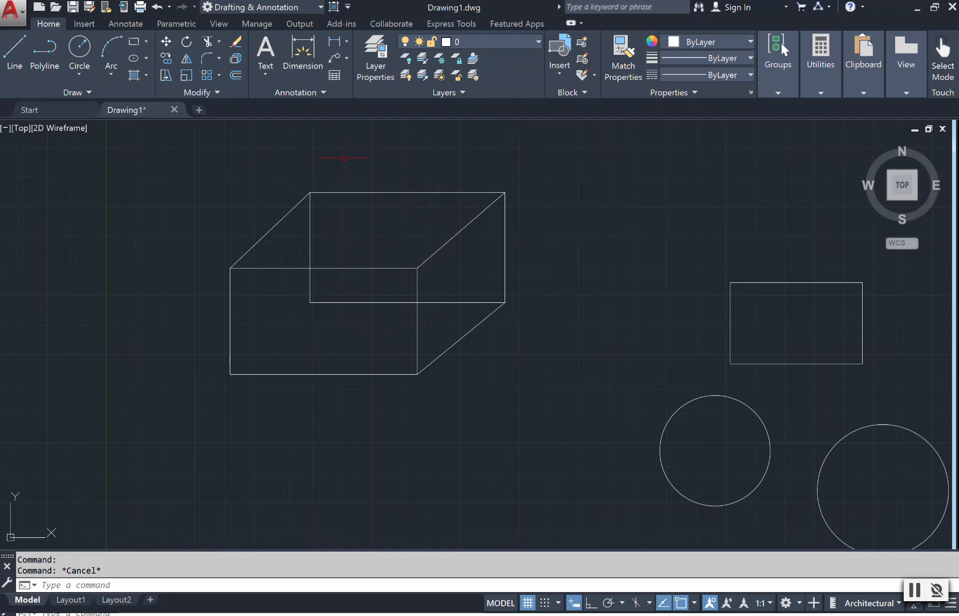
pyautogui.click(360, 192)
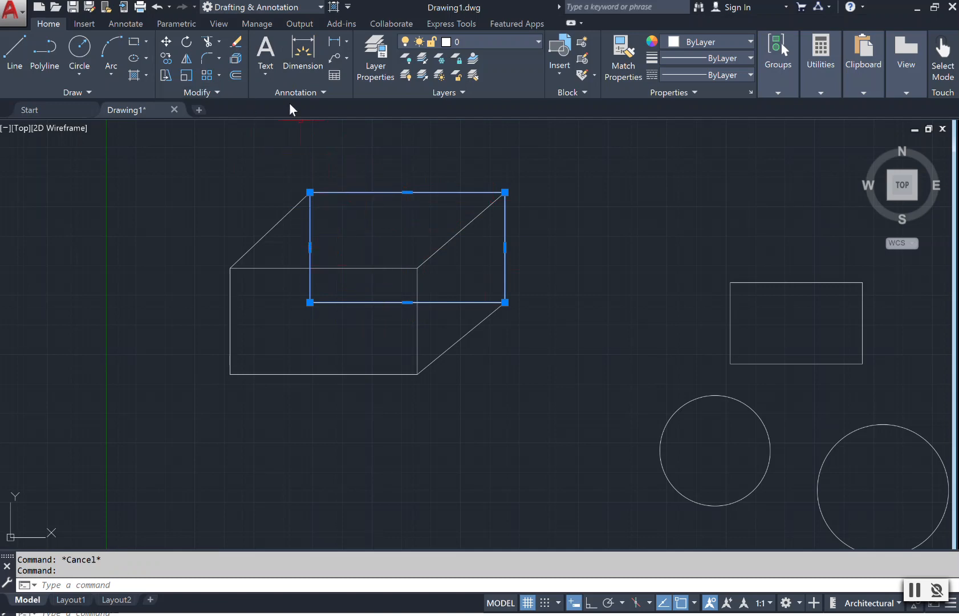
pyautogui.click(235, 60)
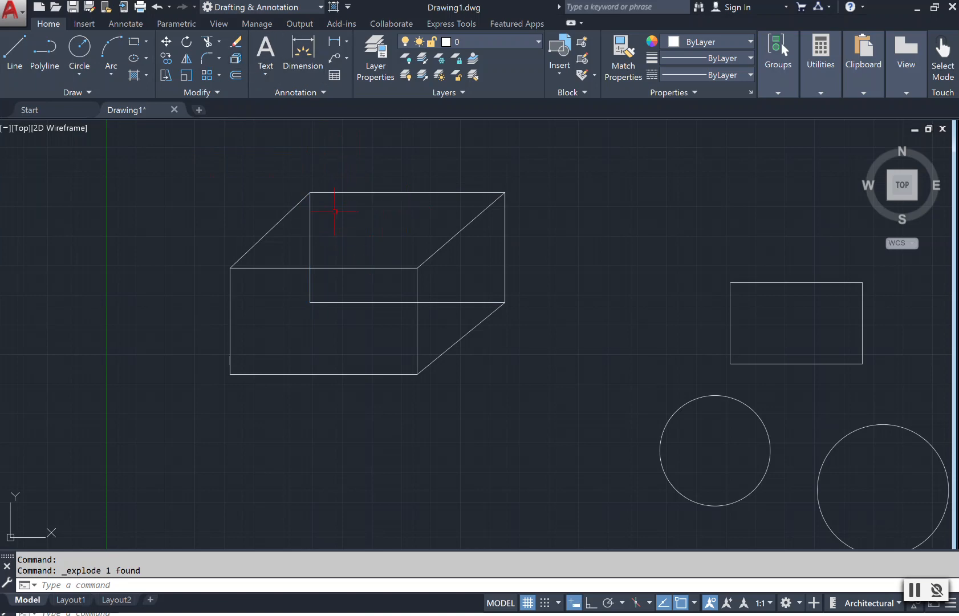
# Step: Select the top, left and bottom edges of the exploded rear rectangle individually, then clear the selection
pyautogui.click(376, 192)
pyautogui.click(311, 233)
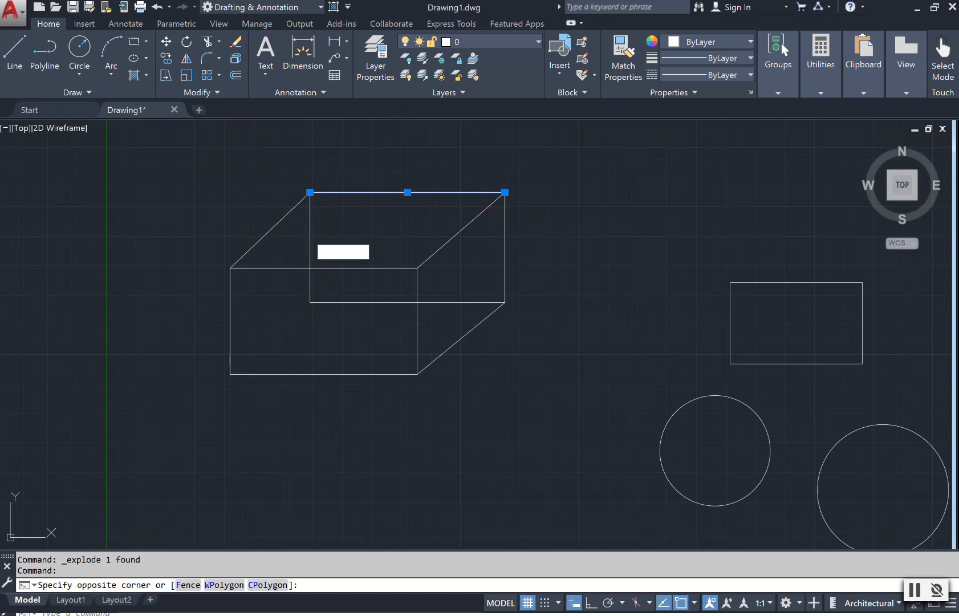
pyautogui.click(311, 232)
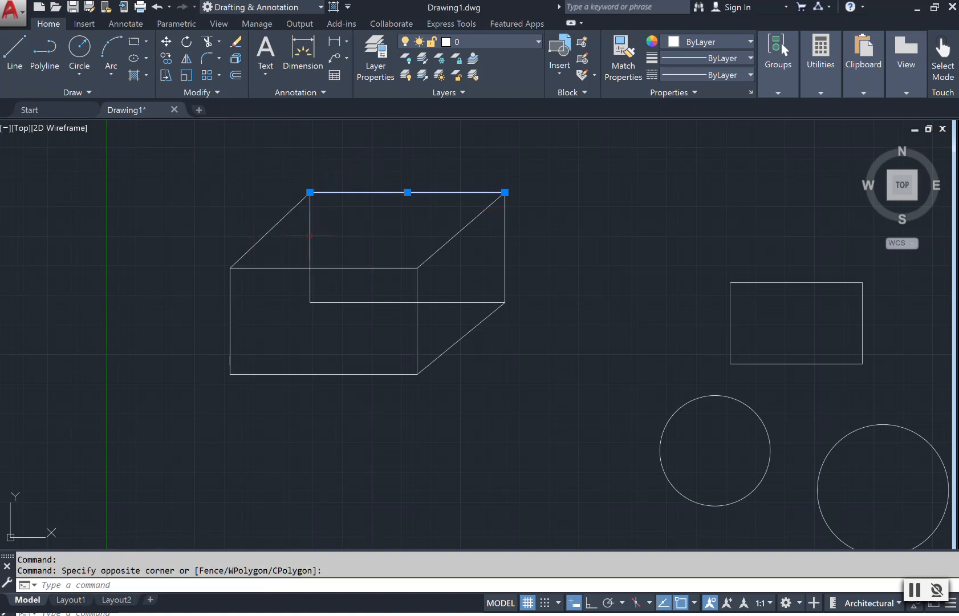
pyautogui.click(355, 302)
pyautogui.click(354, 302)
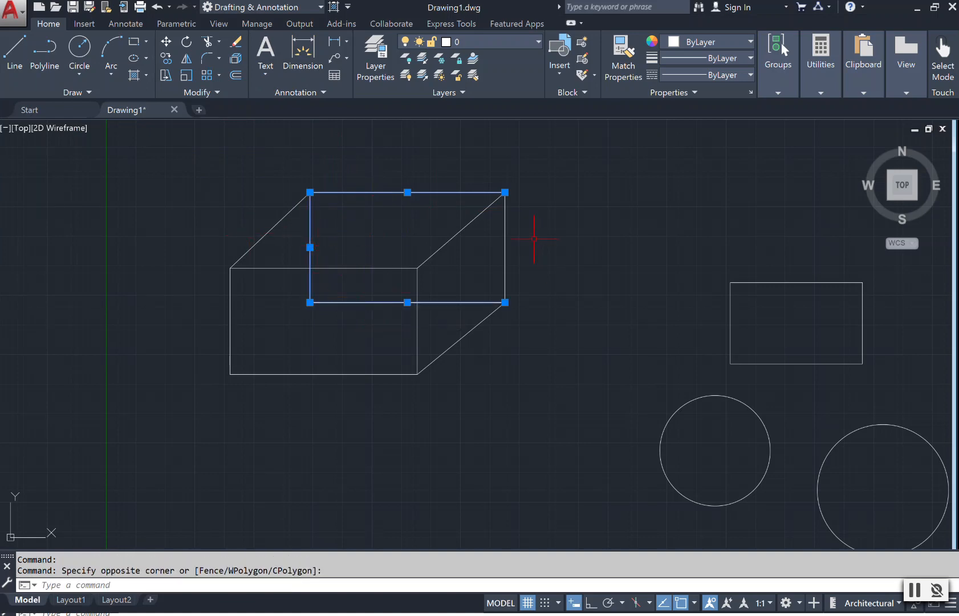
pyautogui.press('Escape')
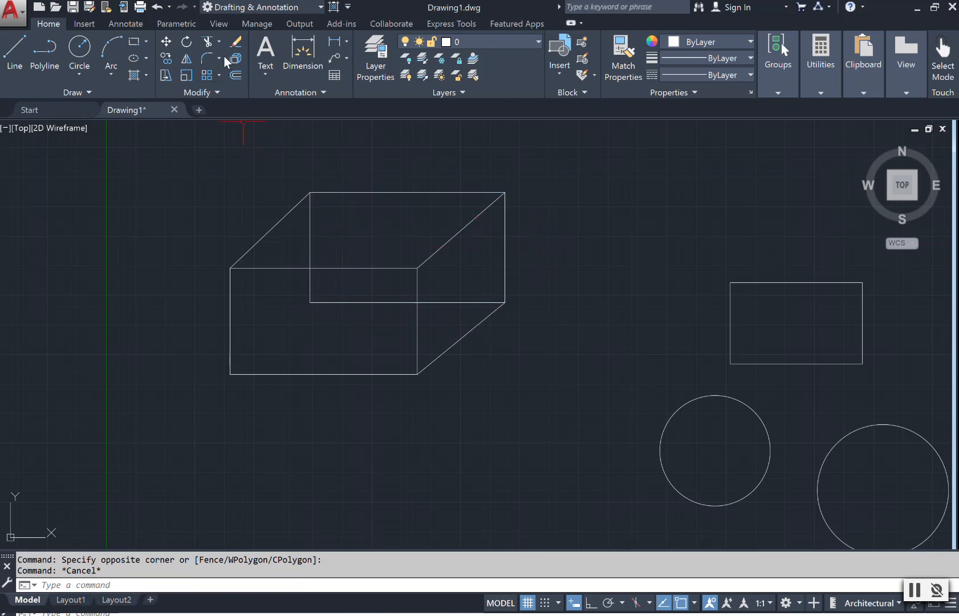
# Step: Erase the hidden left and bottom edges of the box's rear rectangle
pyautogui.click(235, 43)
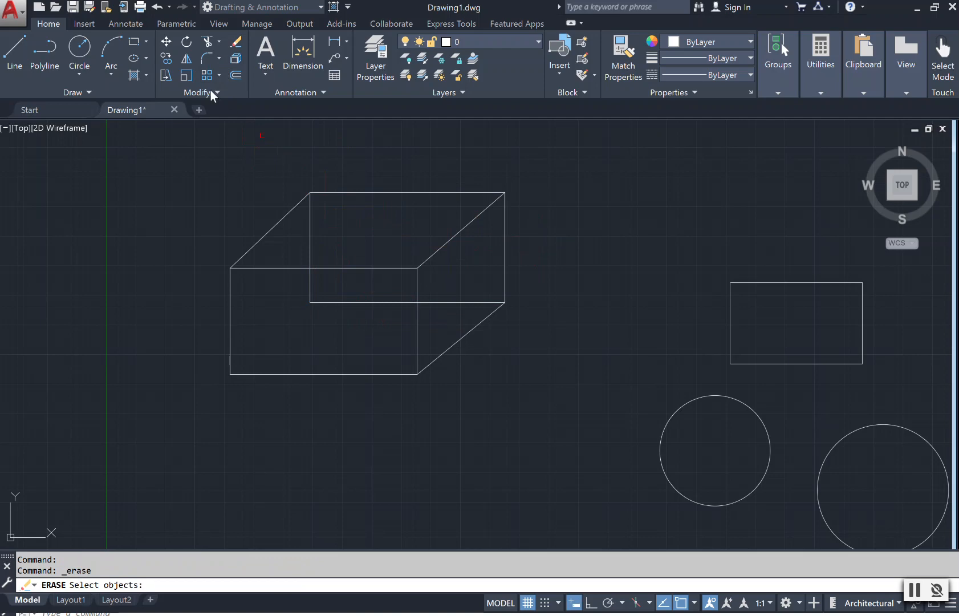
pyautogui.press('Escape')
pyautogui.click(234, 45)
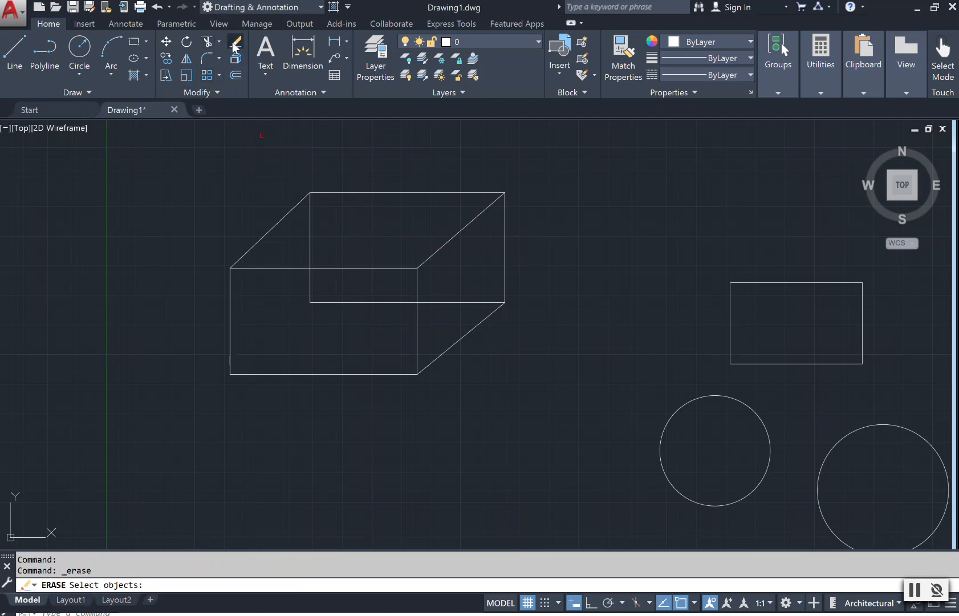
pyautogui.click(314, 231)
pyautogui.click(340, 303)
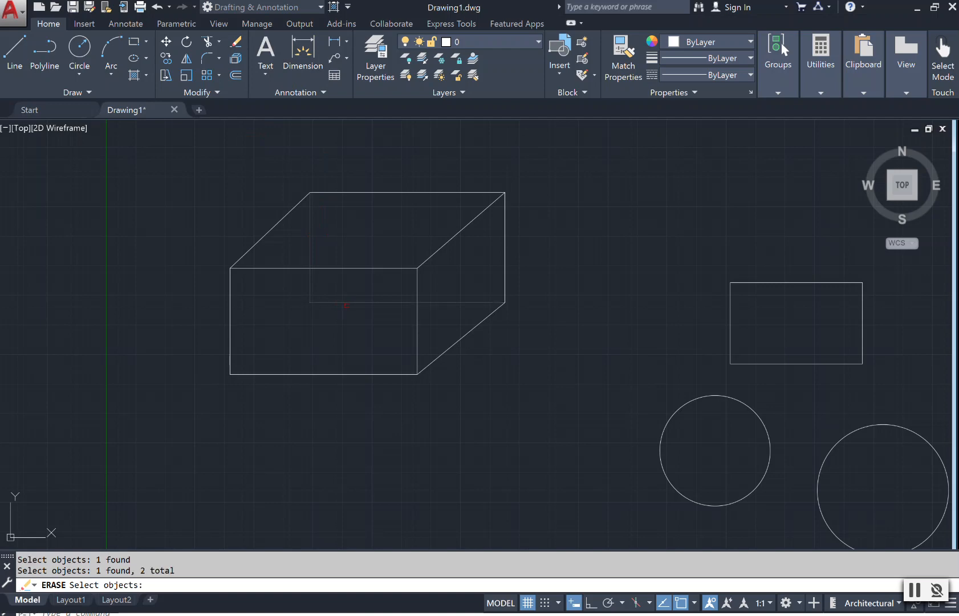
pyautogui.press('Return')
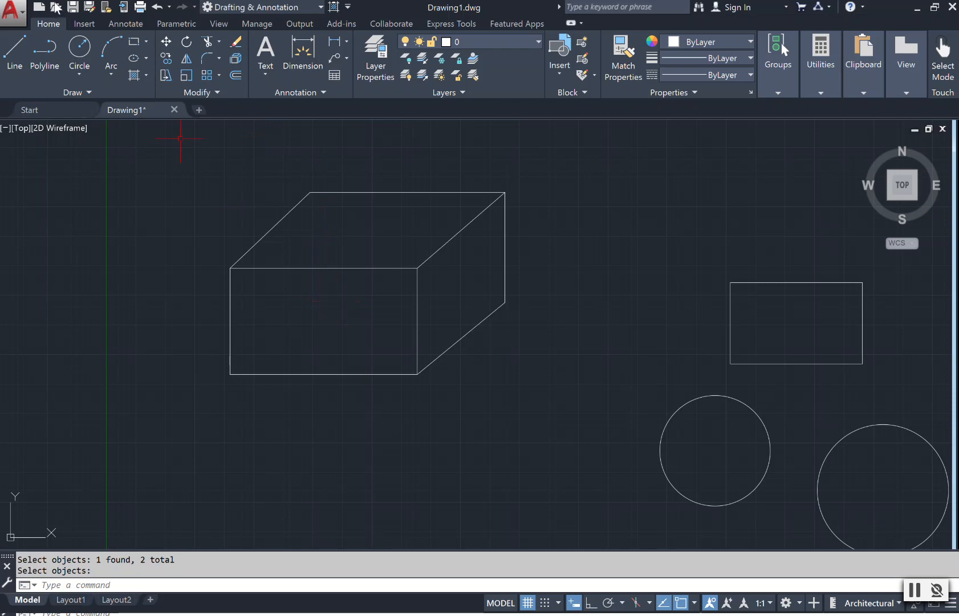
# Step: Undo the erasure of the two hidden edges and the explode of the rear rectangle
pyautogui.click(158, 10)
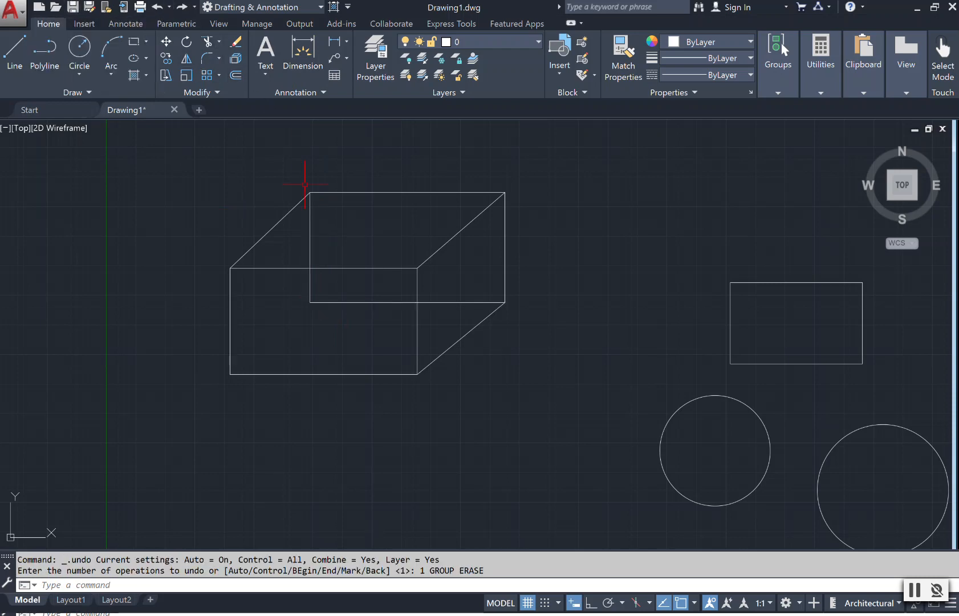
pyautogui.click(158, 8)
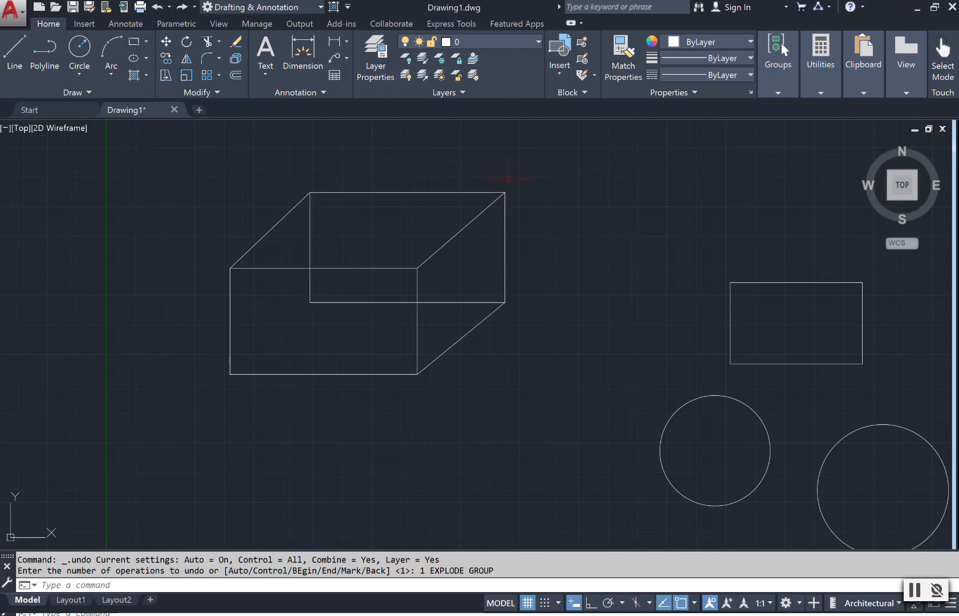
# Step: Explode the box's rear rectangle again and erase its hidden left and bottom edges
pyautogui.click(455, 192)
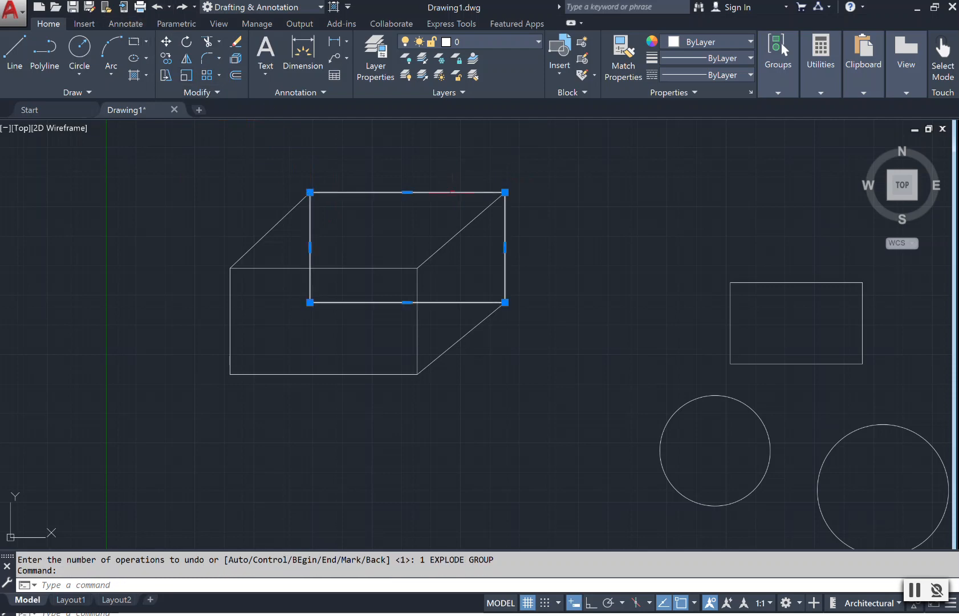
pyautogui.click(235, 59)
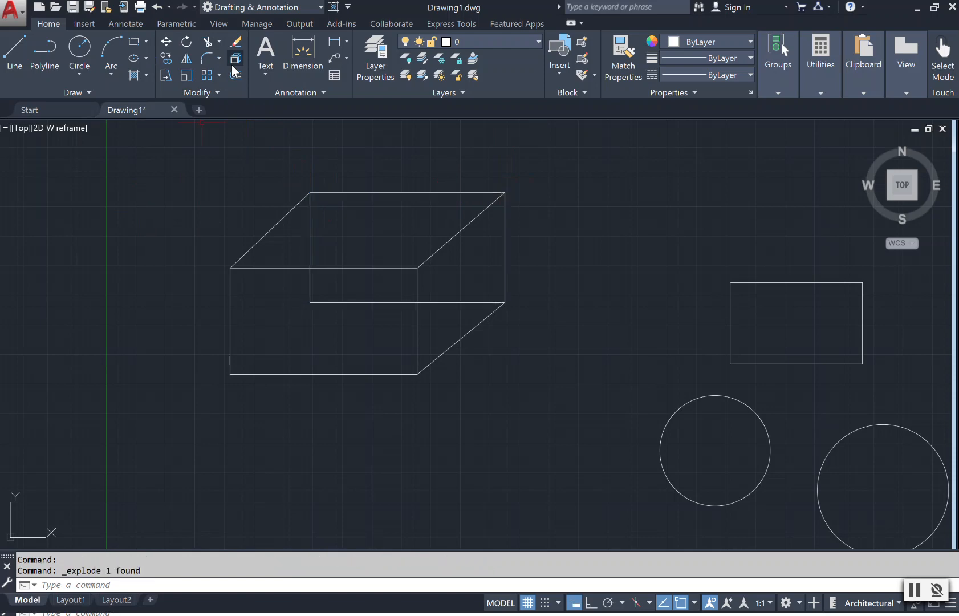
pyautogui.click(311, 233)
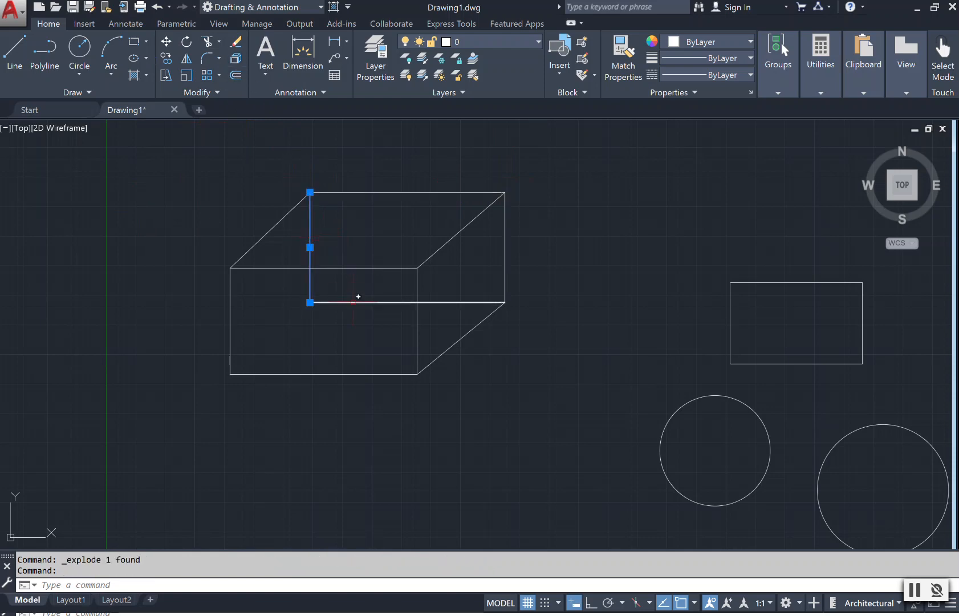
pyautogui.click(356, 302)
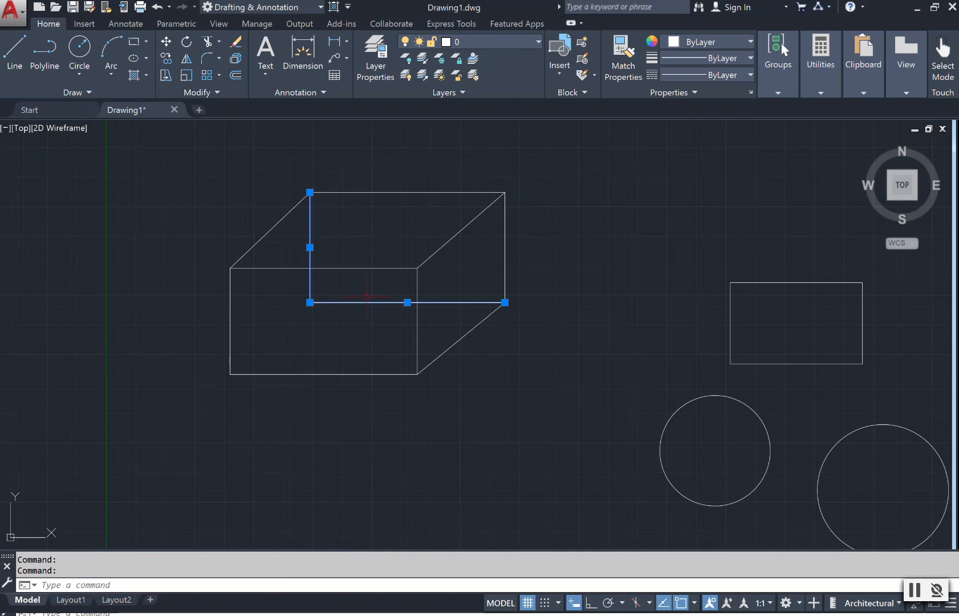
pyautogui.press('Delete')
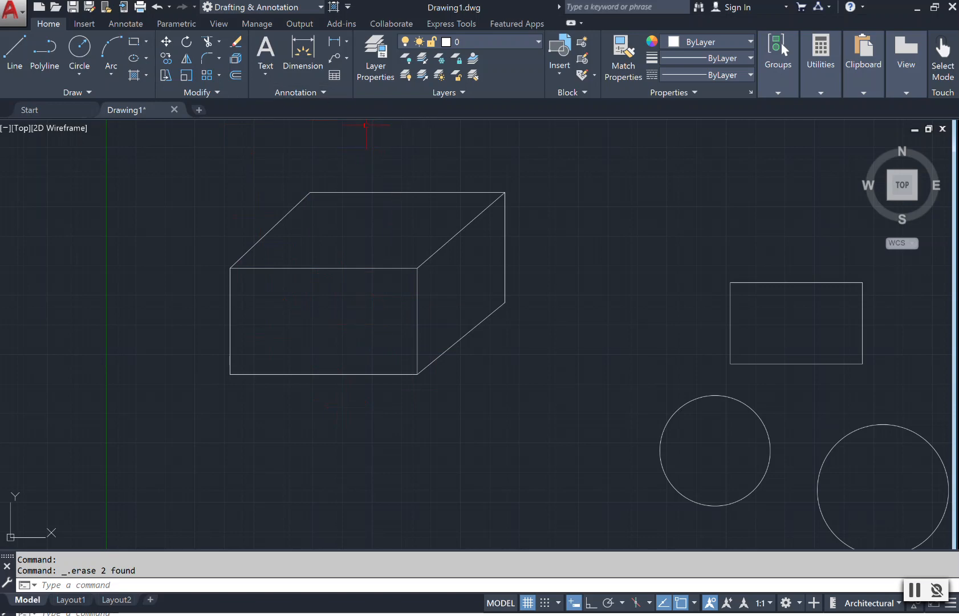
# Step: Inspect the dimensions of the box's faces and the smaller circle with the Quick measure tool
pyautogui.click(824, 89)
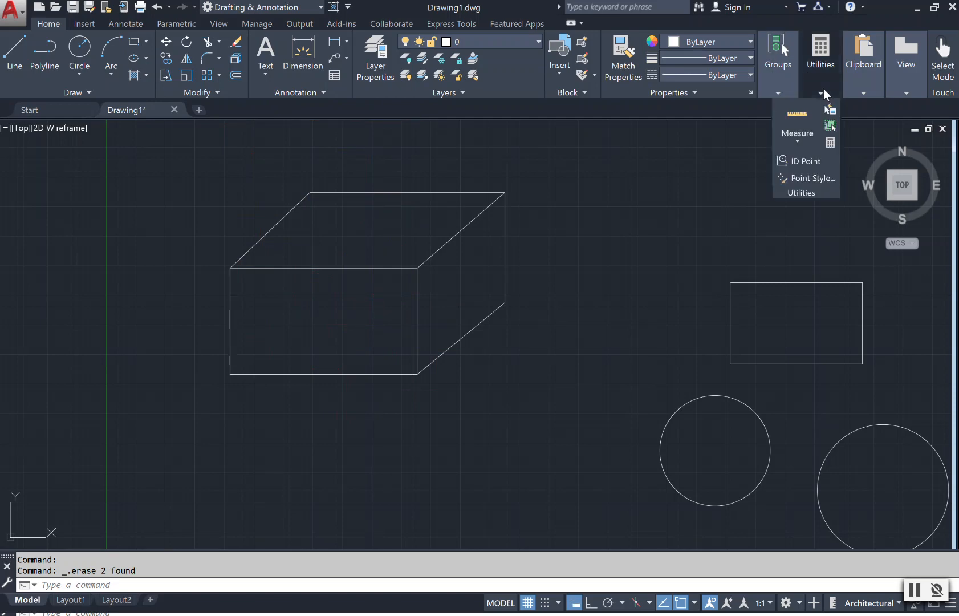
pyautogui.click(806, 137)
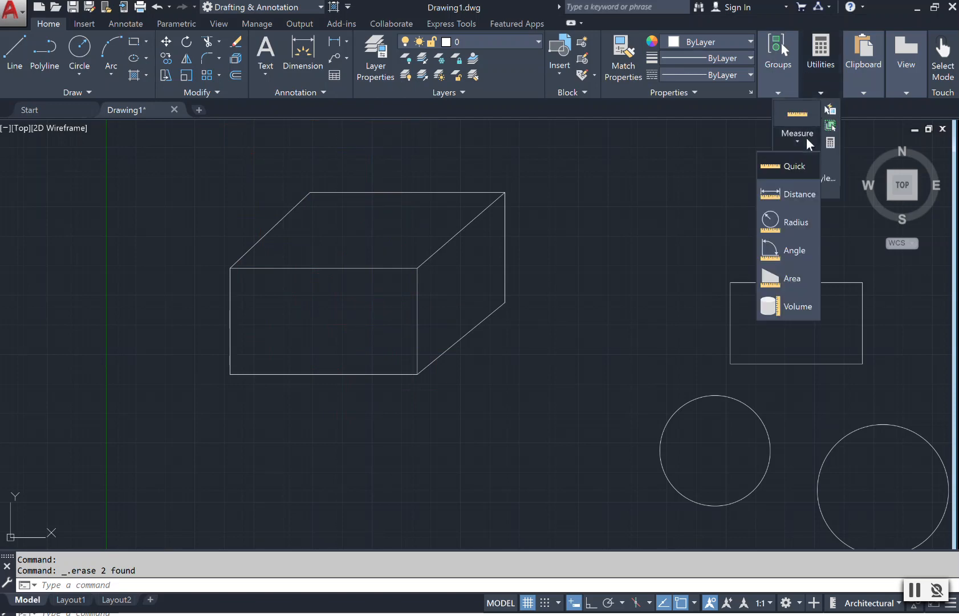
pyautogui.click(803, 172)
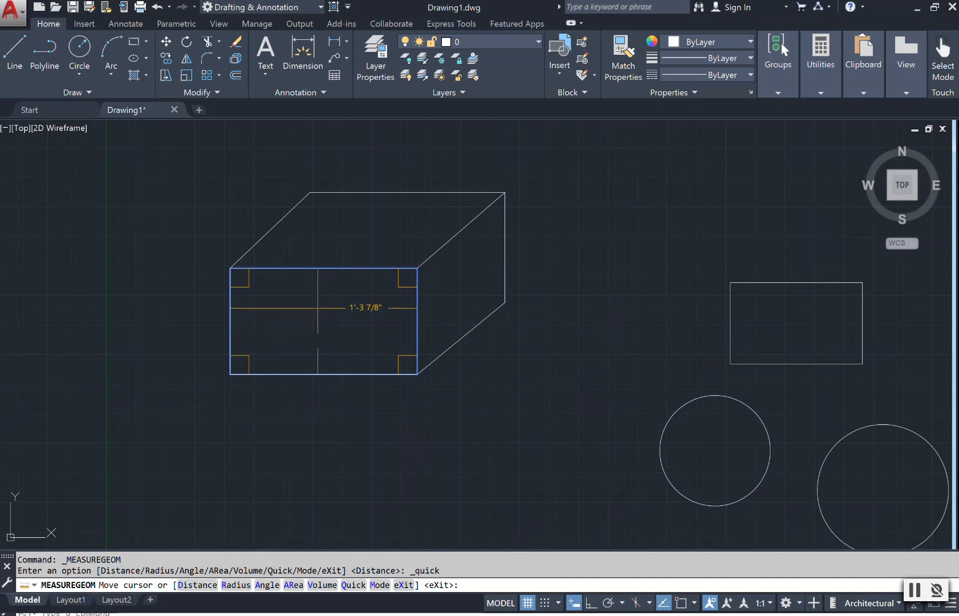
pyautogui.scroll(1, 316, 303)
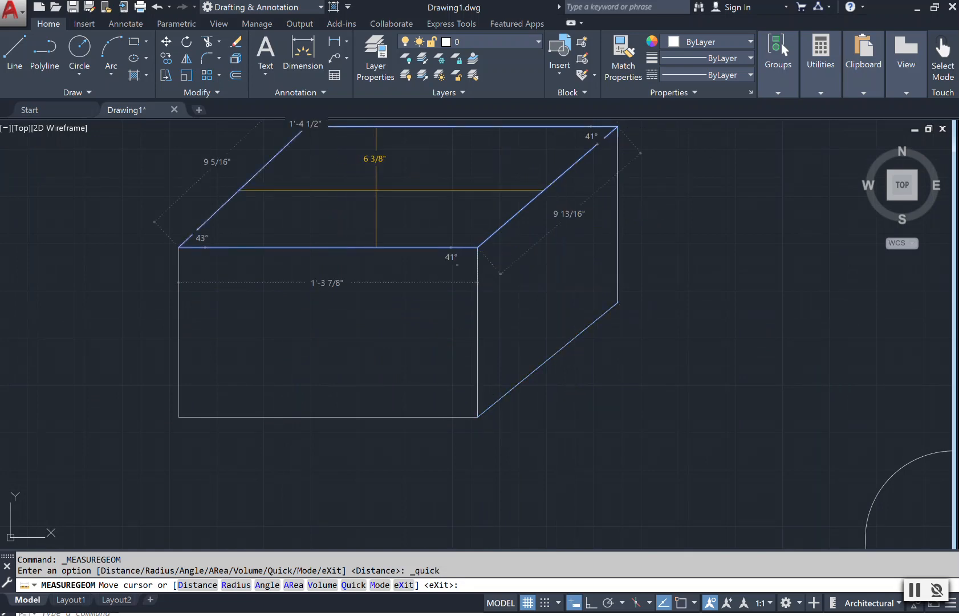
pyautogui.scroll(-2, 375, 189)
pyautogui.scroll(-5, 568, 319)
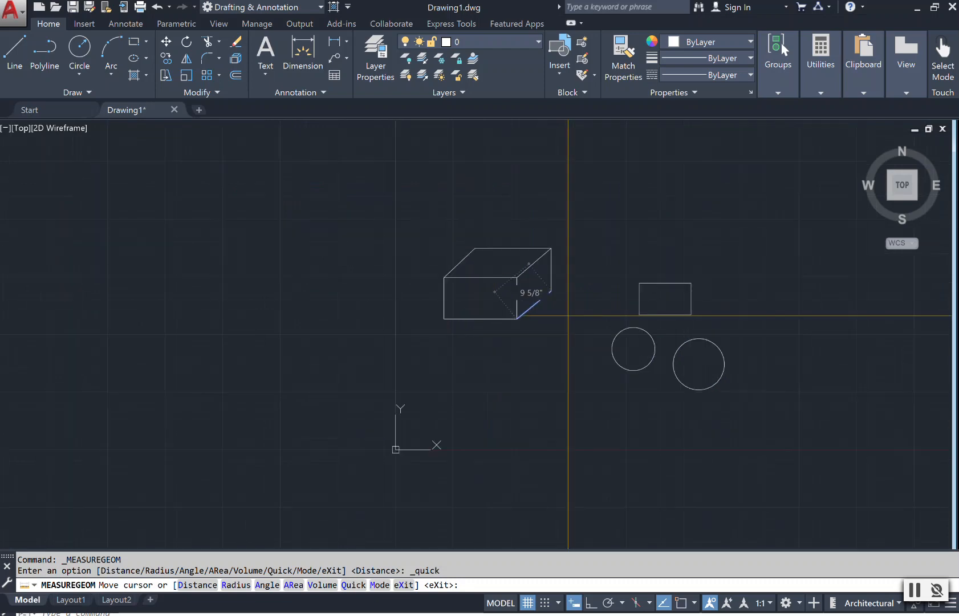
pyautogui.scroll(5, 595, 346)
pyautogui.scroll(2, 662, 296)
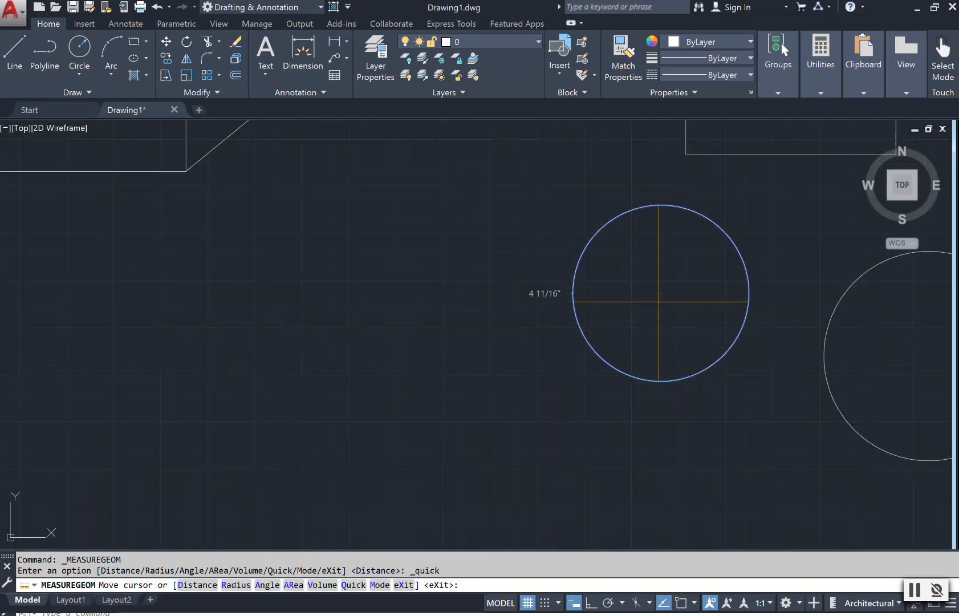
# Step: Measure the radius of the smaller circle and end the measurement
pyautogui.click(820, 84)
pyautogui.click(802, 141)
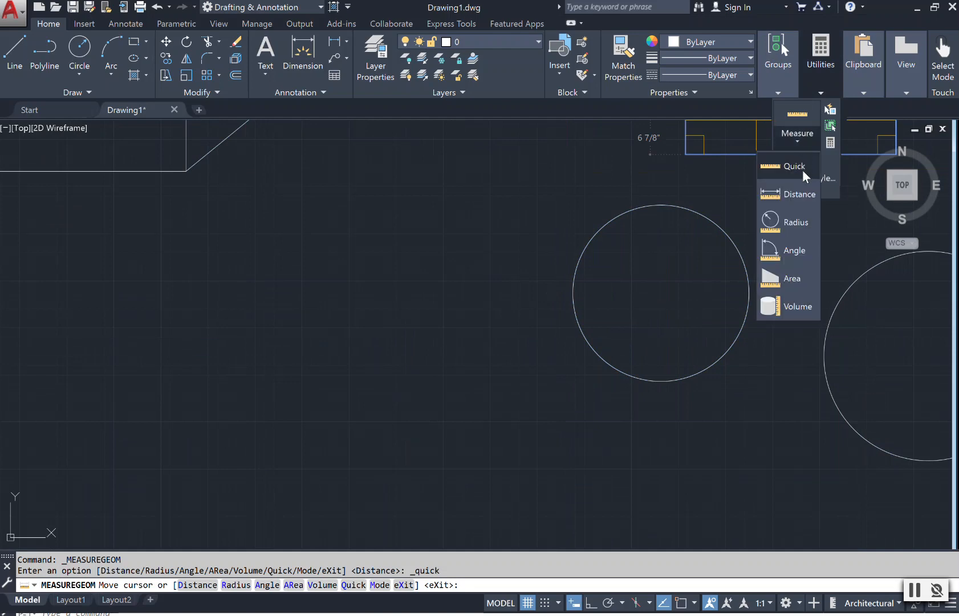
pyautogui.click(799, 220)
pyautogui.scroll(-5, 802, 218)
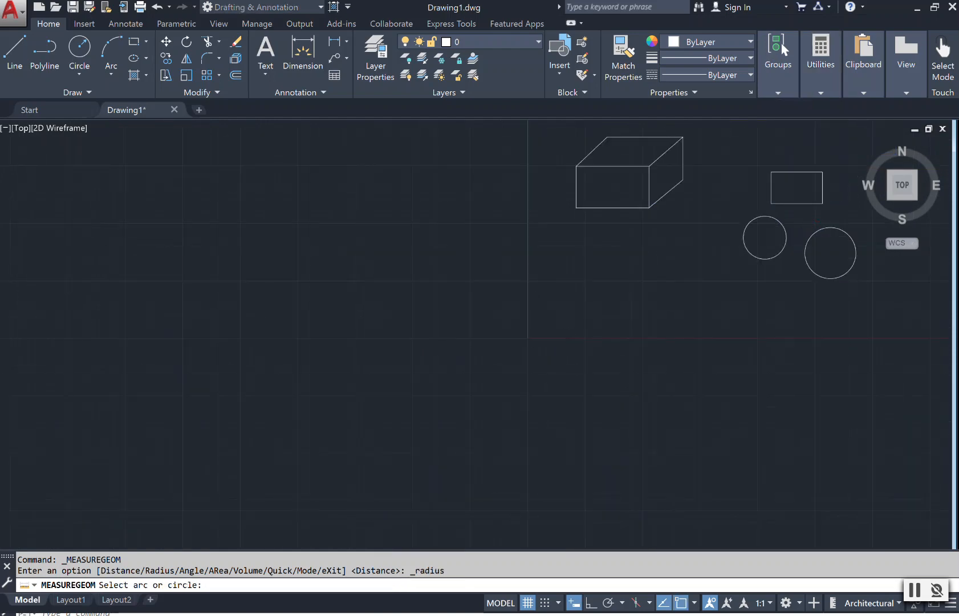
pyautogui.scroll(8, 817, 218)
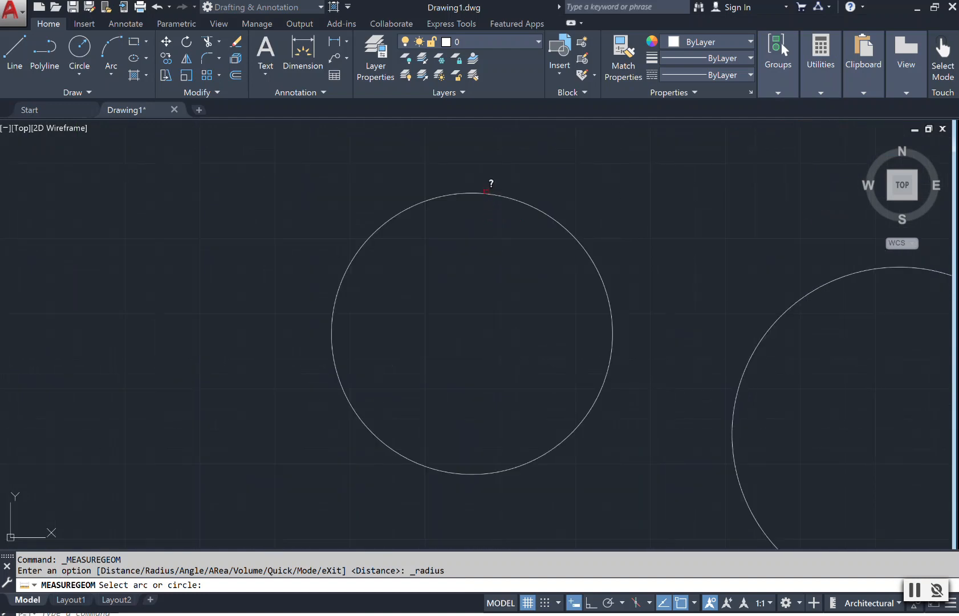
pyautogui.click(486, 193)
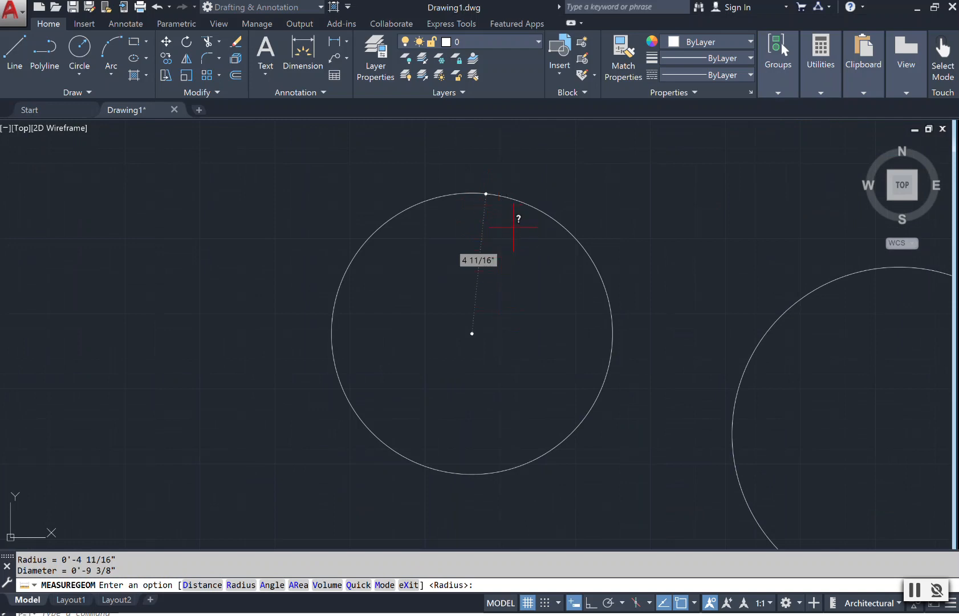
pyautogui.press('Escape')
# Step: Display the smaller circle's quick properties to review its radius, diameter, circumference and area, then deselect it
pyautogui.scroll(-4, 517, 216)
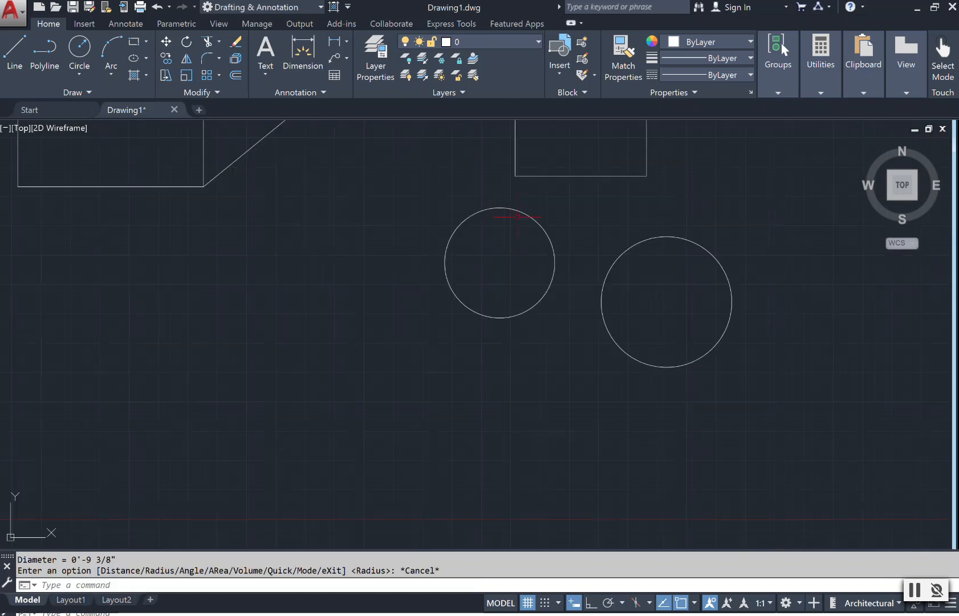
pyautogui.scroll(2, 549, 188)
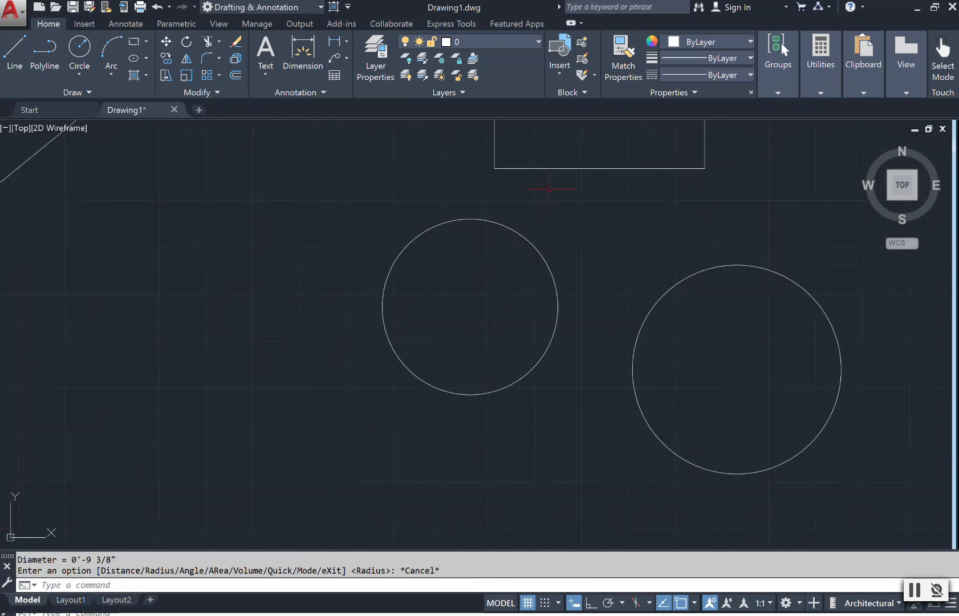
pyautogui.click(505, 227)
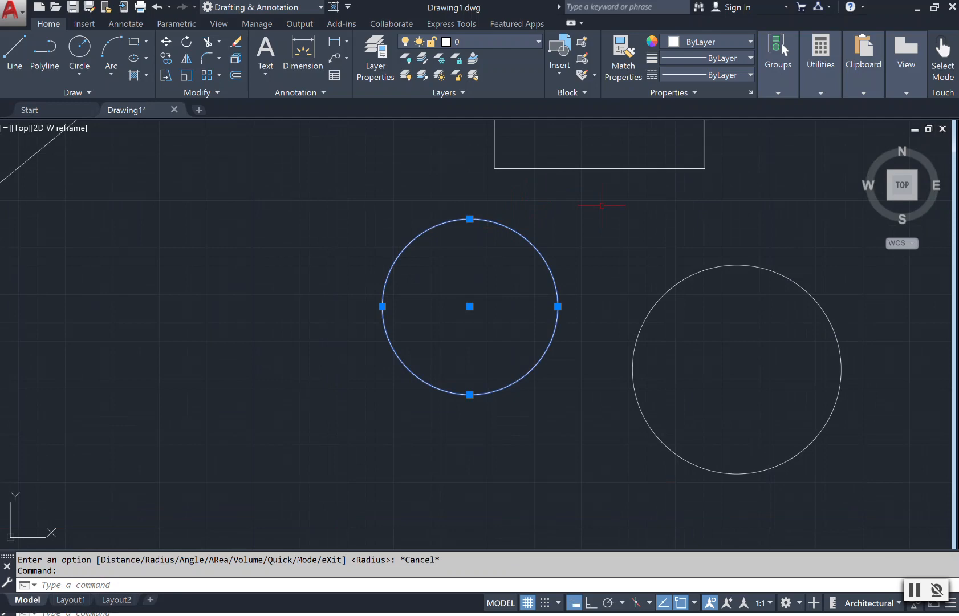
pyautogui.rightClick(535, 271)
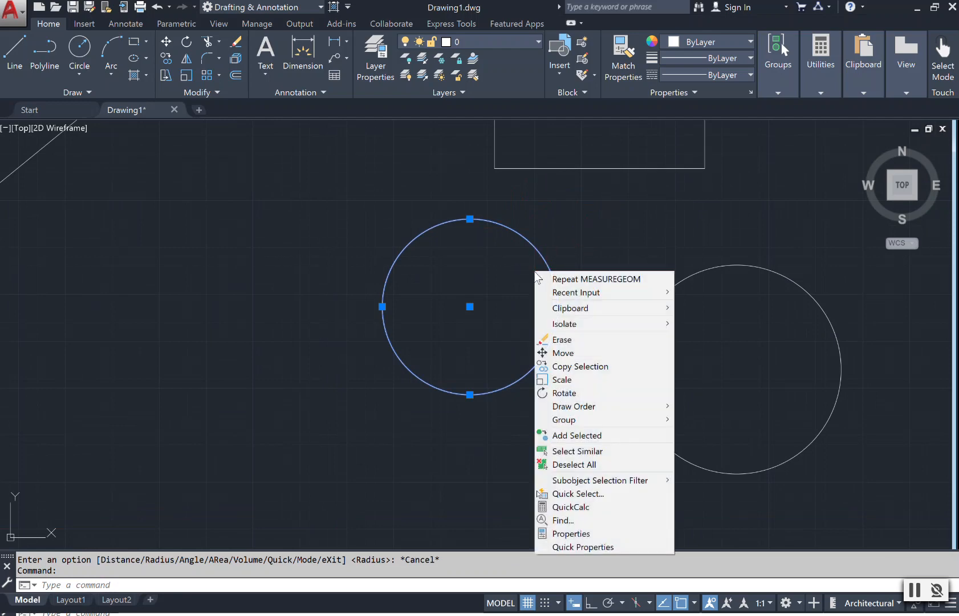
pyautogui.click(567, 547)
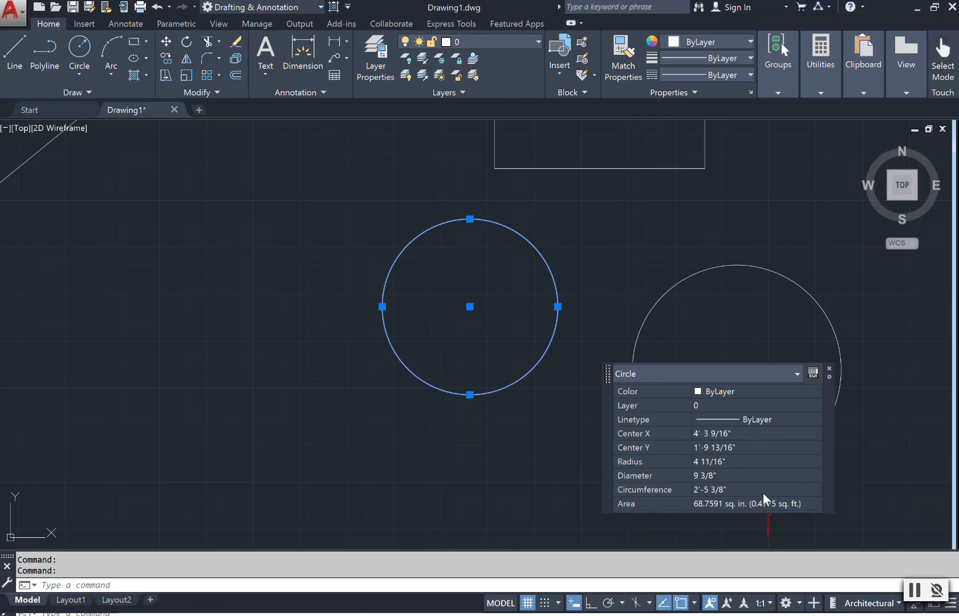
pyautogui.press('Escape')
pyautogui.scroll(-3, 585, 276)
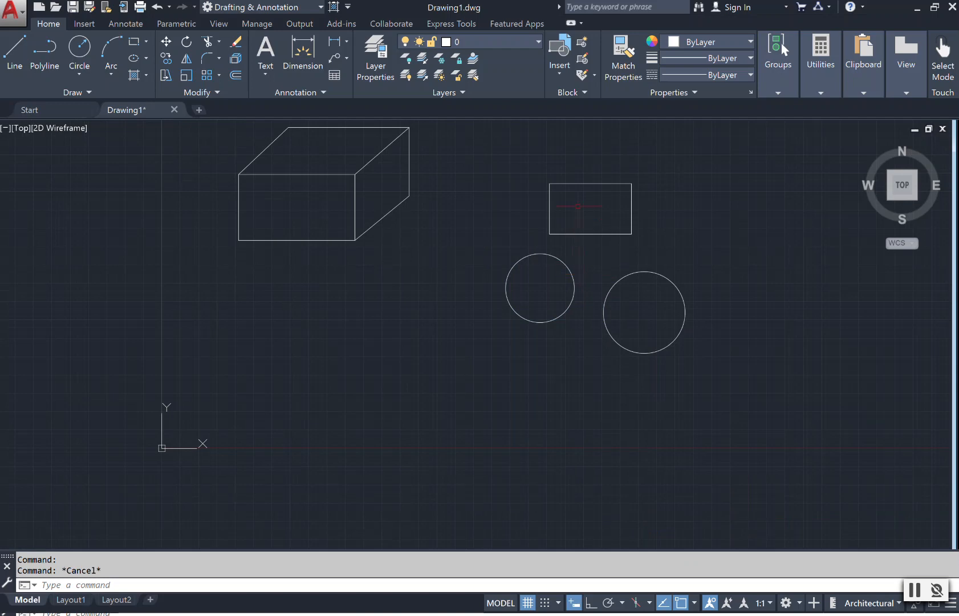
pyautogui.scroll(-4, 574, 125)
pyautogui.scroll(4, 574, 125)
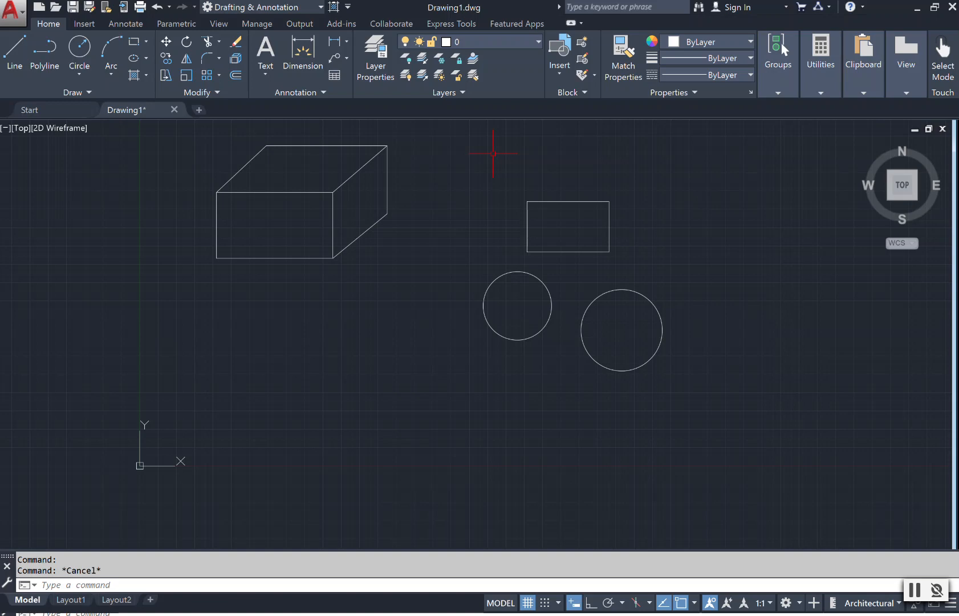
pyautogui.scroll(-5, 493, 152)
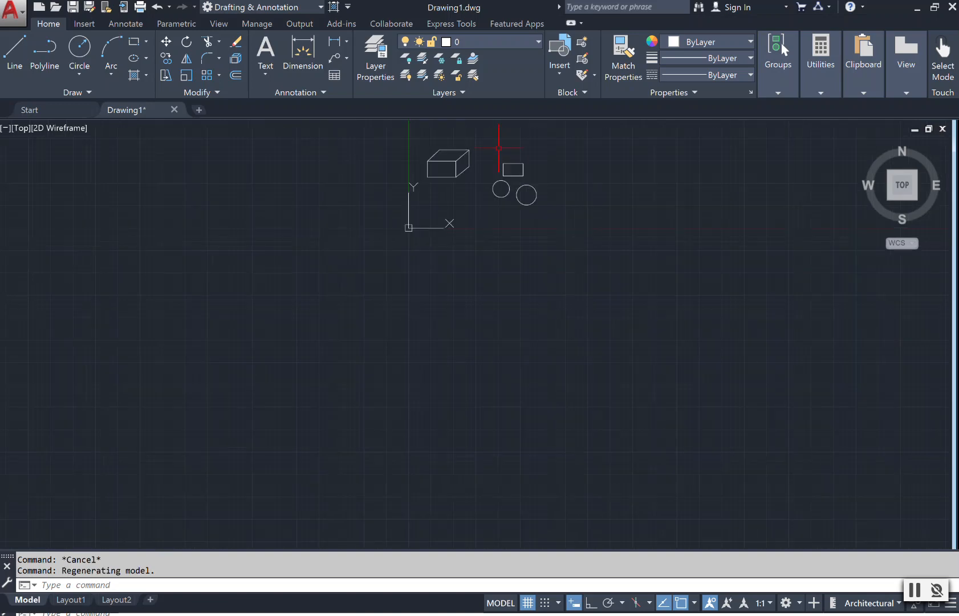
pyautogui.scroll(4, 507, 150)
pyautogui.scroll(2, 478, 150)
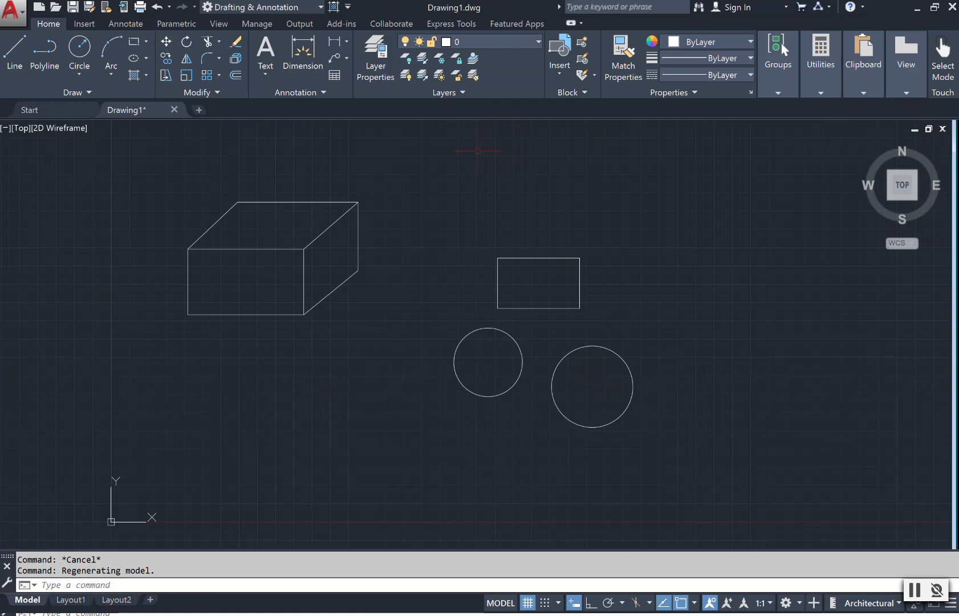
# Step: Use the ZOOM command with a window around the upper right corner of the box's rear face
pyautogui.press('Escape')
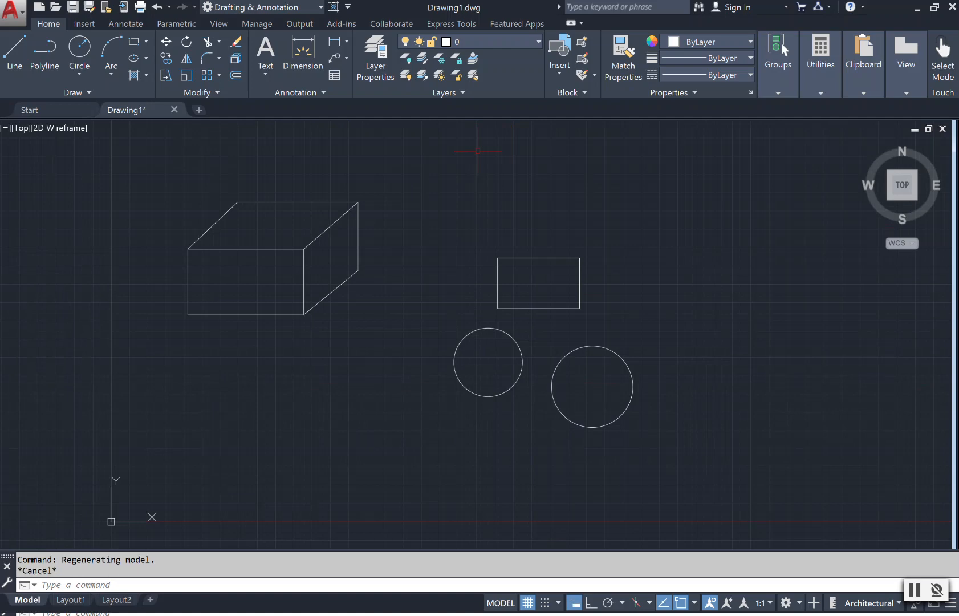
pyautogui.write('zoom')
pyautogui.press('Return')
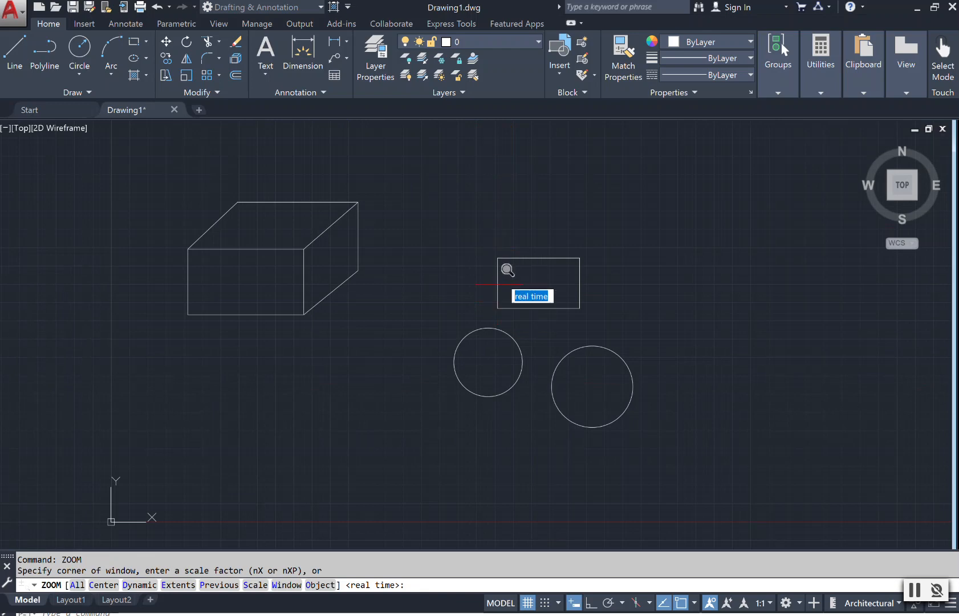
pyautogui.click(353, 211)
pyautogui.scroll(4, 345, 226)
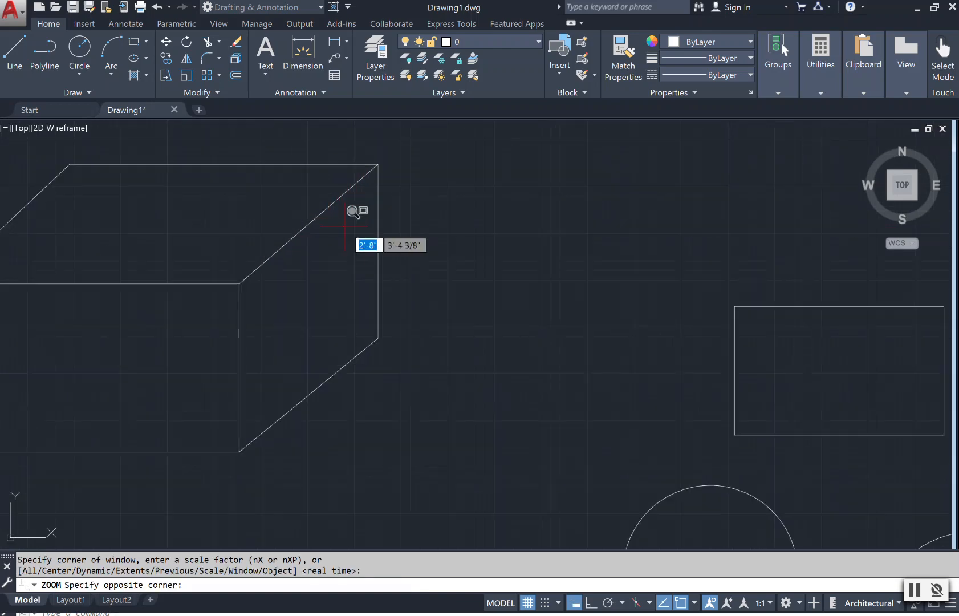
pyautogui.click(399, 151)
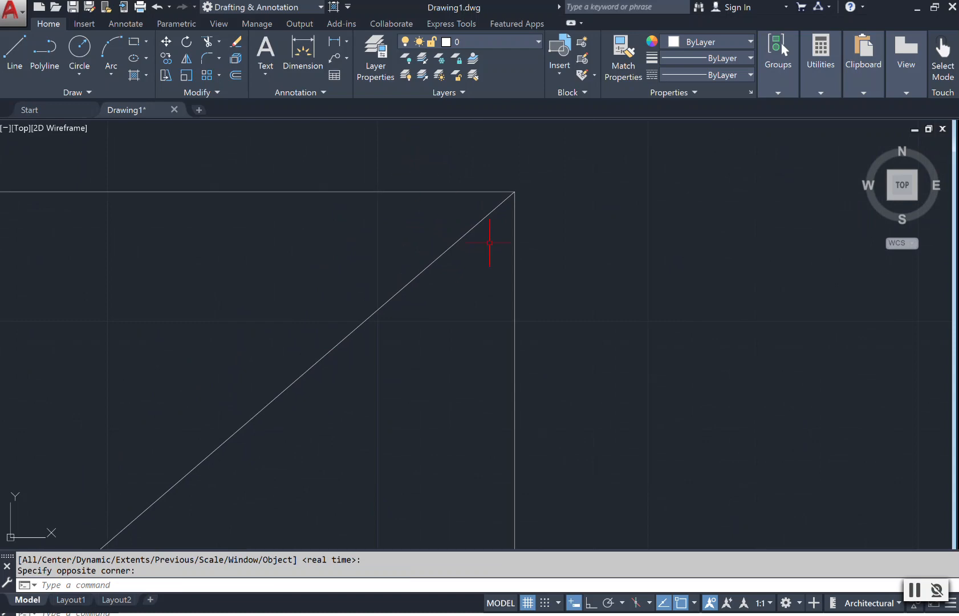
# Step: Use the ZOOM command with a window around the upper right corner of the box's front face
pyautogui.write('zoom')
pyautogui.press('Return')
pyautogui.scroll(-1, 435, 375)
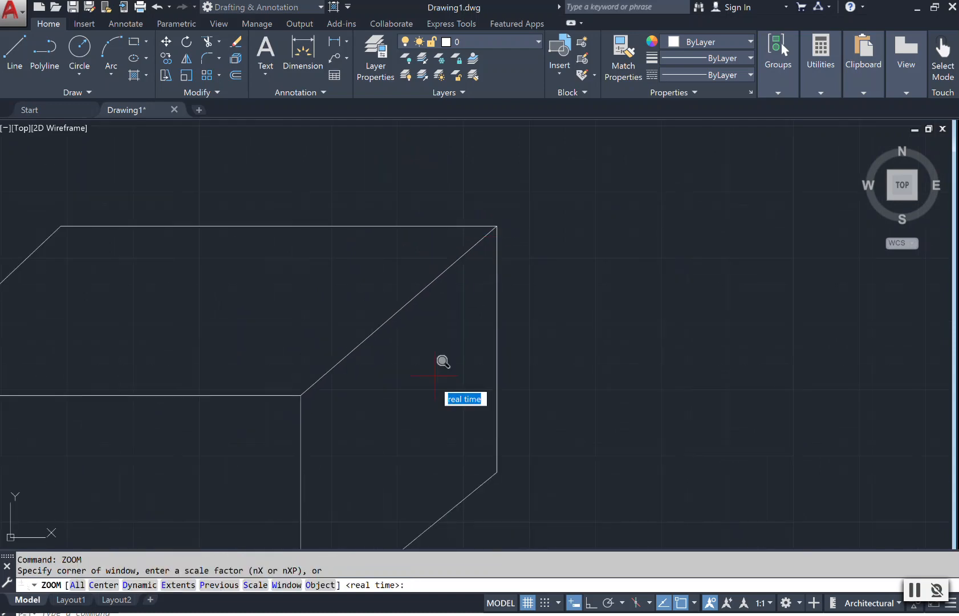
pyautogui.click(308, 425)
pyautogui.click(242, 338)
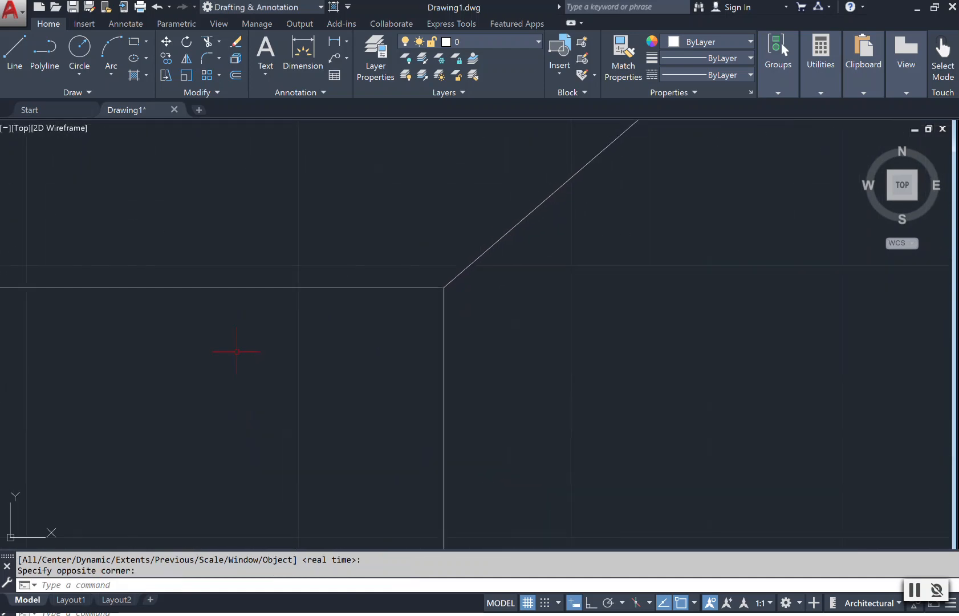
pyautogui.press('Escape')
# Step: Use the PAN command to shift the view back and forth between the box and the separate rectangle
pyautogui.scroll(-5, 237, 351)
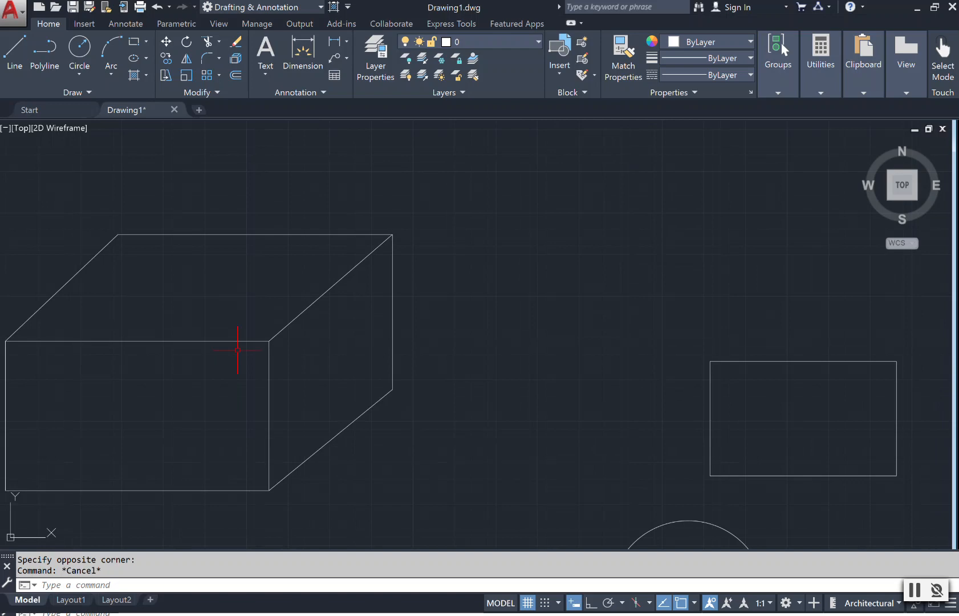
pyautogui.write('PAN')
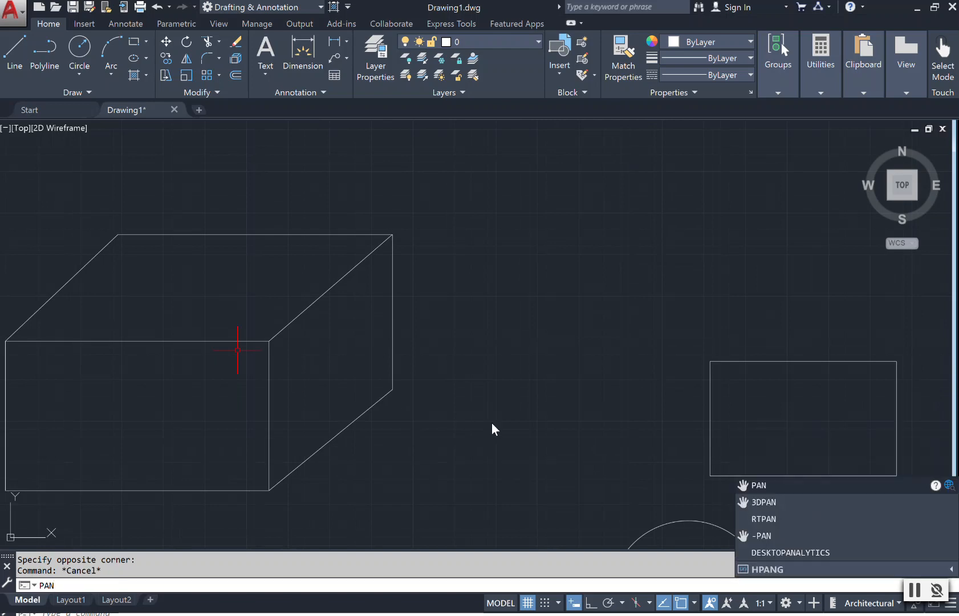
pyautogui.click(758, 484)
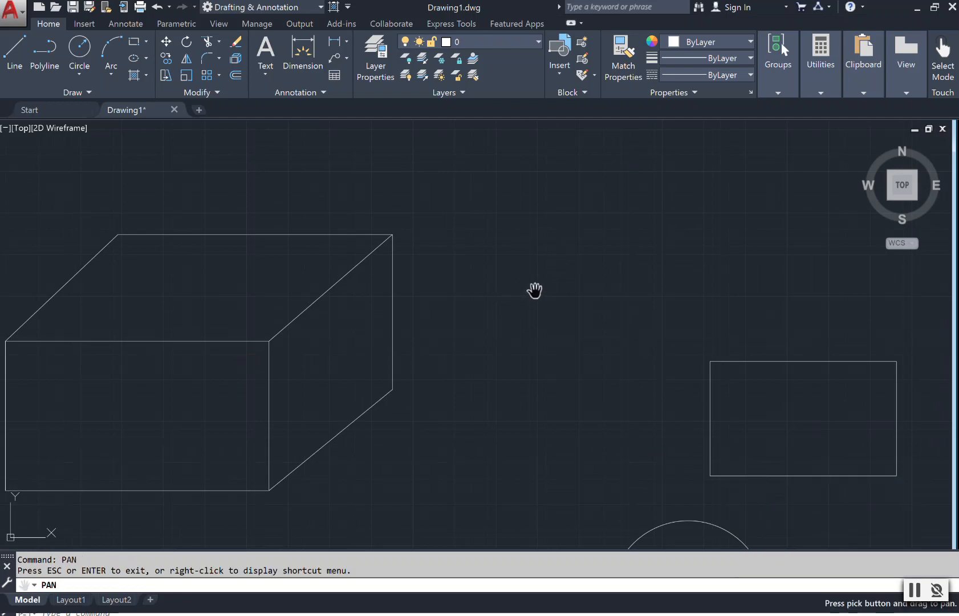
pyautogui.moveTo(535, 291)
pyautogui.mouseDown()
pyautogui.moveTo(477, 274)
pyautogui.moveTo(429, 310)
pyautogui.moveTo(480, 402)
pyautogui.moveTo(600, 385)
pyautogui.moveTo(557, 270)
pyautogui.moveTo(465, 248)
pyautogui.moveTo(470, 224)
pyautogui.moveTo(588, 270)
pyautogui.moveTo(597, 302)
pyautogui.moveTo(514, 293)
pyautogui.moveTo(556, 323)
pyautogui.moveTo(648, 330)
pyautogui.moveTo(818, 295)
pyautogui.mouseUp()
pyautogui.moveTo(842, 355); pyautogui.dragTo(672, 324)
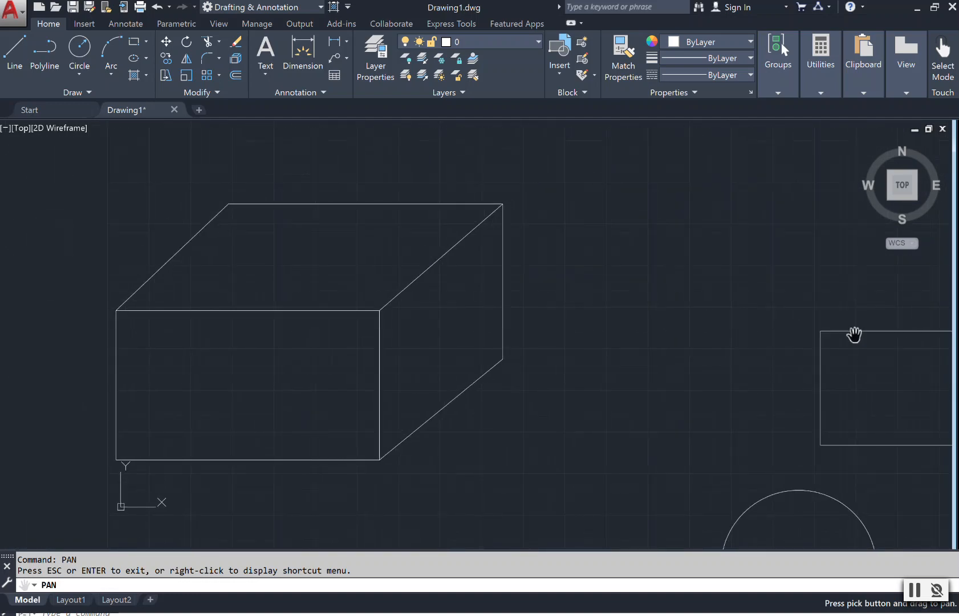
pyautogui.moveTo(860, 330); pyautogui.dragTo(762, 339)
pyautogui.moveTo(750, 341)
pyautogui.mouseDown()
pyautogui.moveTo(705, 349)
pyautogui.moveTo(674, 334)
pyautogui.moveTo(542, 344)
pyautogui.mouseUp()
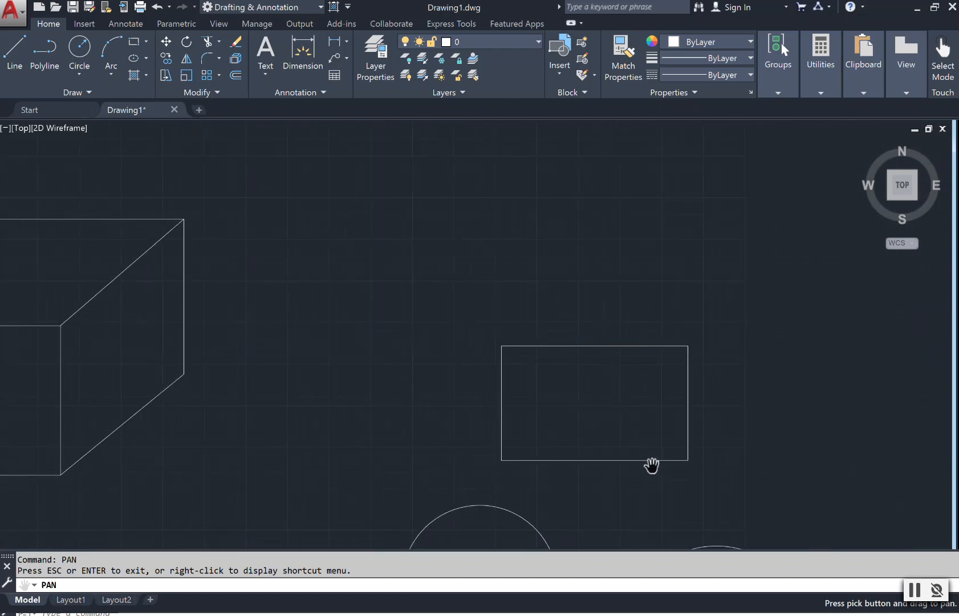
# Step: Pan the view down to the two circles and back up to the box, then exit the PAN command
pyautogui.moveTo(653, 462); pyautogui.dragTo(679, 250)
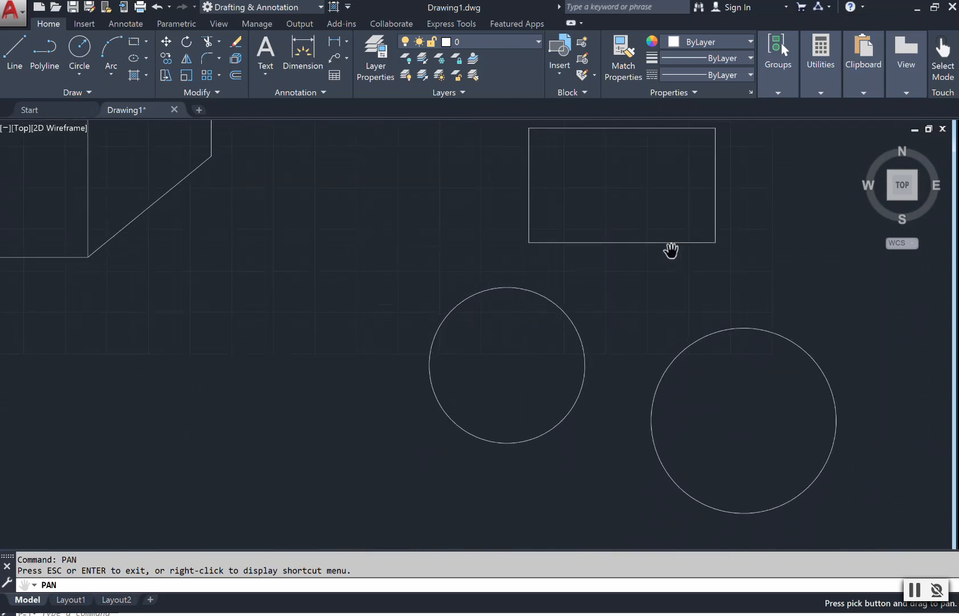
pyautogui.moveTo(347, 328); pyautogui.dragTo(521, 464)
pyautogui.moveTo(445, 296)
pyautogui.mouseDown()
pyautogui.moveTo(489, 398)
pyautogui.moveTo(340, 467)
pyautogui.moveTo(429, 390)
pyautogui.mouseUp()
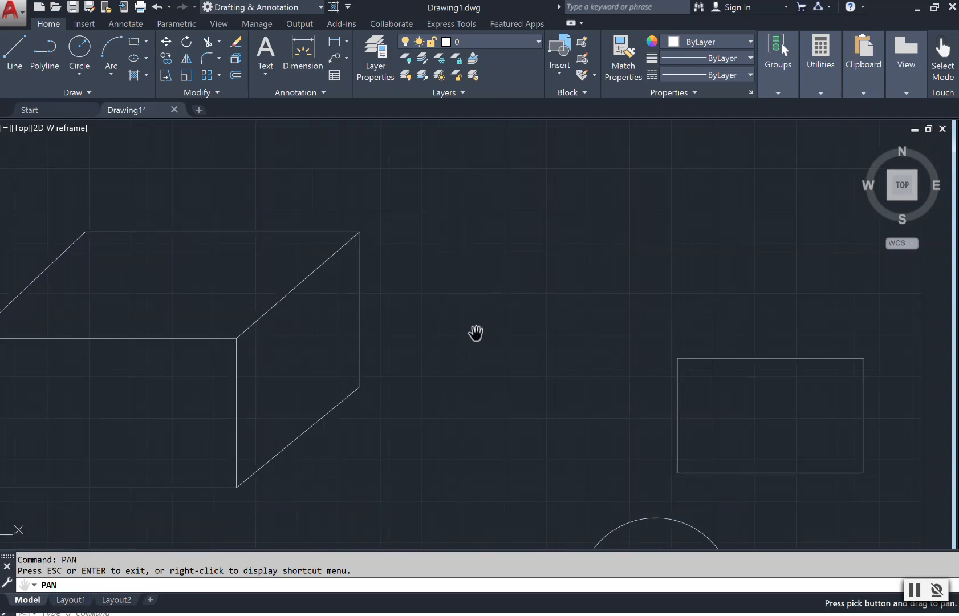
pyautogui.scroll(-4, 476, 333)
pyautogui.scroll(2, 476, 333)
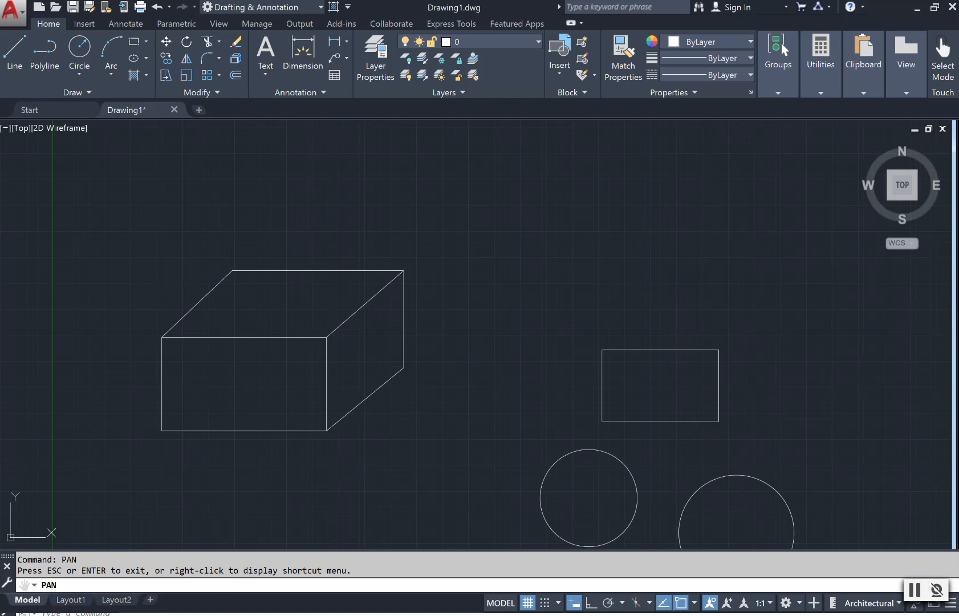
pyautogui.press('Escape')
# Step: Zoom in closely on the upper right corner of the box's front face, then display the whole drawing with ZOOM All
pyautogui.scroll(5, 335, 322)
pyautogui.scroll(2, 342, 363)
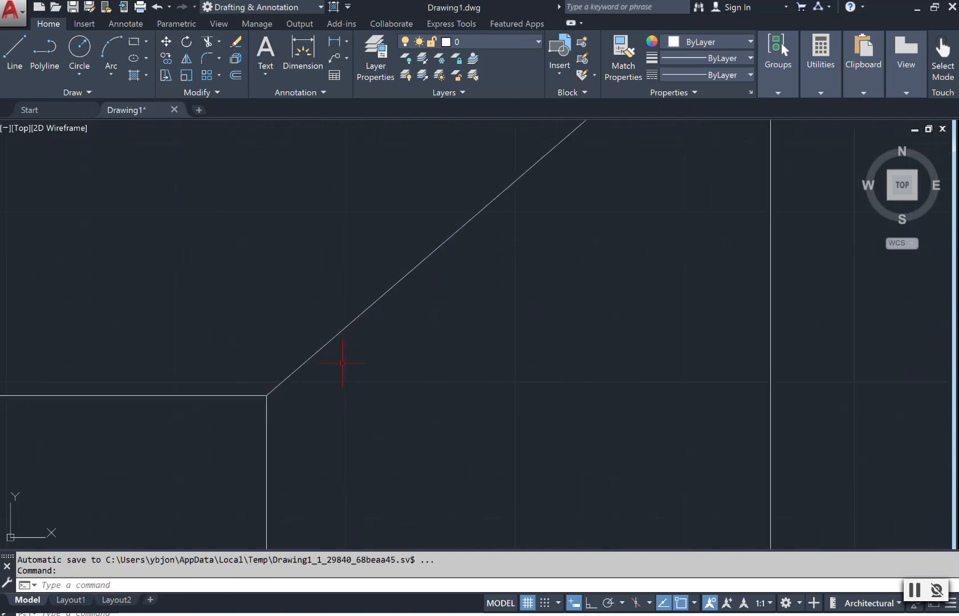
pyautogui.scroll(2, 342, 362)
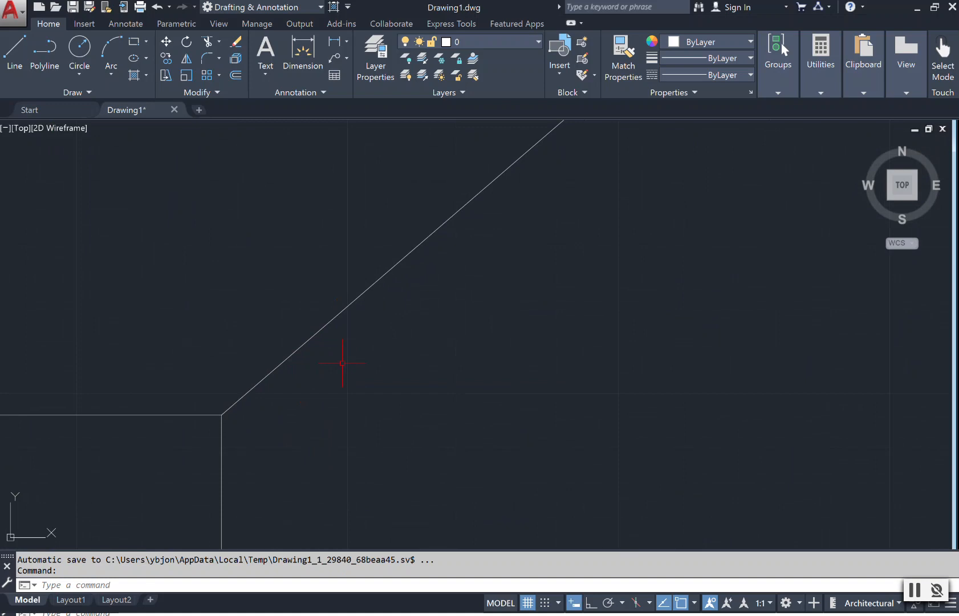
pyautogui.write('z')
pyautogui.press('Return')
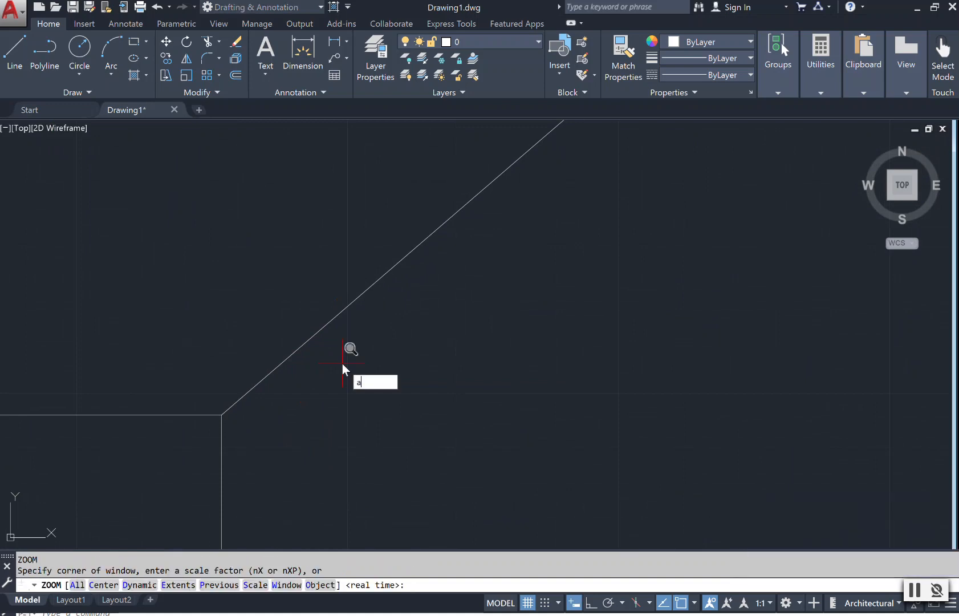
pyautogui.write('a')
pyautogui.press('Return')
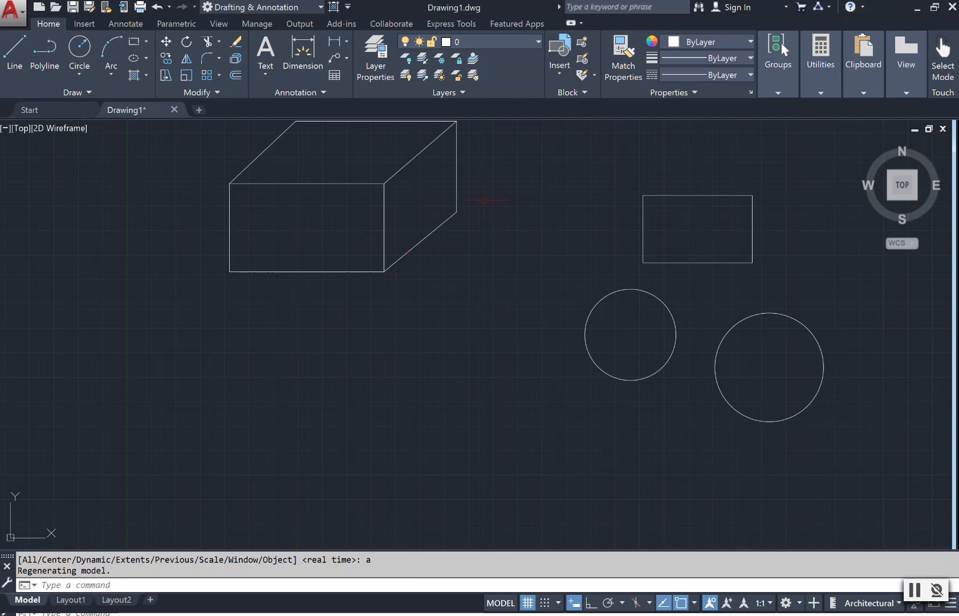
# Step: Move the view out and away from the objects, then bring the complete drawing back with ZOOM All
pyautogui.scroll(-10, 485, 200)
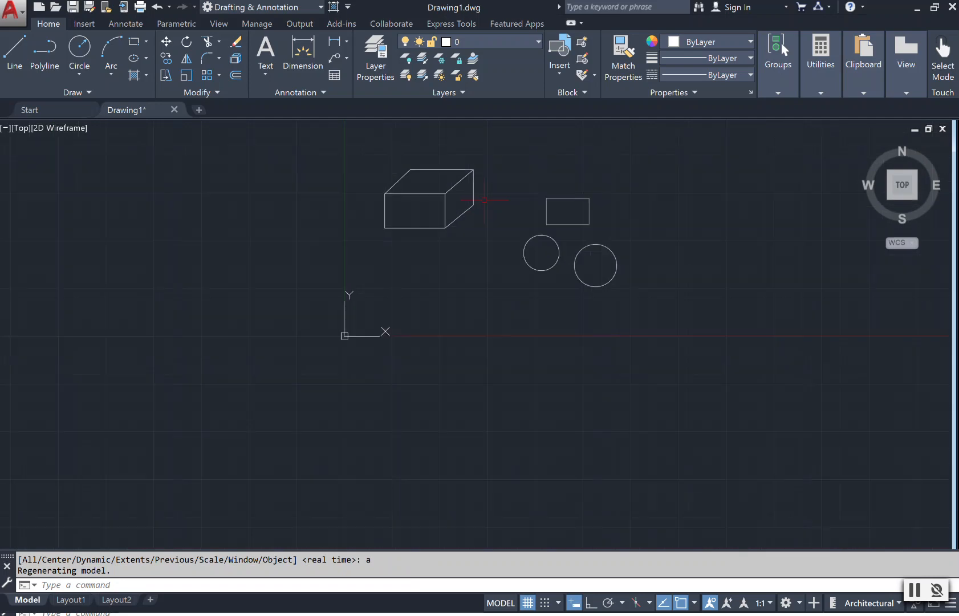
pyautogui.scroll(-4, 502, 203)
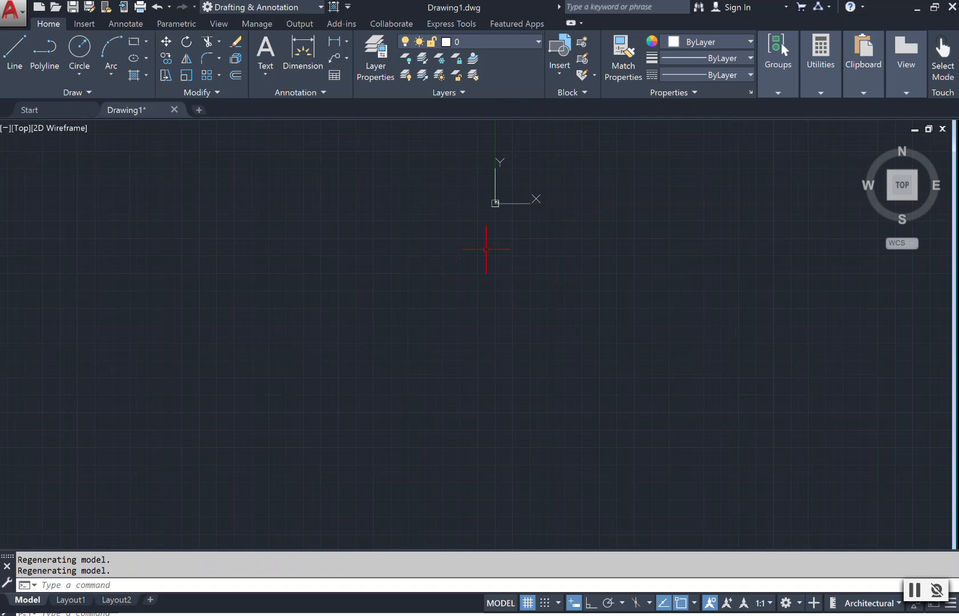
pyautogui.write('z')
pyautogui.press('Return')
pyautogui.write('e')
pyautogui.press('Return')
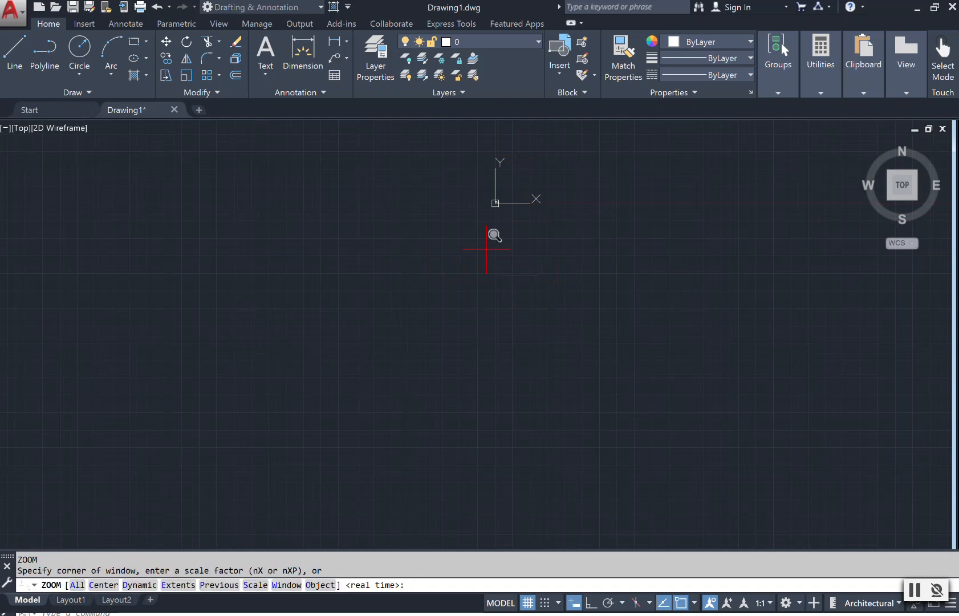
pyautogui.write('a')
pyautogui.press('Return')
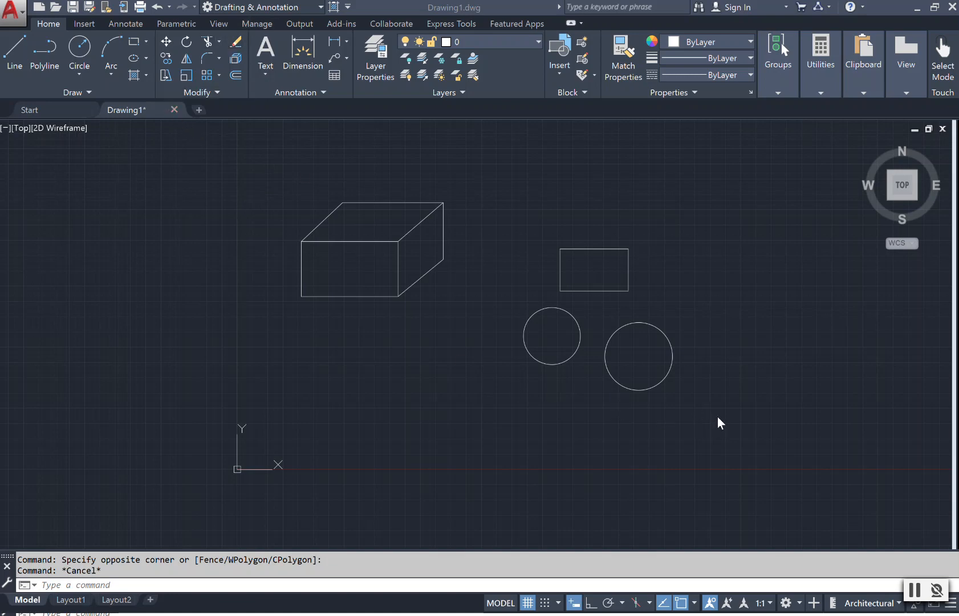
# Step: Select the box, the rectangle and both circles with one crossing window and erase them
pyautogui.click(743, 438)
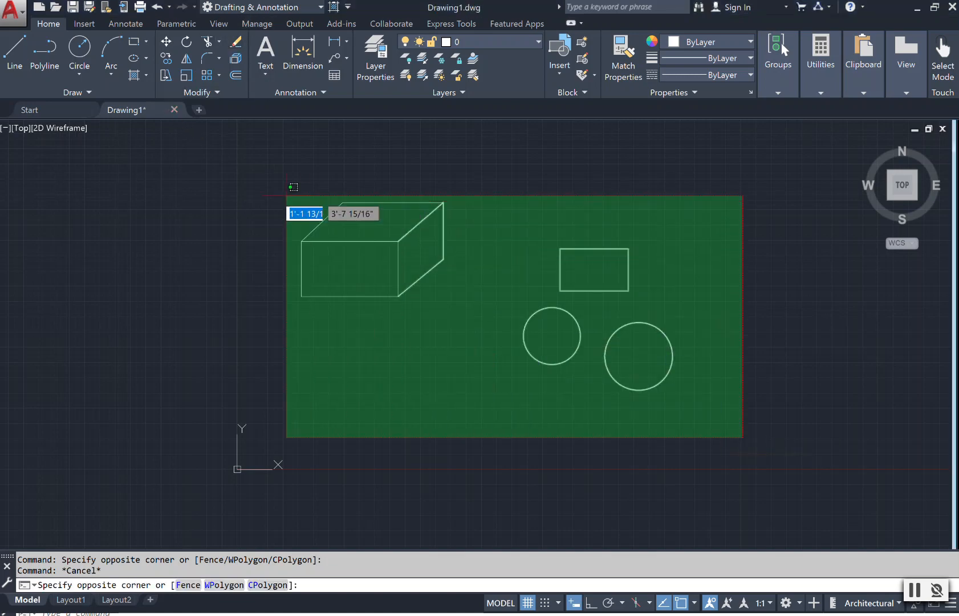
pyautogui.click(271, 168)
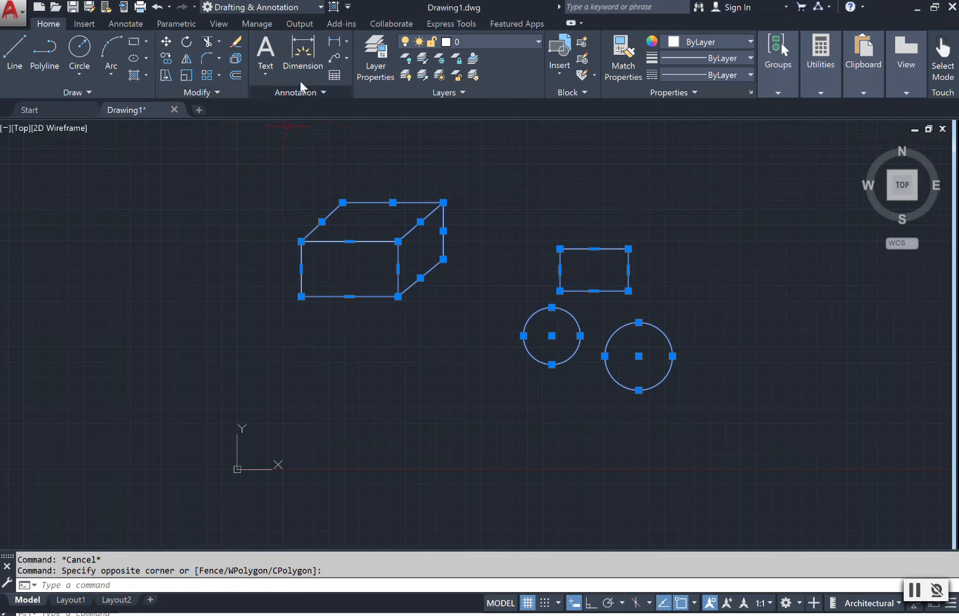
pyautogui.click(235, 42)
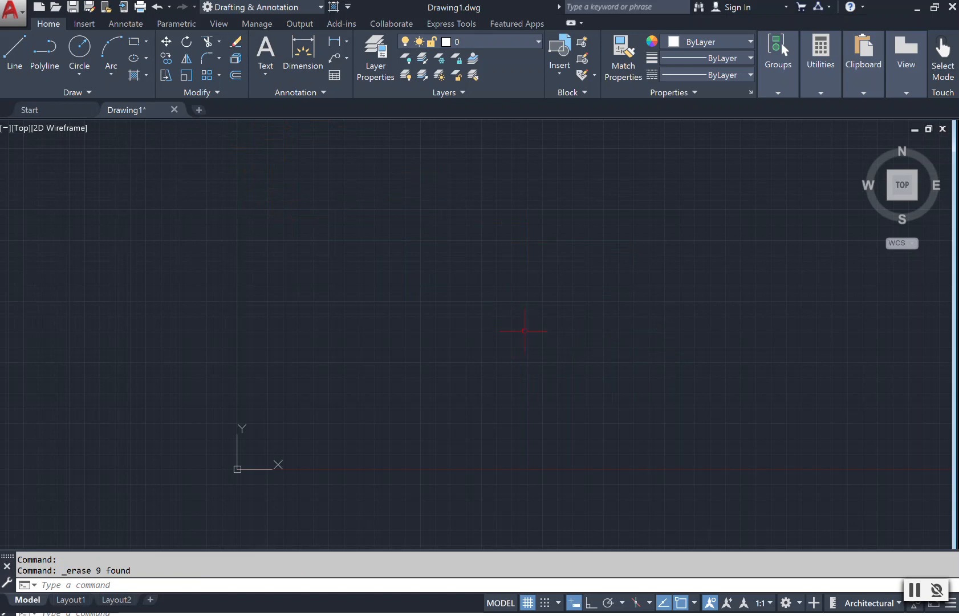
pyautogui.write('PAN')
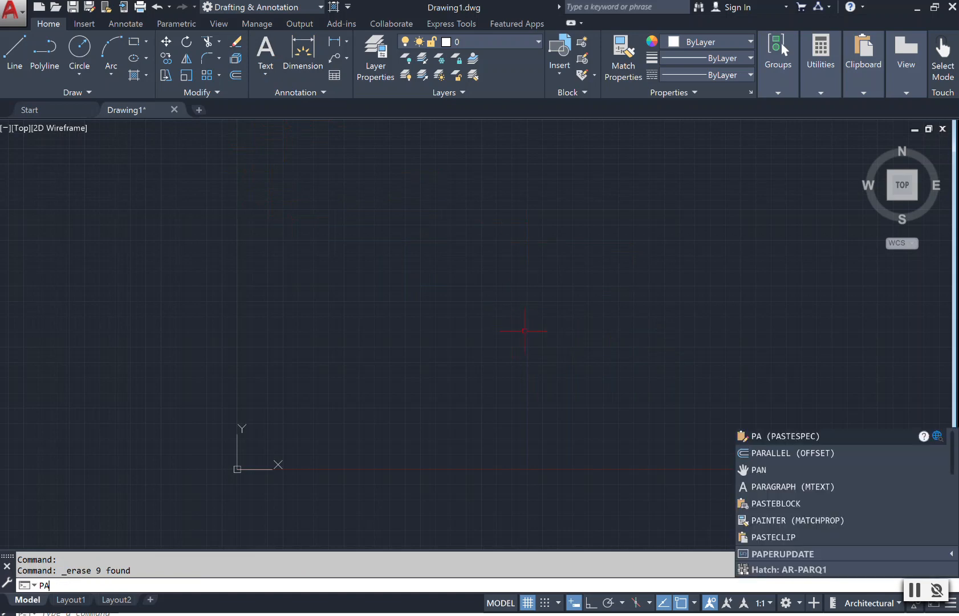
pyautogui.press('BackSpace')
pyautogui.press('BackSpace')
pyautogui.press('BackSpace')
# Step: Draw six stacked horizontal construction lines above the origin using the XLINE command's Hor option
pyautogui.click(54, 97)
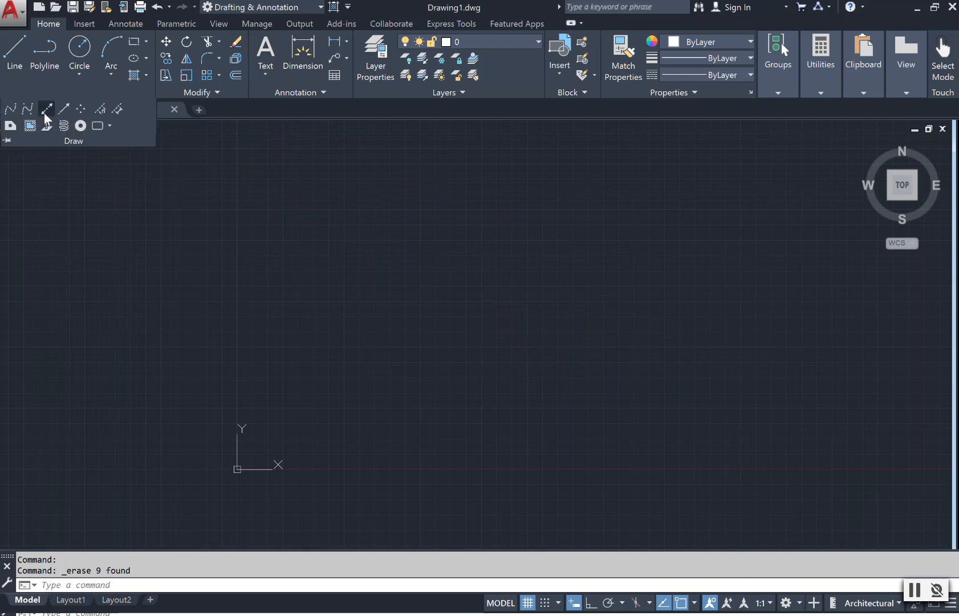
pyautogui.click(46, 111)
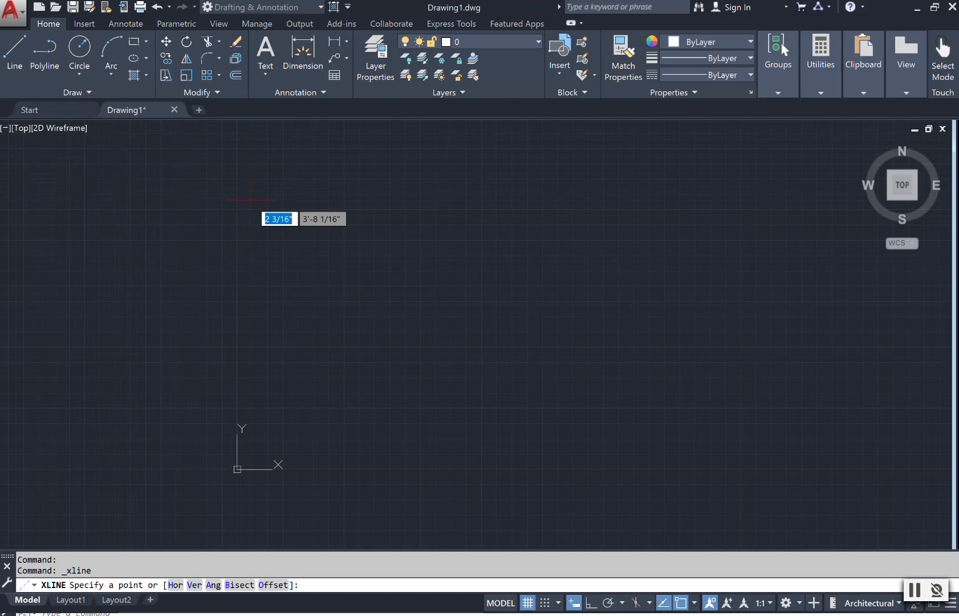
pyautogui.write('h')
pyautogui.press('Return')
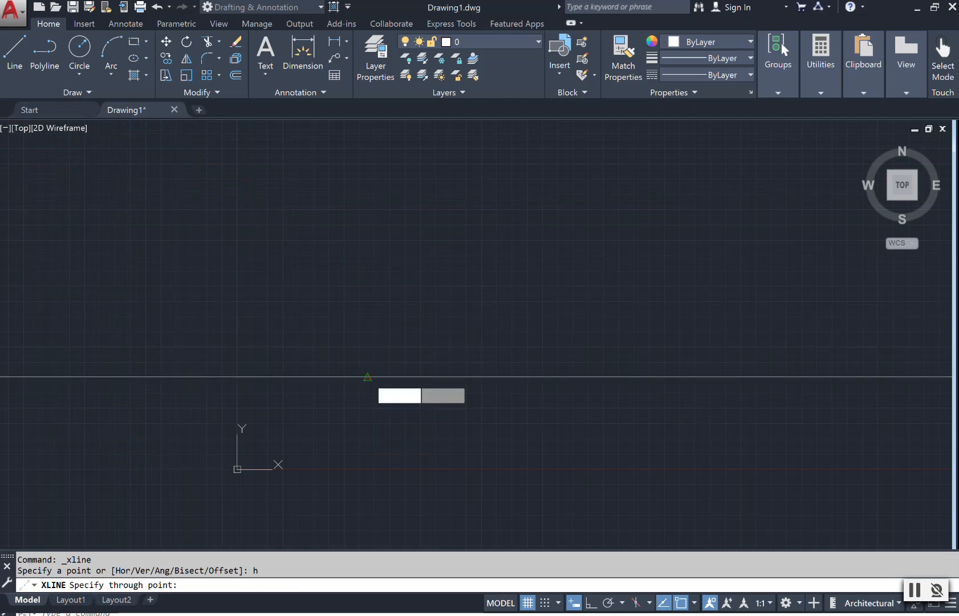
pyautogui.click(368, 377)
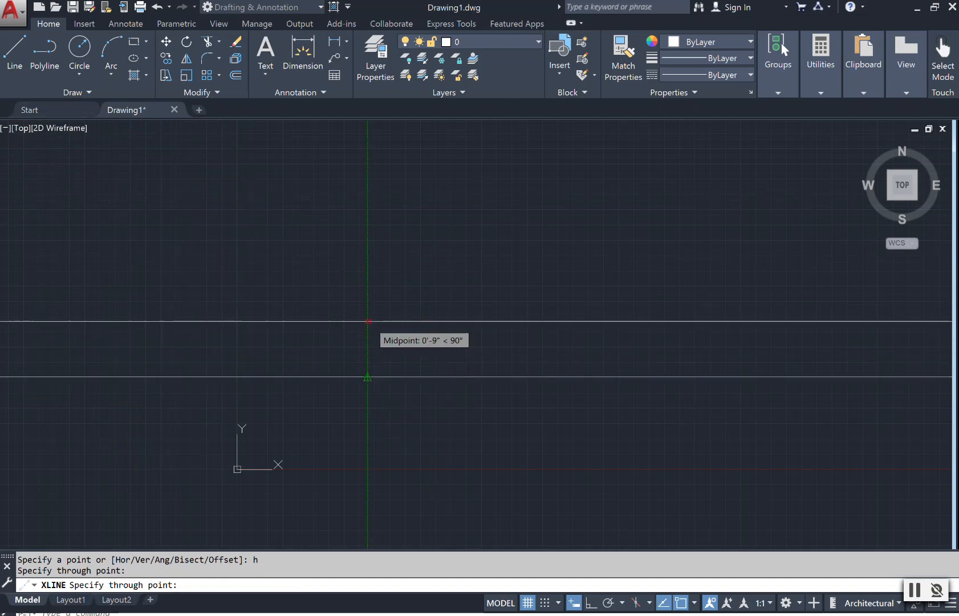
pyautogui.click(368, 345)
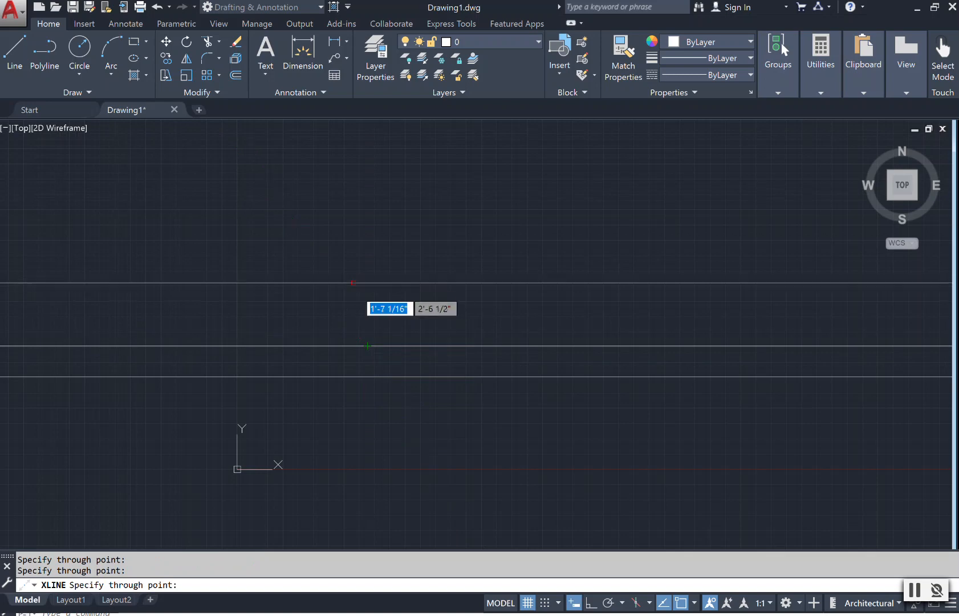
pyautogui.click(368, 319)
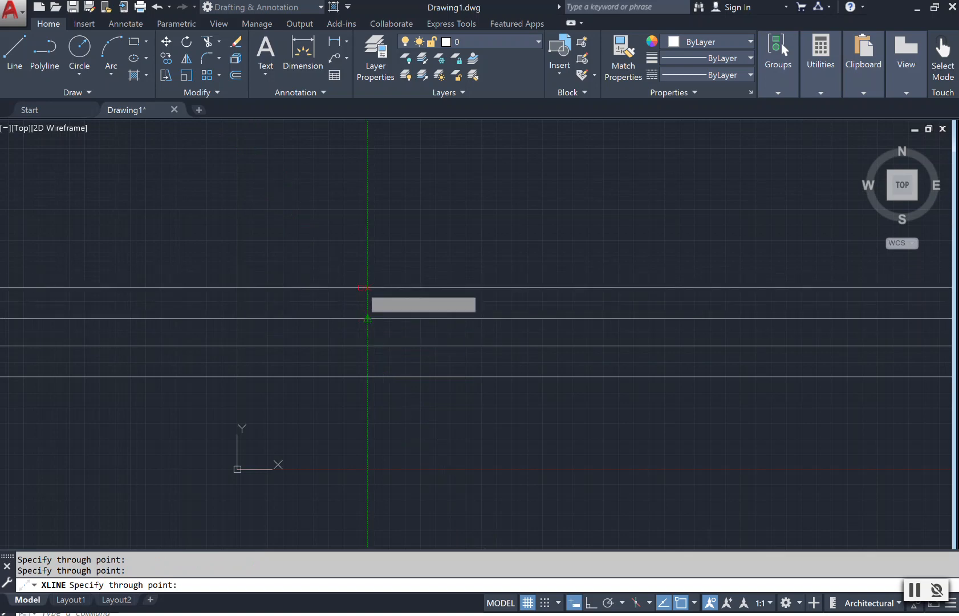
pyautogui.click(371, 282)
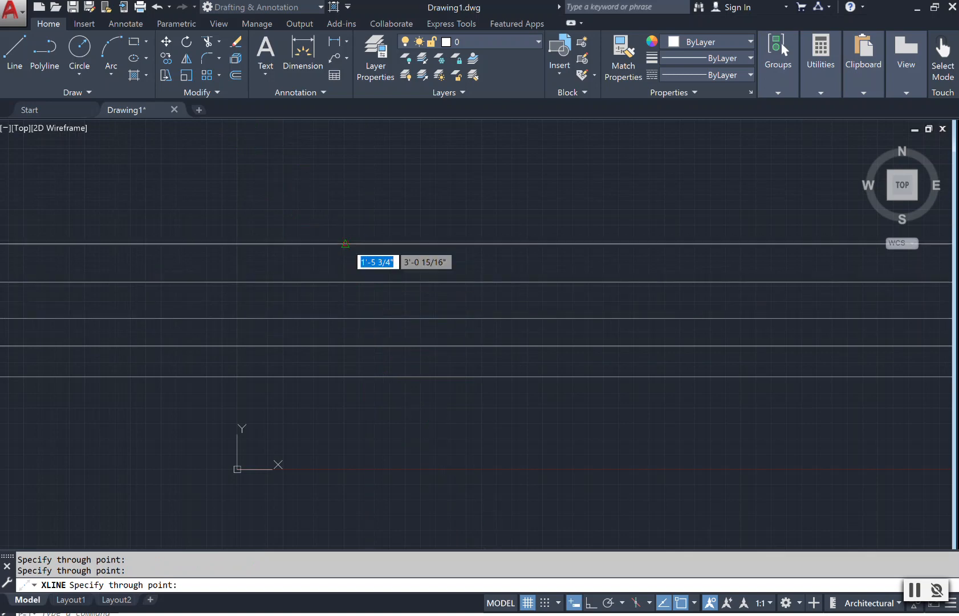
pyautogui.click(345, 243)
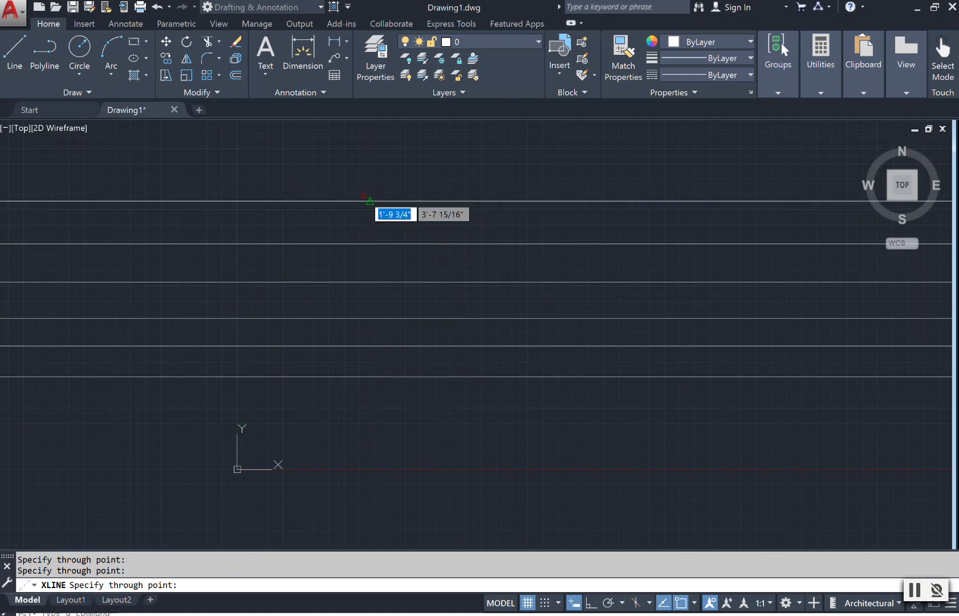
pyautogui.click(364, 196)
pyautogui.press('Escape')
# Step: Draw six vertical construction lines crossing the horizontal ones to the right of the origin, using XLINE's Ver option
pyautogui.scroll(-10, 426, 229)
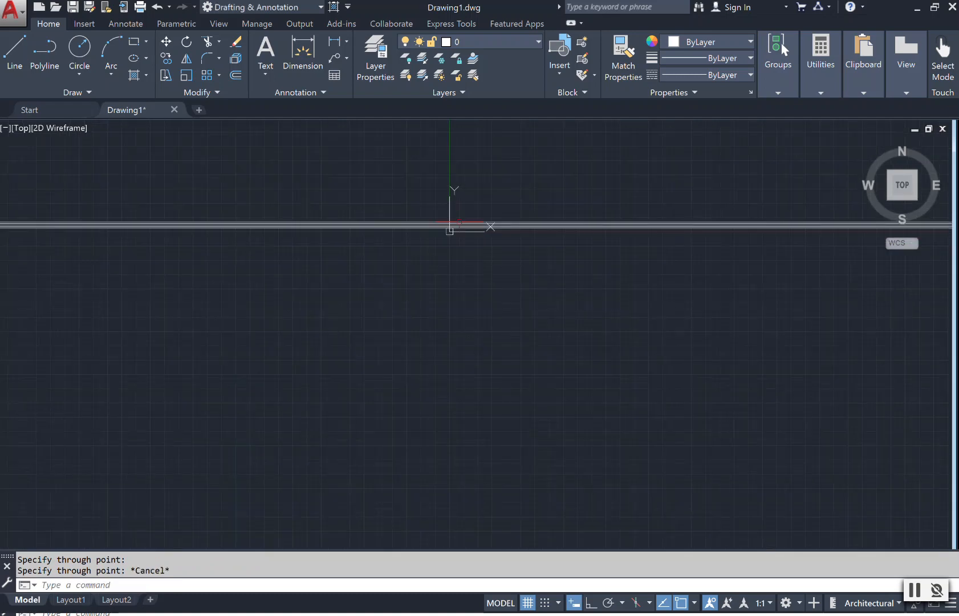
pyautogui.scroll(5, 501, 222)
pyautogui.scroll(4, 407, 188)
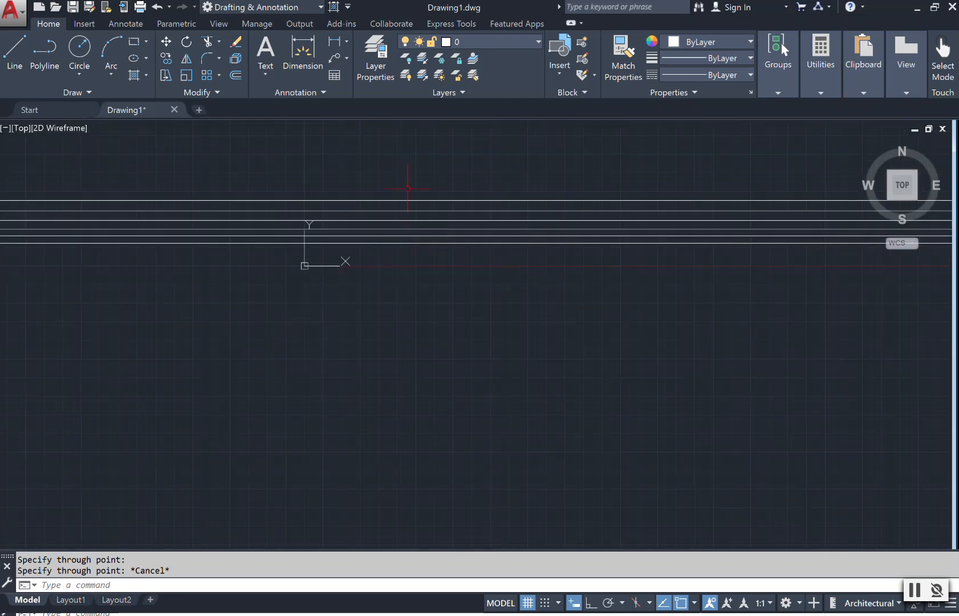
pyautogui.scroll(2, 407, 188)
pyautogui.scroll(2, 437, 204)
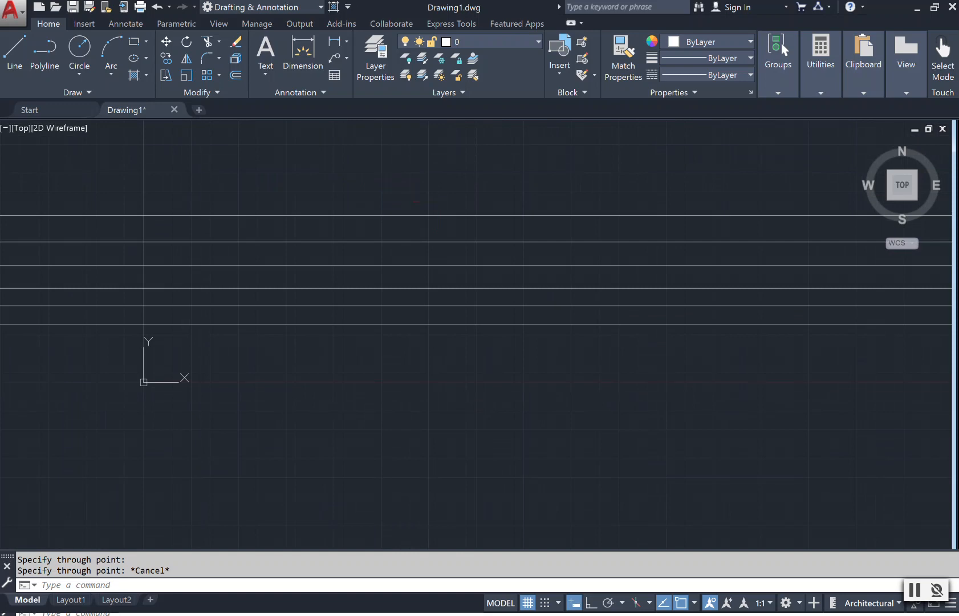
pyautogui.press('Return')
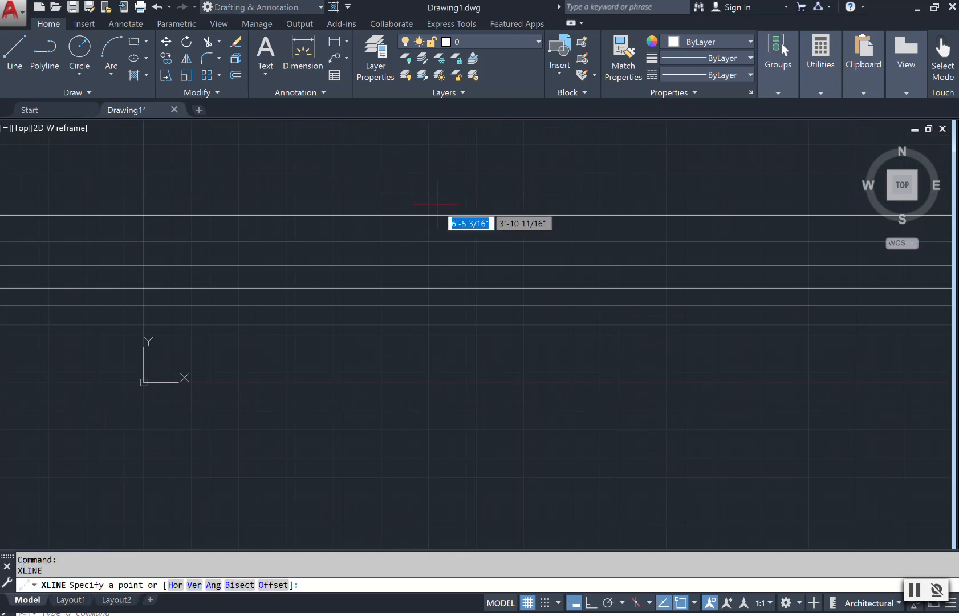
pyautogui.write('v')
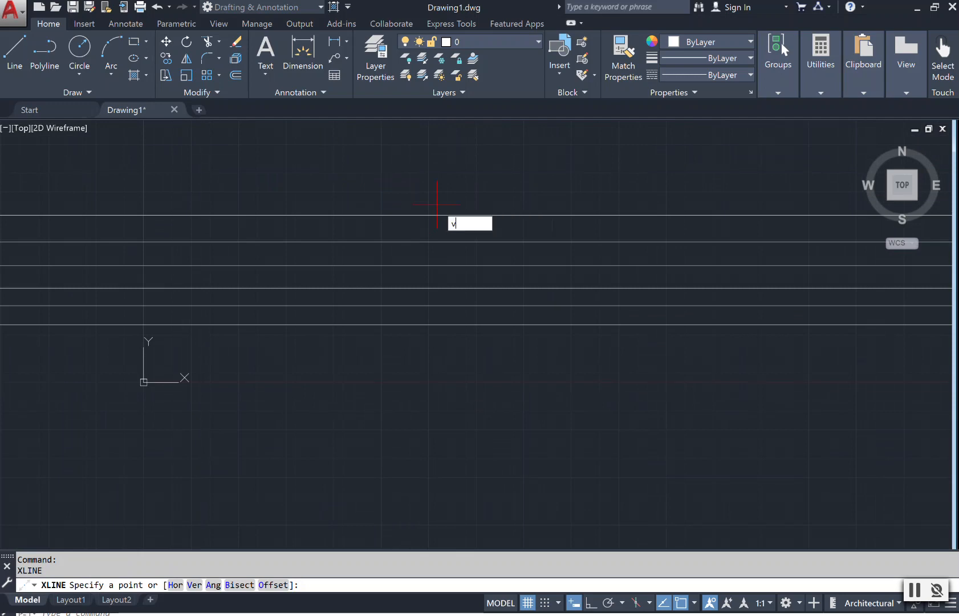
pyautogui.press('Return')
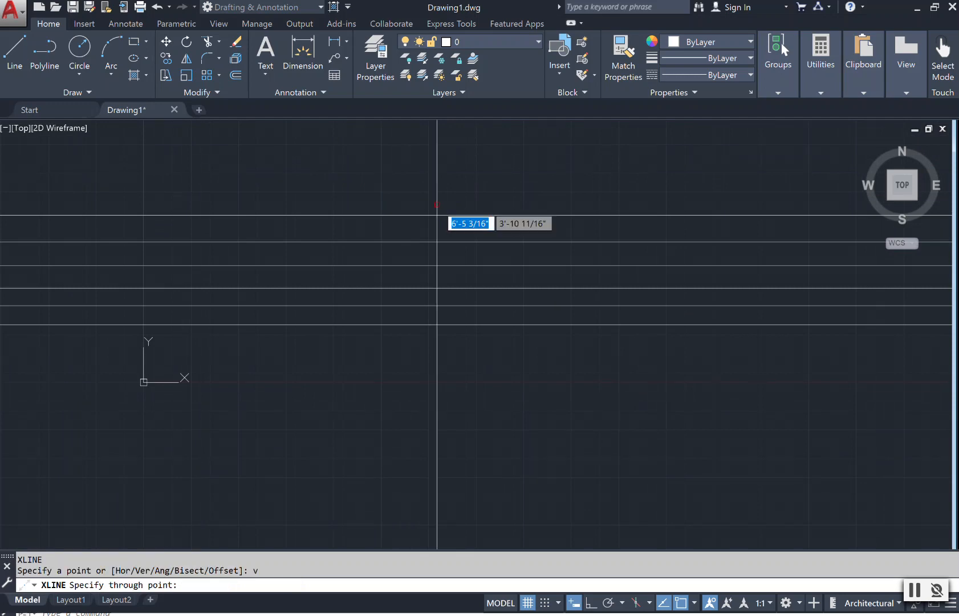
pyautogui.click(437, 204)
pyautogui.click(483, 205)
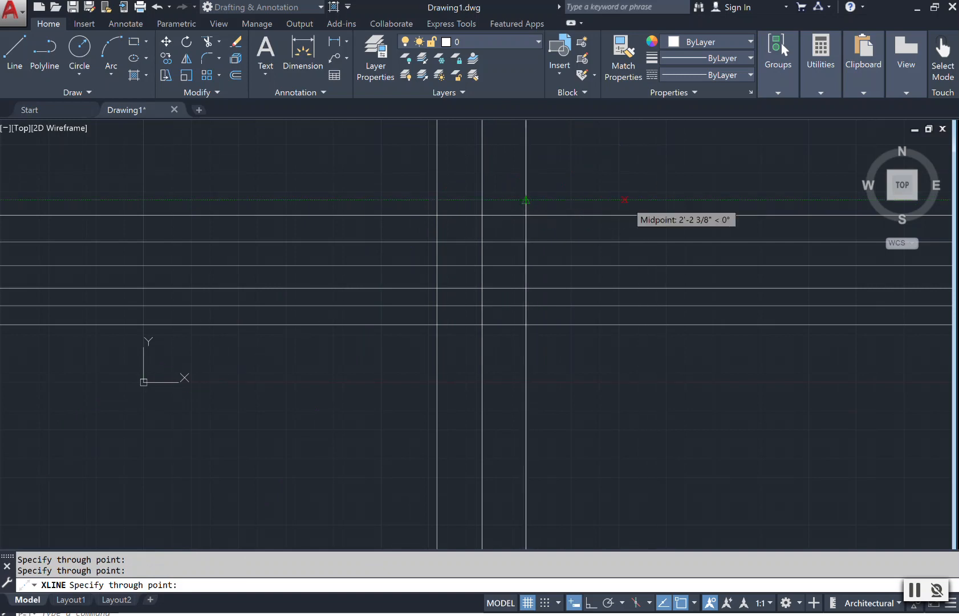
pyautogui.click(526, 200)
pyautogui.click(570, 201)
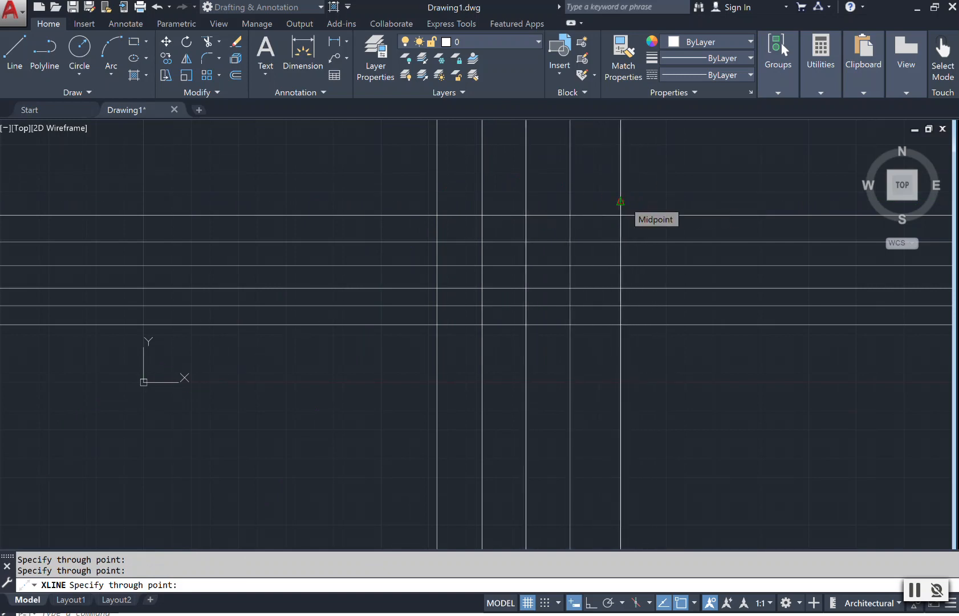
pyautogui.click(621, 201)
pyautogui.press('Escape')
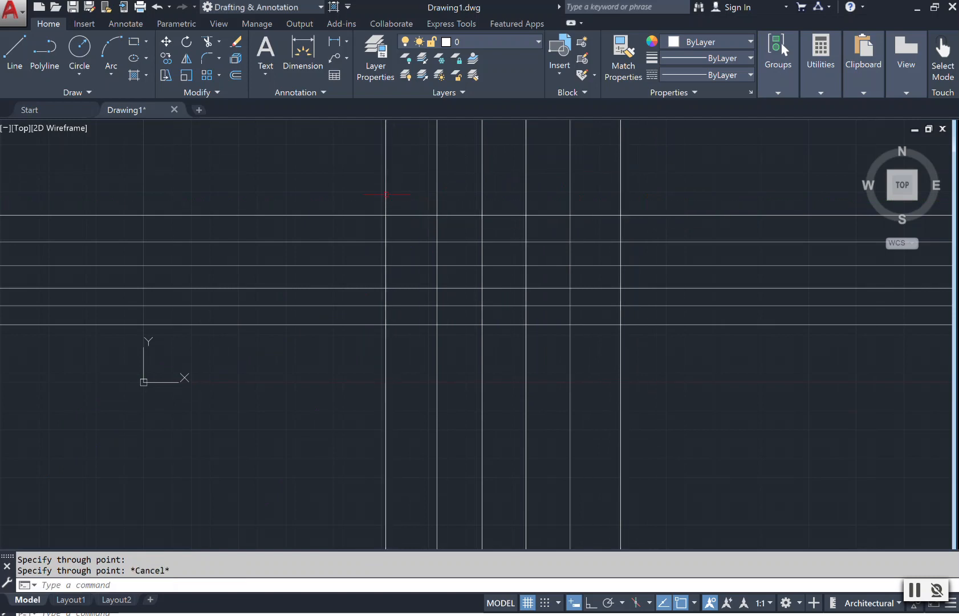
pyautogui.scroll(-10, 671, 226)
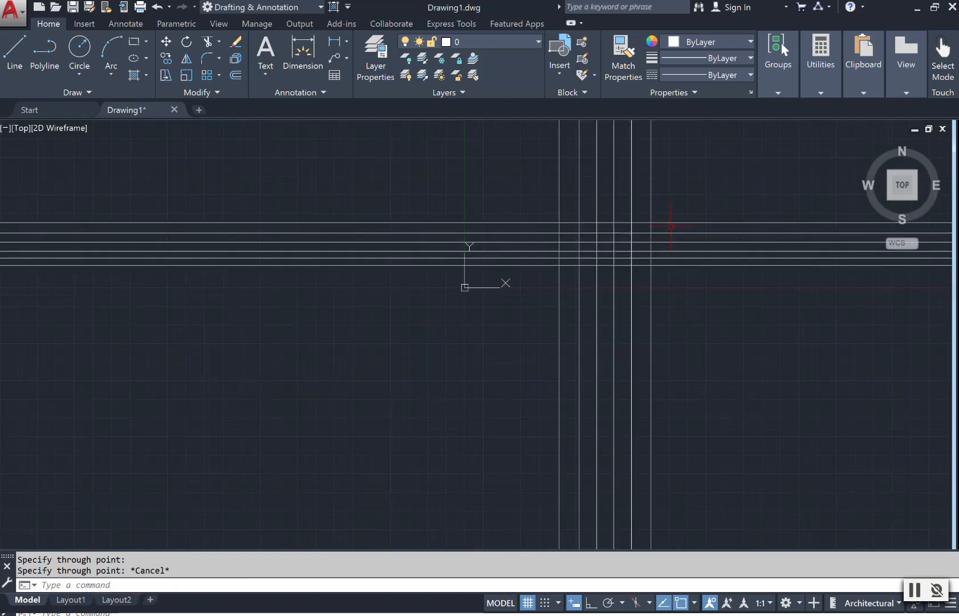
pyautogui.scroll(2, 794, 146)
pyautogui.scroll(-4, 791, 145)
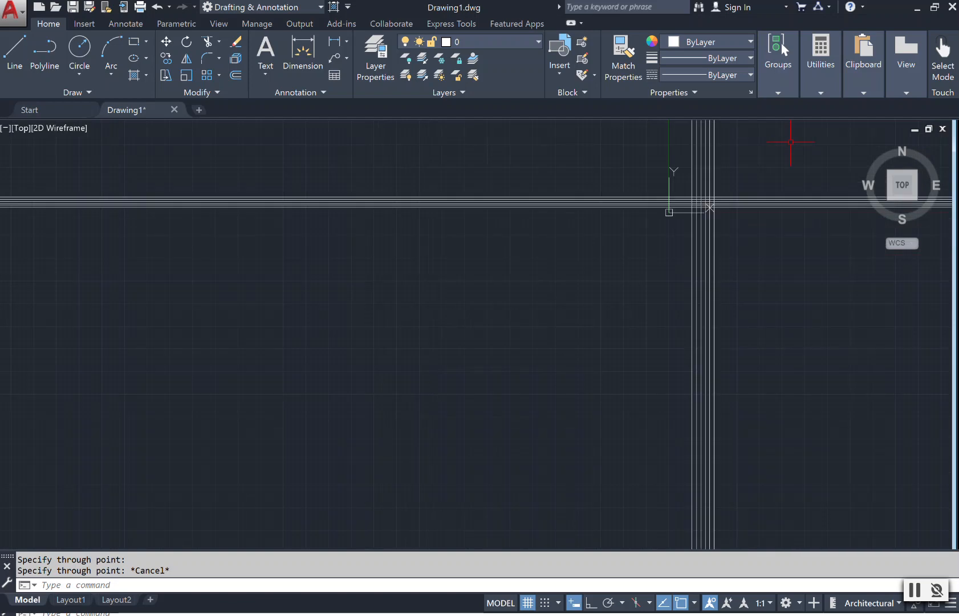
pyautogui.scroll(4, 791, 145)
pyautogui.scroll(4, 791, 145)
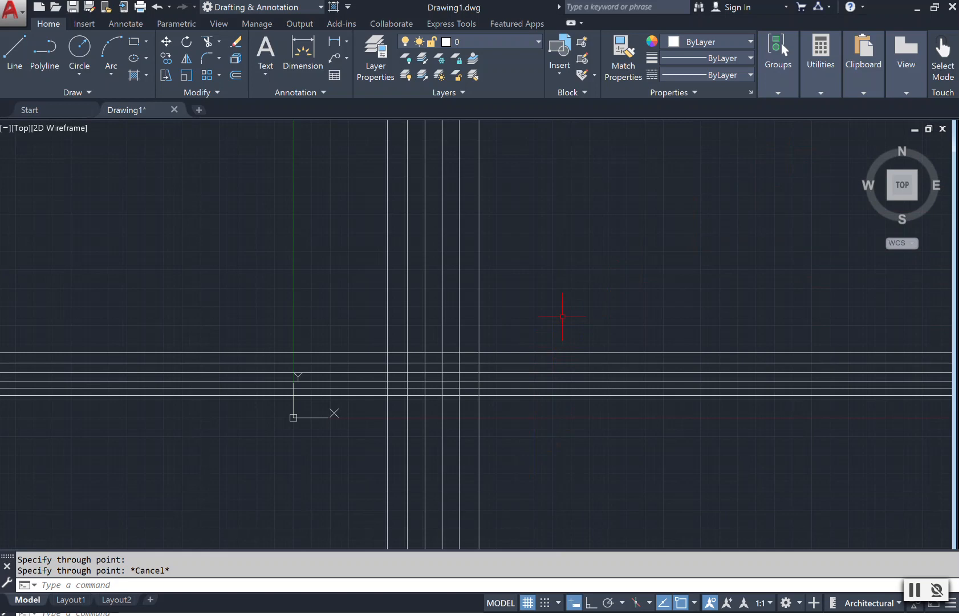
# Step: Select all the horizontal and vertical construction lines with one crossing window, and release the selection
pyautogui.press('Escape')
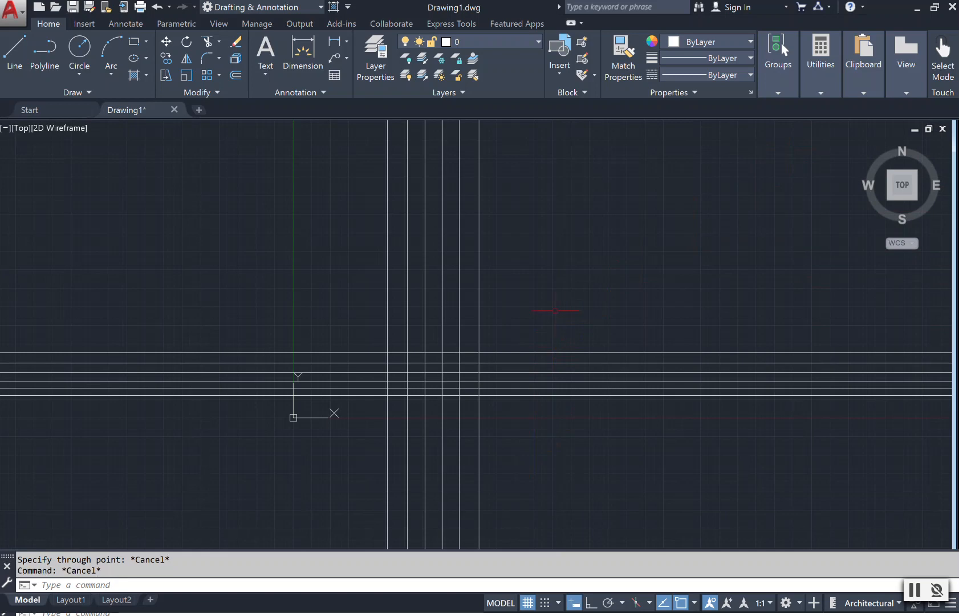
pyautogui.click(637, 441)
pyautogui.click(326, 292)
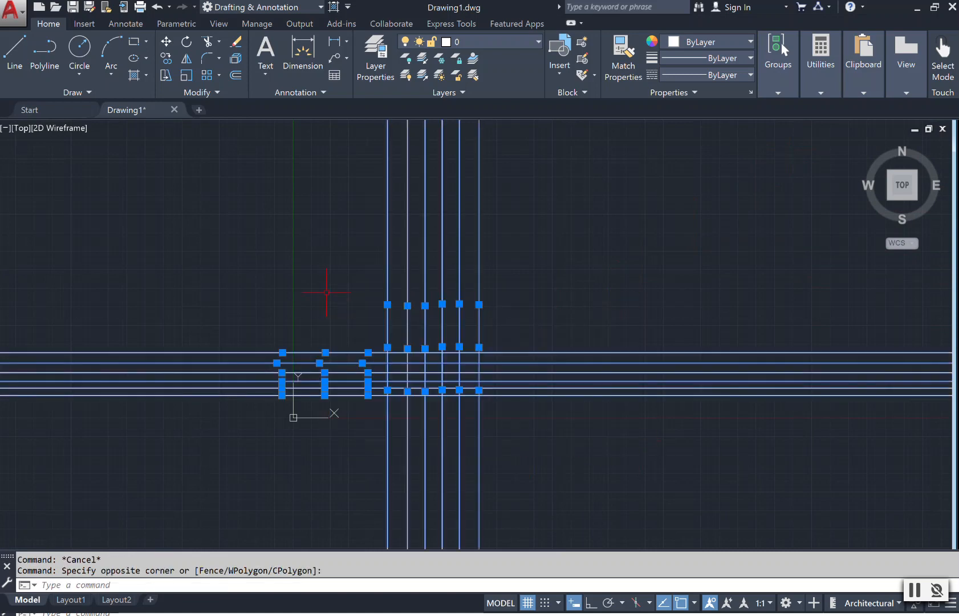
pyautogui.press('Escape')
# Step: Try to select the crossing construction lines by enclosing their intersections with left-to-right selection windows and a window lasso
pyautogui.click(327, 292)
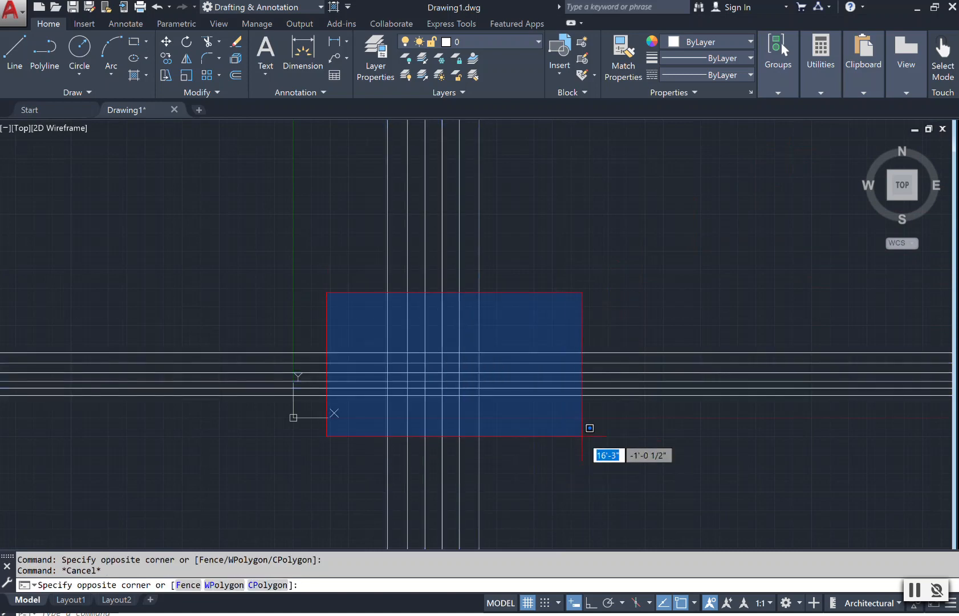
pyautogui.click(583, 436)
pyautogui.moveTo(326, 285)
pyautogui.mouseDown()
pyautogui.moveTo(422, 427)
pyautogui.moveTo(546, 444)
pyautogui.moveTo(514, 454)
pyautogui.mouseUp()
pyautogui.click(275, 486)
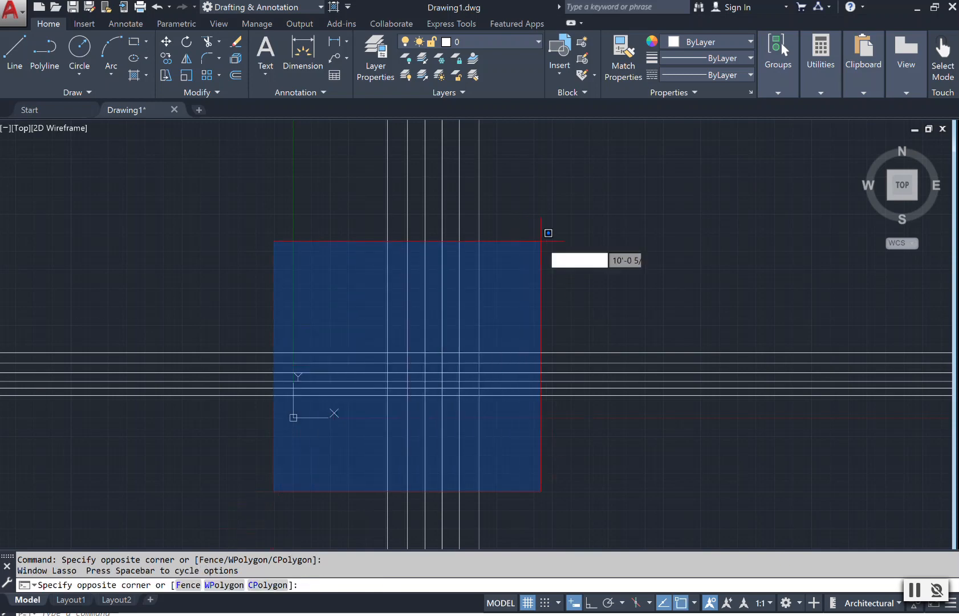
pyautogui.click(546, 233)
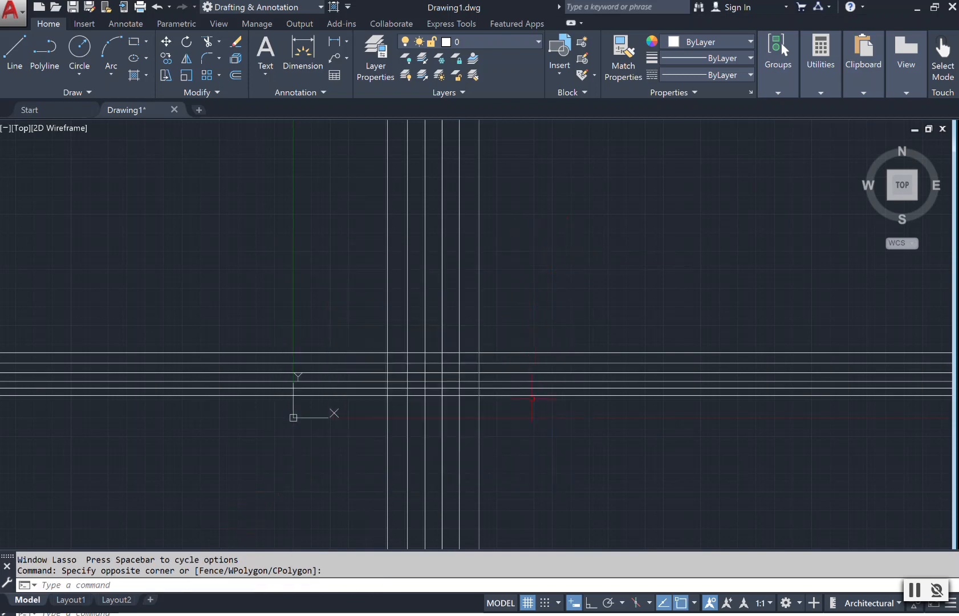
# Step: Try to select only the vertical construction lines with a left-to-right window lasso above the horizontal ones
pyautogui.scroll(2, 547, 369)
pyautogui.scroll(4, 311, 301)
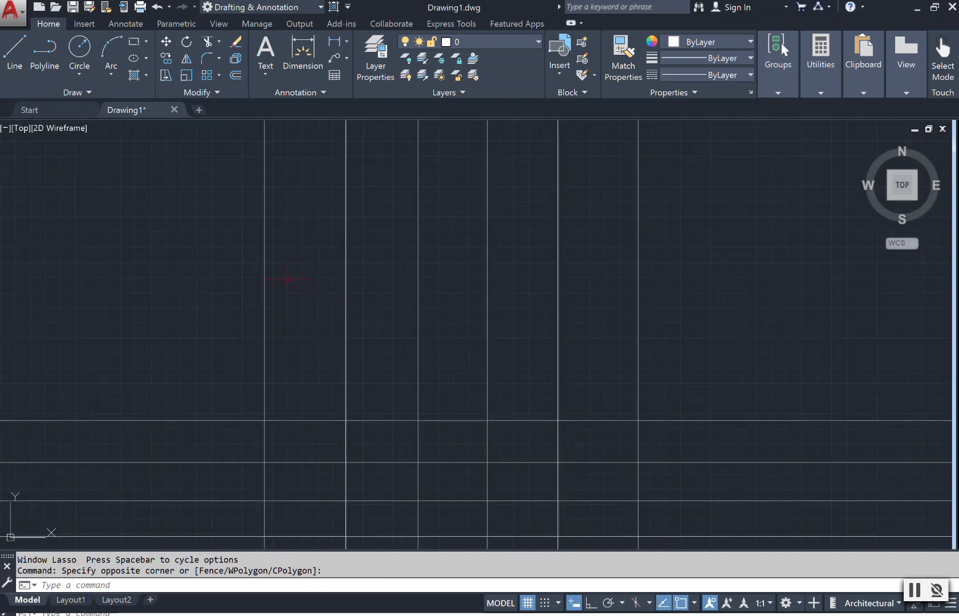
pyautogui.moveTo(263, 278)
pyautogui.mouseDown()
pyautogui.moveTo(702, 283)
pyautogui.moveTo(682, 293)
pyautogui.mouseUp()
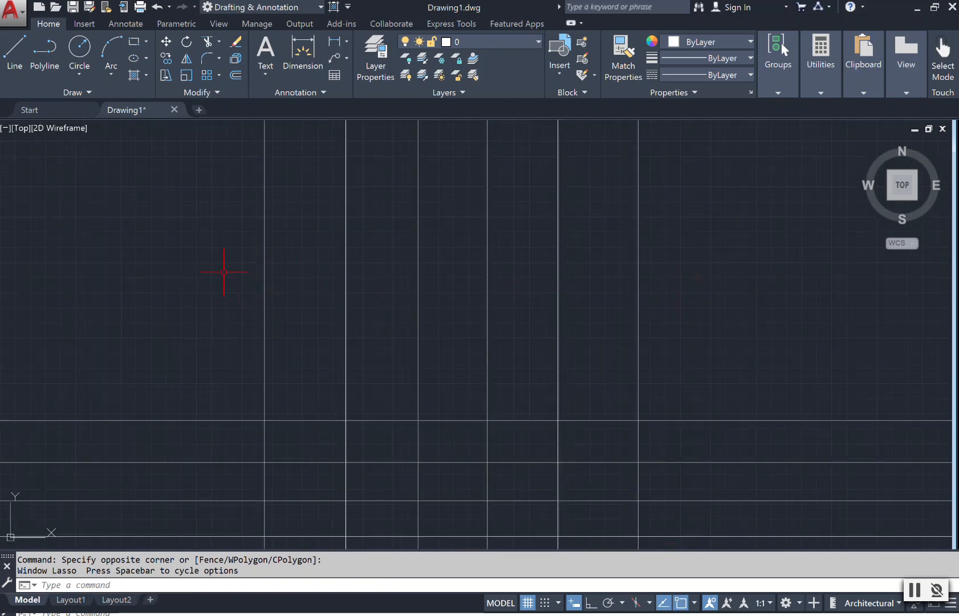
pyautogui.press('Escape')
pyautogui.press('Escape')
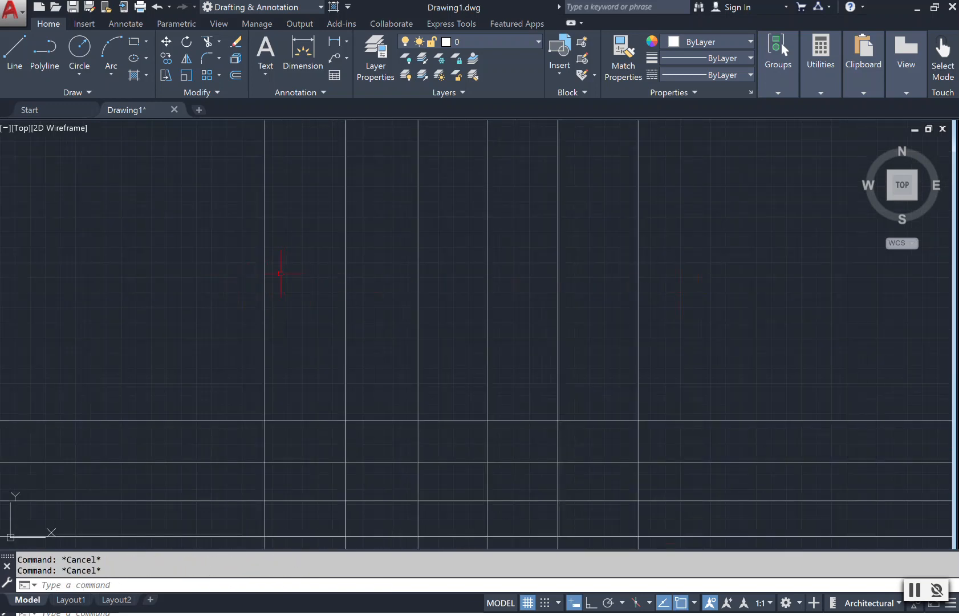
# Step: Erase the six vertical construction lines using a crossing lasso, and the six horizontal ones using a crossing window
pyautogui.moveTo(266, 287)
pyautogui.mouseDown()
pyautogui.moveTo(625, 295)
pyautogui.moveTo(666, 336)
pyautogui.moveTo(236, 253)
pyautogui.mouseUp()
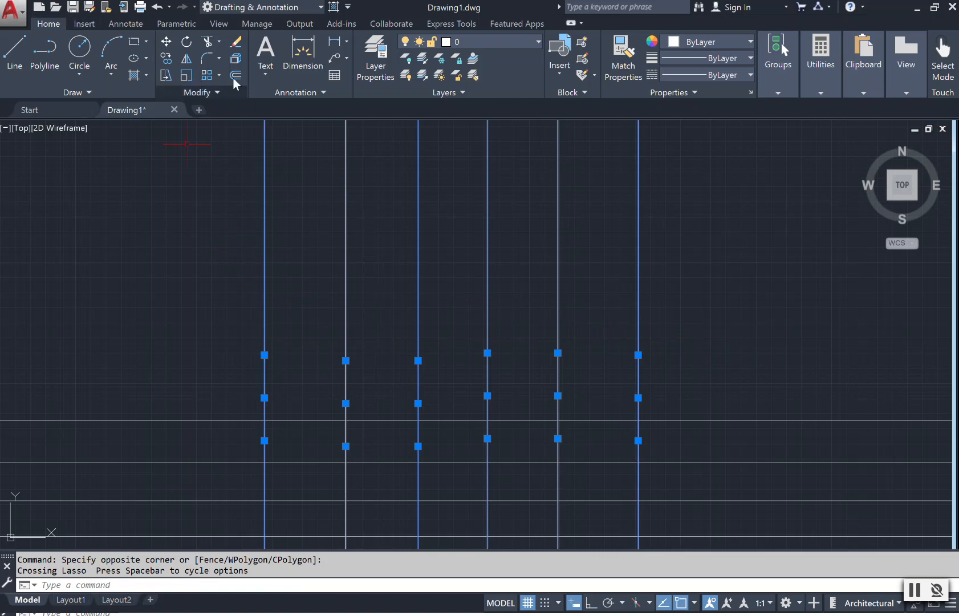
pyautogui.click(235, 41)
pyautogui.scroll(-5, 342, 348)
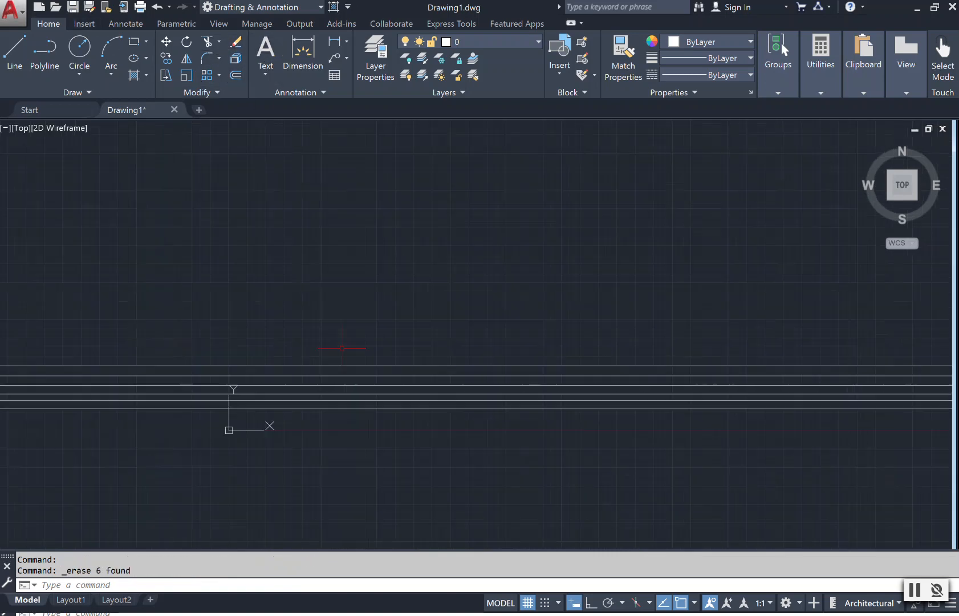
pyautogui.click(463, 464)
pyautogui.click(364, 328)
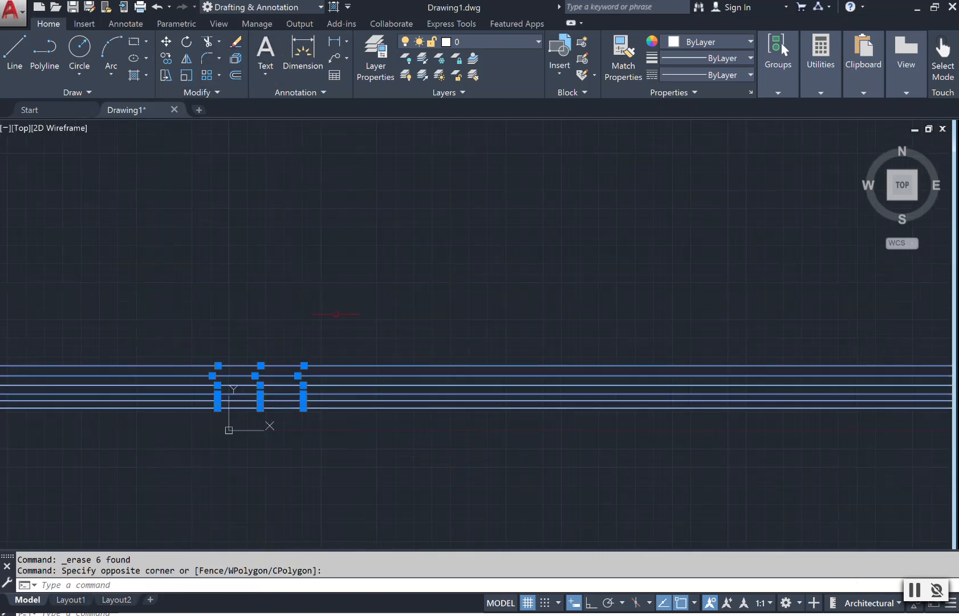
pyautogui.click(232, 44)
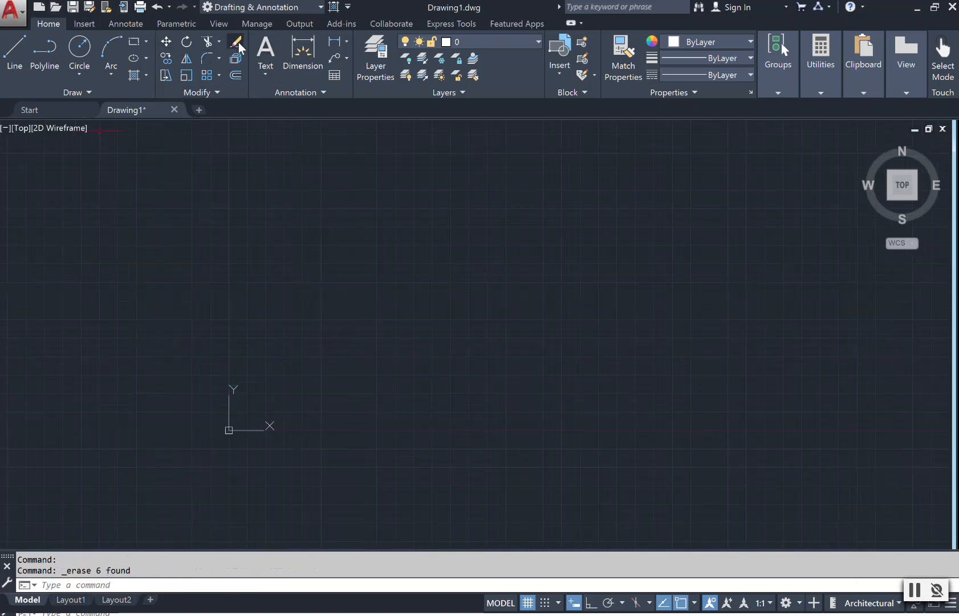
# Step: Draw a single vertical construction line to the right of the origin with XLINE's Ver option
pyautogui.click(77, 92)
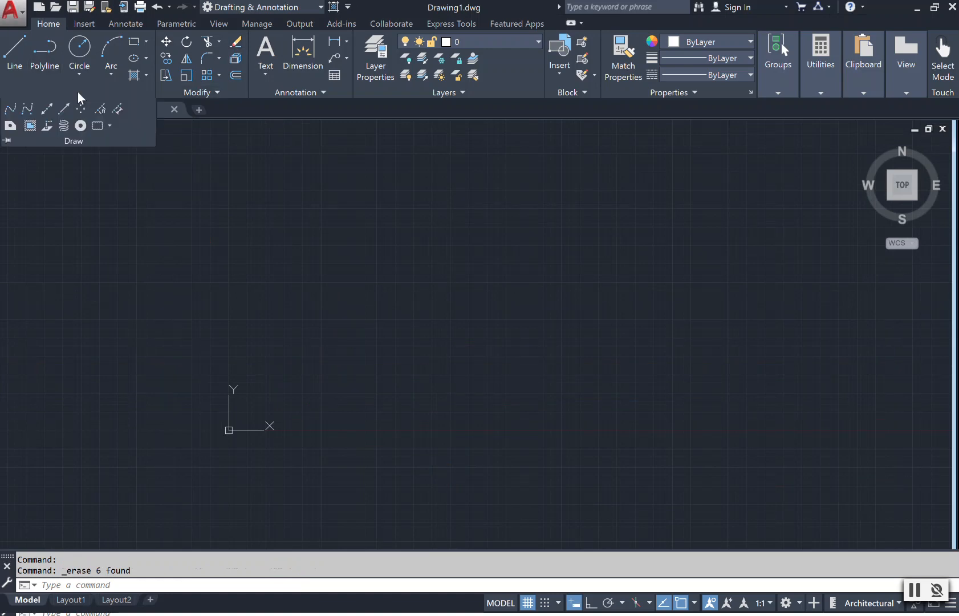
pyautogui.click(47, 109)
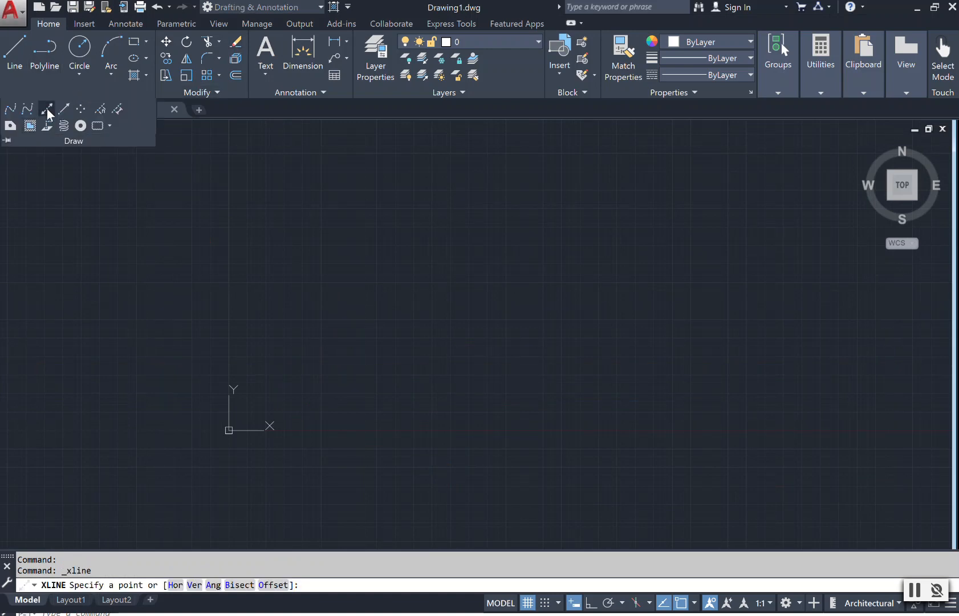
pyautogui.write('v')
pyautogui.press('Return')
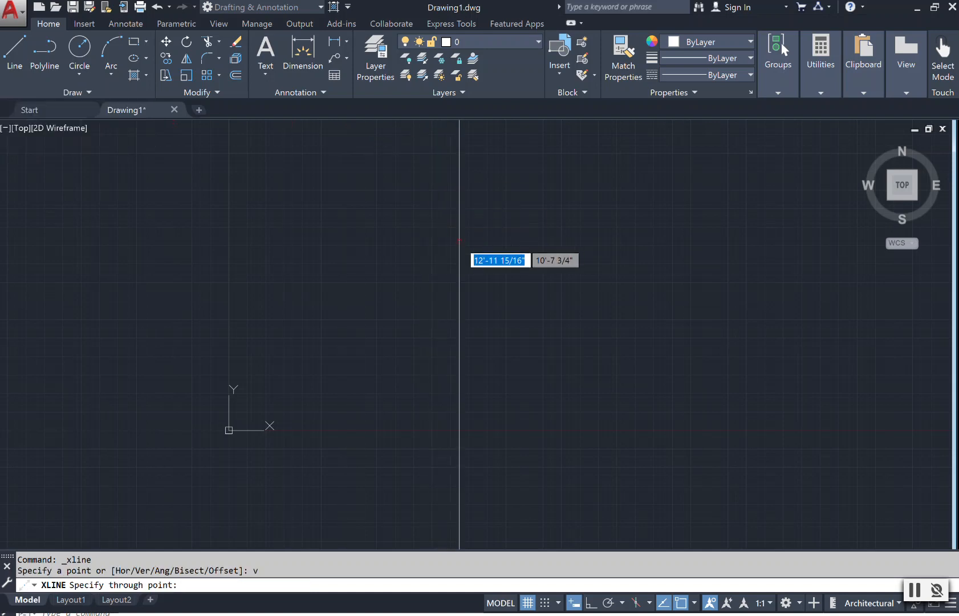
pyautogui.click(432, 280)
pyautogui.press('Escape')
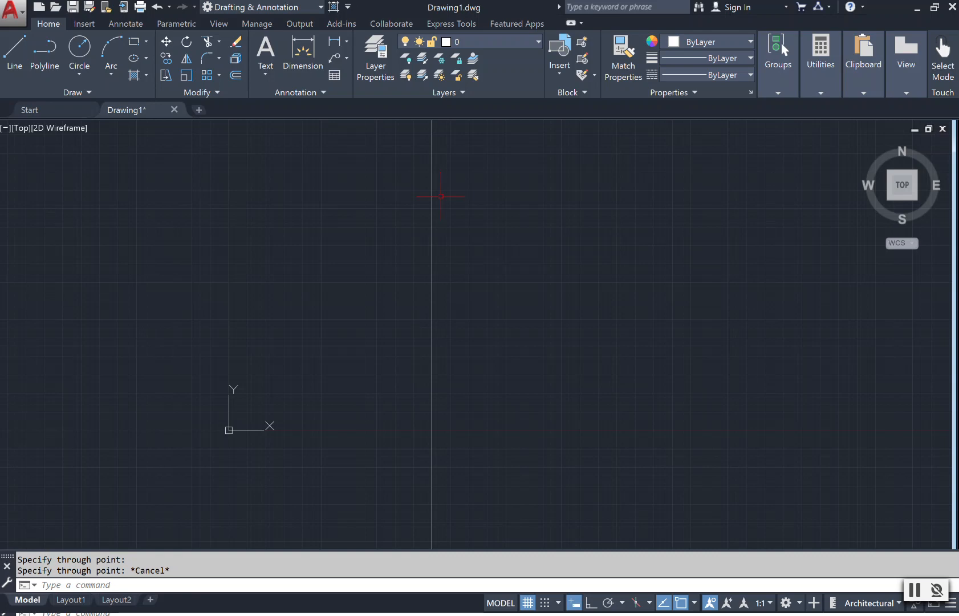
# Step: Offset the vertical construction line 5' to its left with the OFFSET command
pyautogui.click(240, 73)
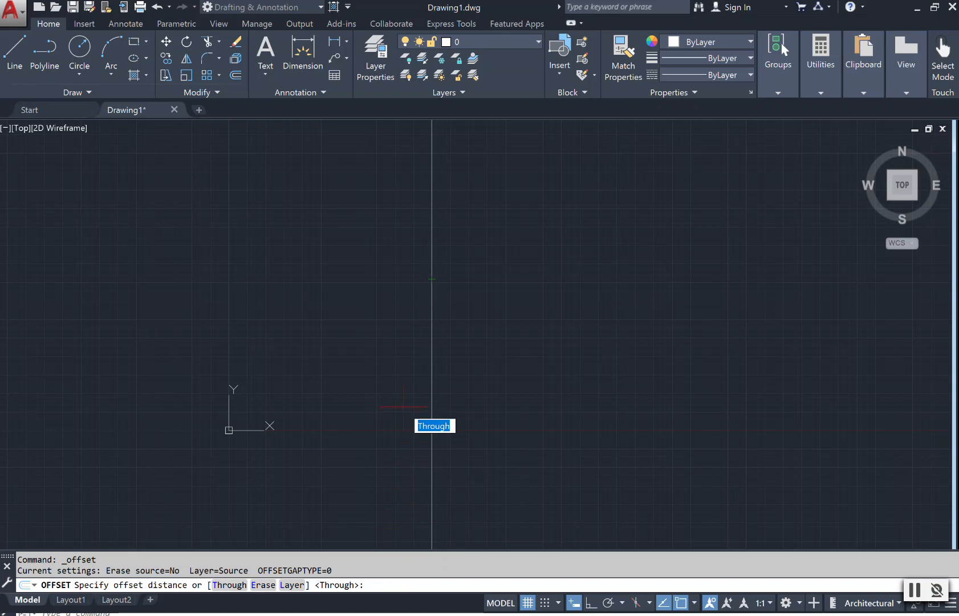
pyautogui.write("5'")
pyautogui.press('Return')
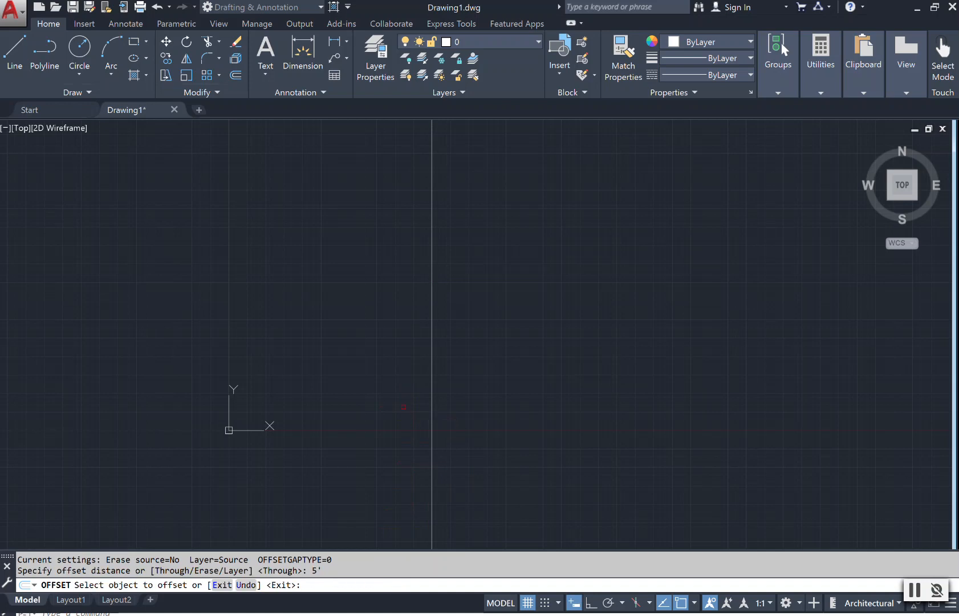
pyautogui.click(431, 303)
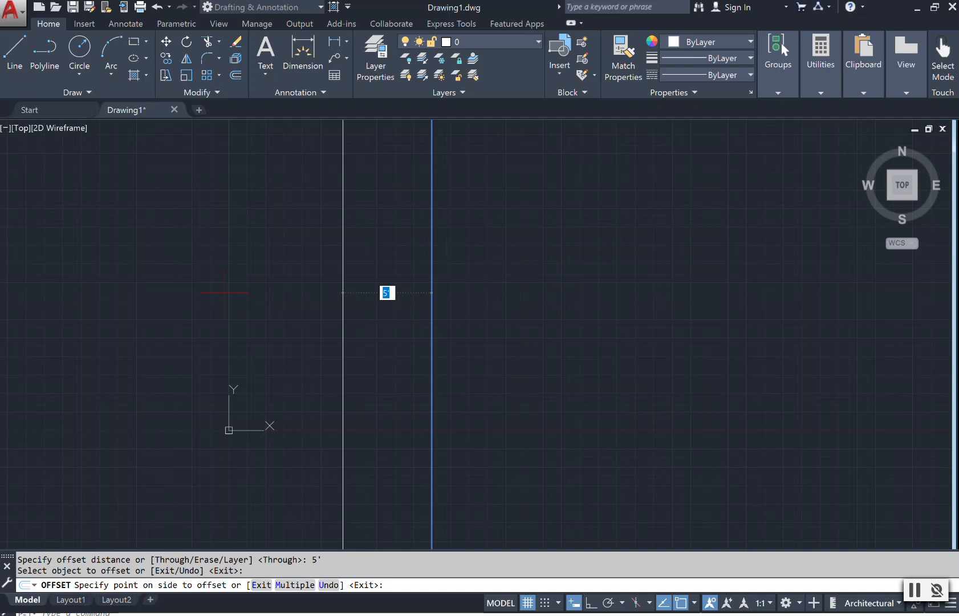
pyautogui.click(302, 308)
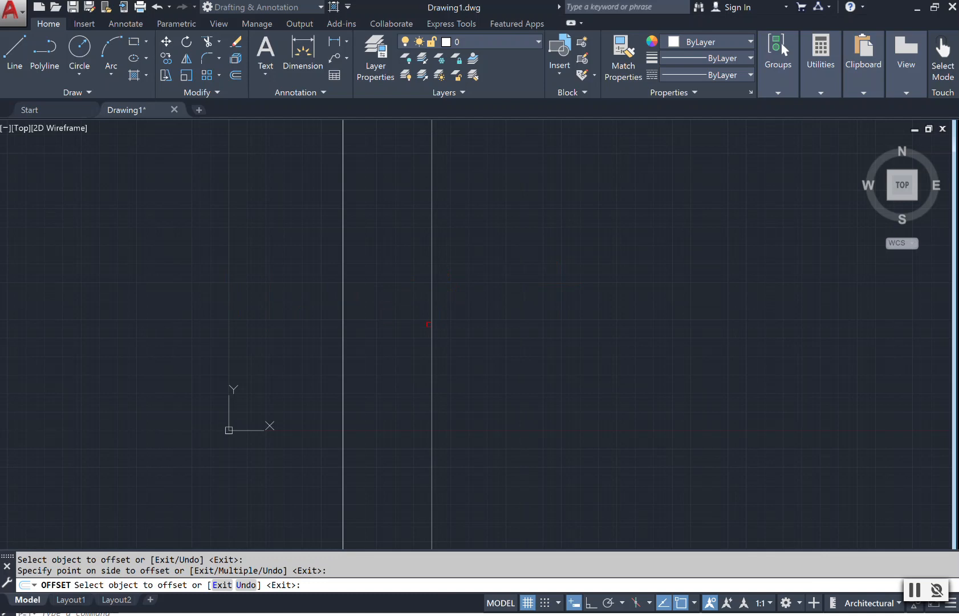
pyautogui.press('Return')
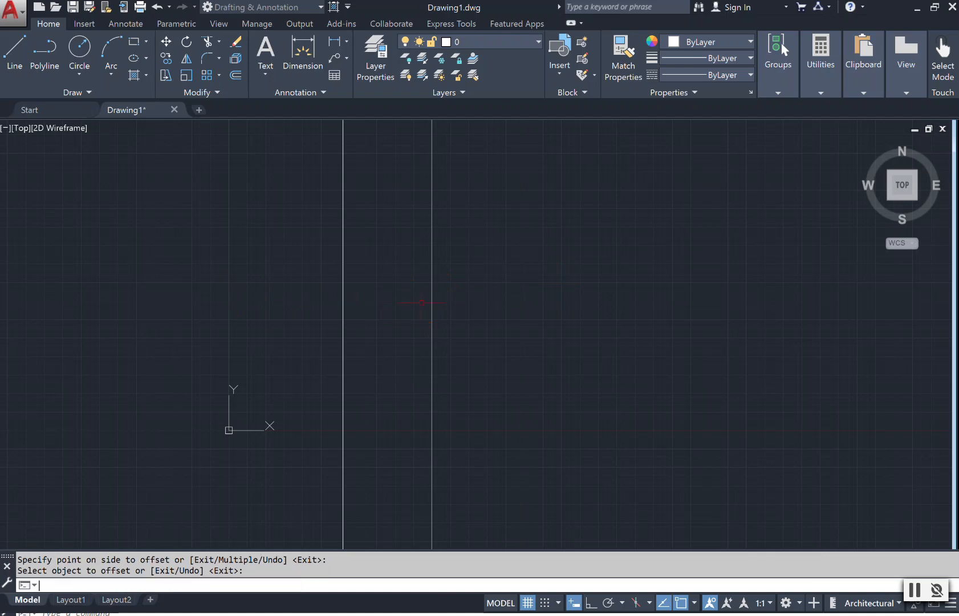
# Step: Repeat OFFSET at the same 5' distance to copy the original vertical line to its right
pyautogui.press('Return')
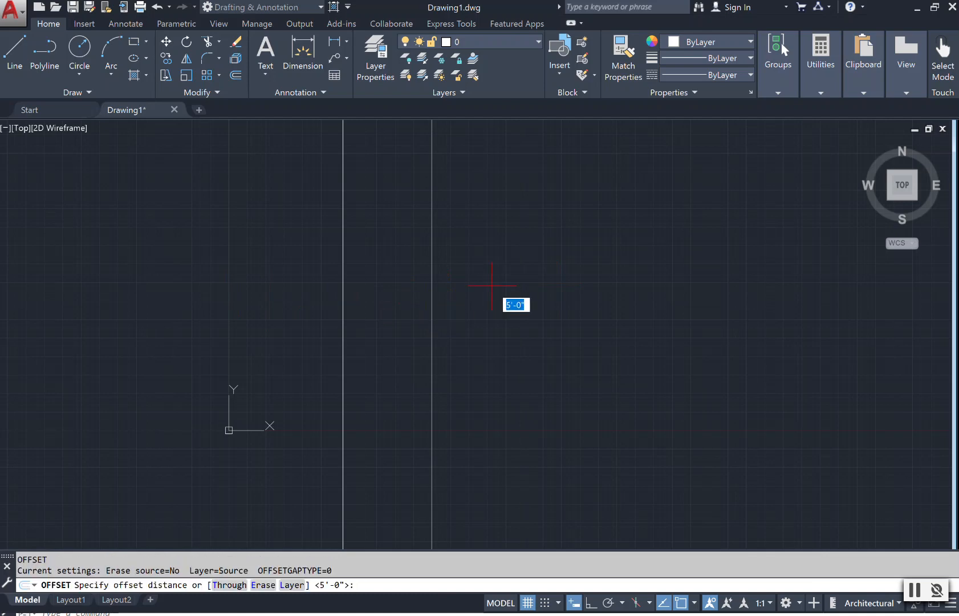
pyautogui.press('Return')
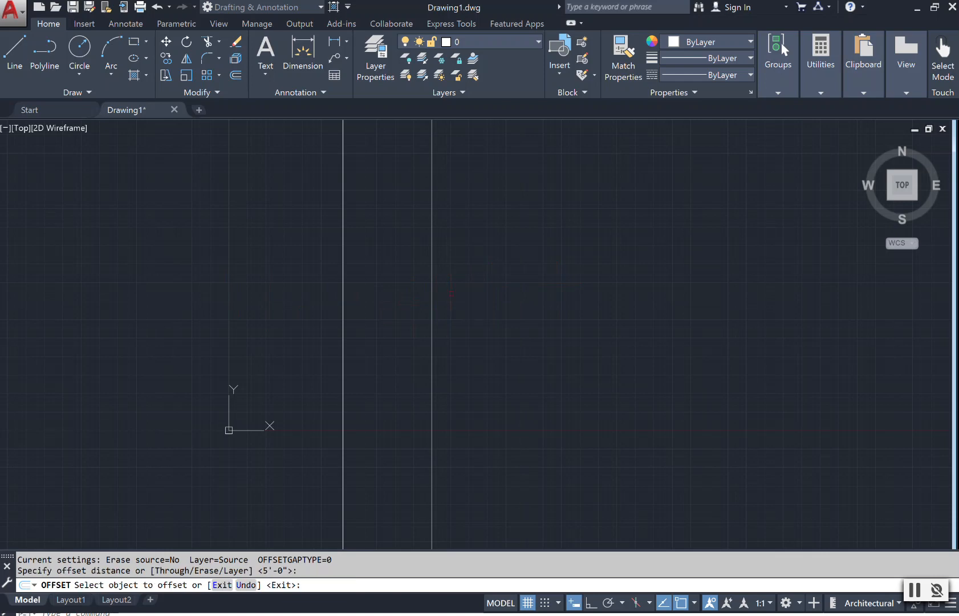
pyautogui.click(433, 292)
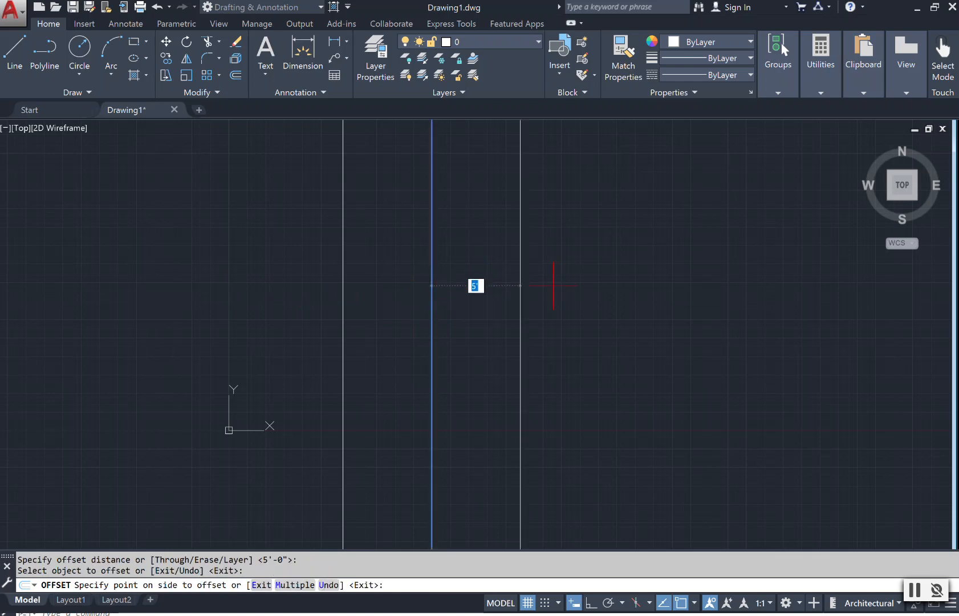
pyautogui.click(583, 275)
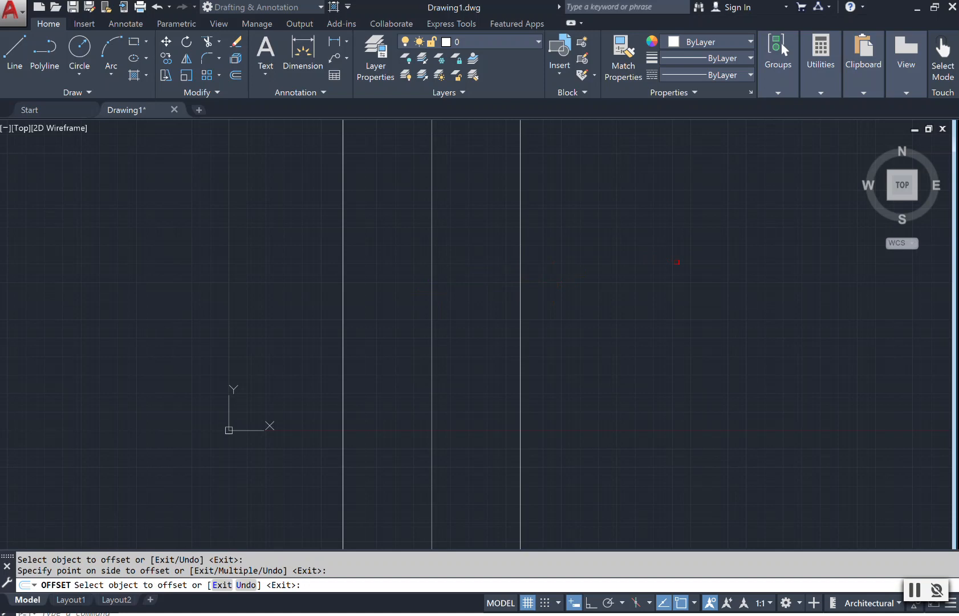
pyautogui.press('Escape')
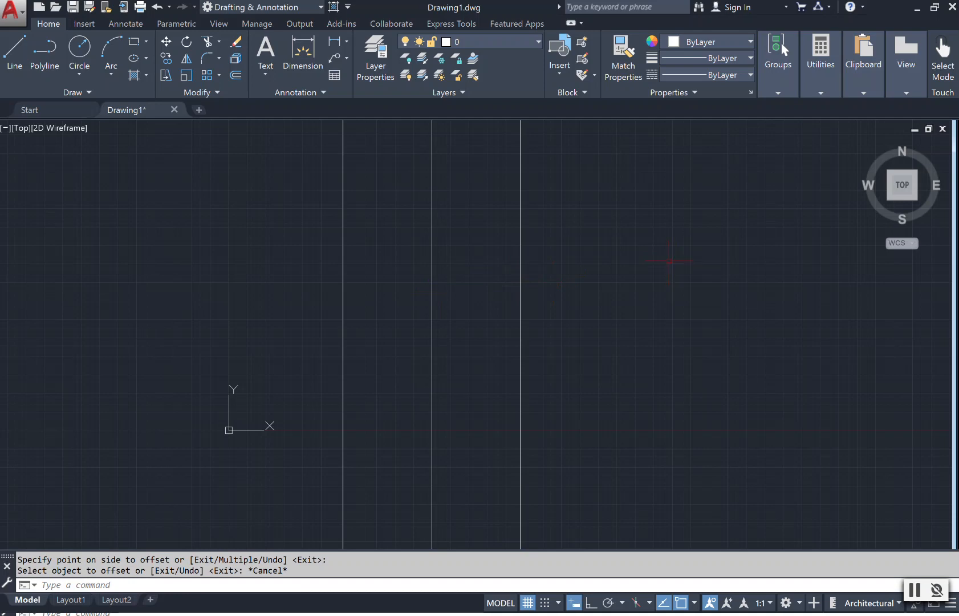
# Step: Use XLINE's Offset option at 3' to add a construction line to the left of the rightmost vertical line
pyautogui.click(88, 94)
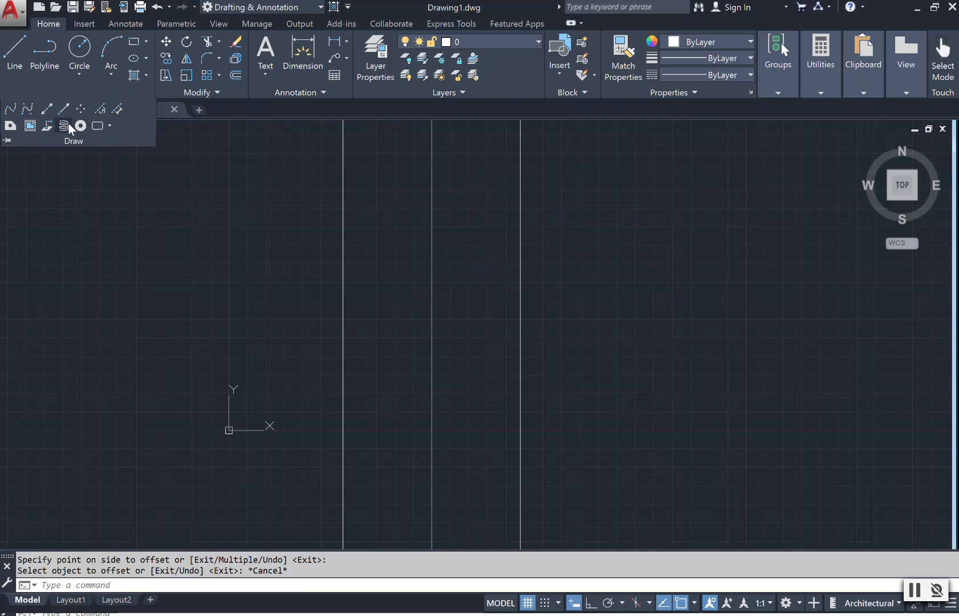
pyautogui.click(52, 109)
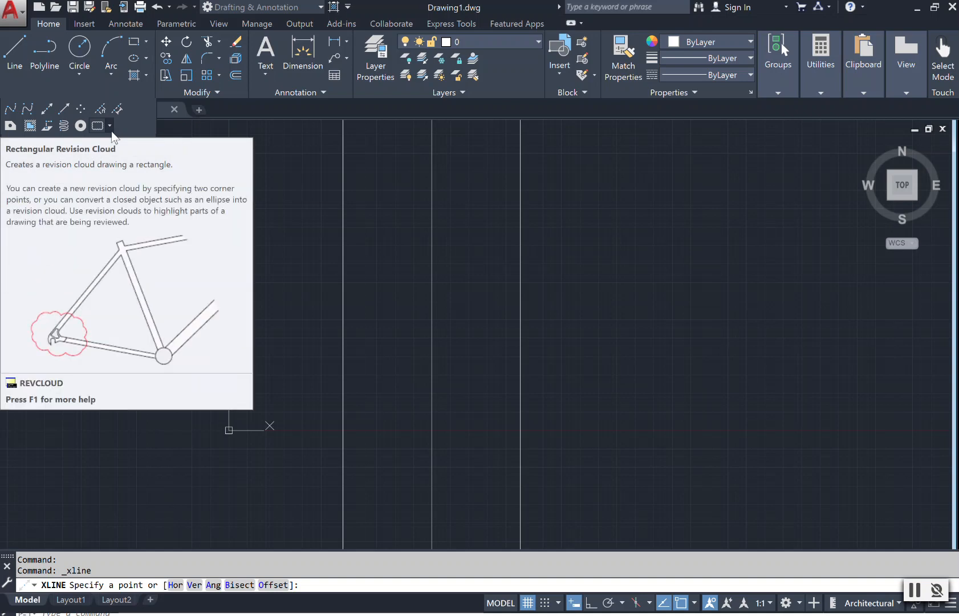
pyautogui.write('o')
pyautogui.press('Return')
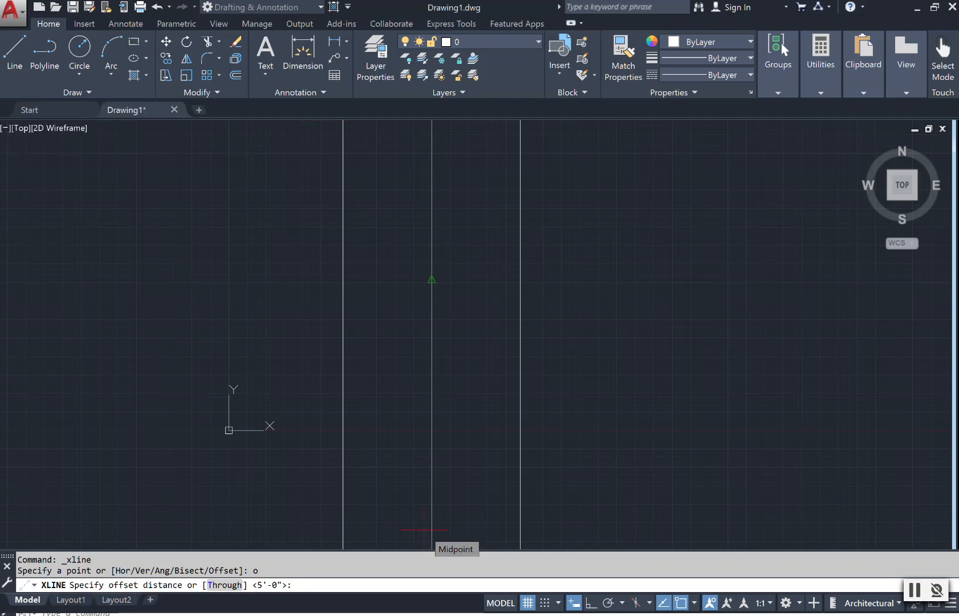
pyautogui.write("3'")
pyautogui.press('Return')
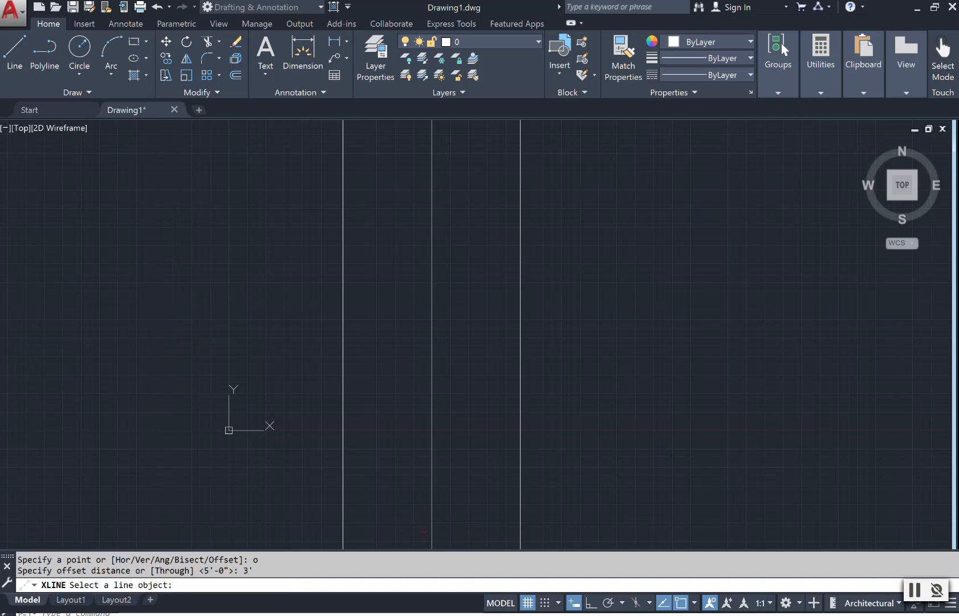
pyautogui.click(521, 342)
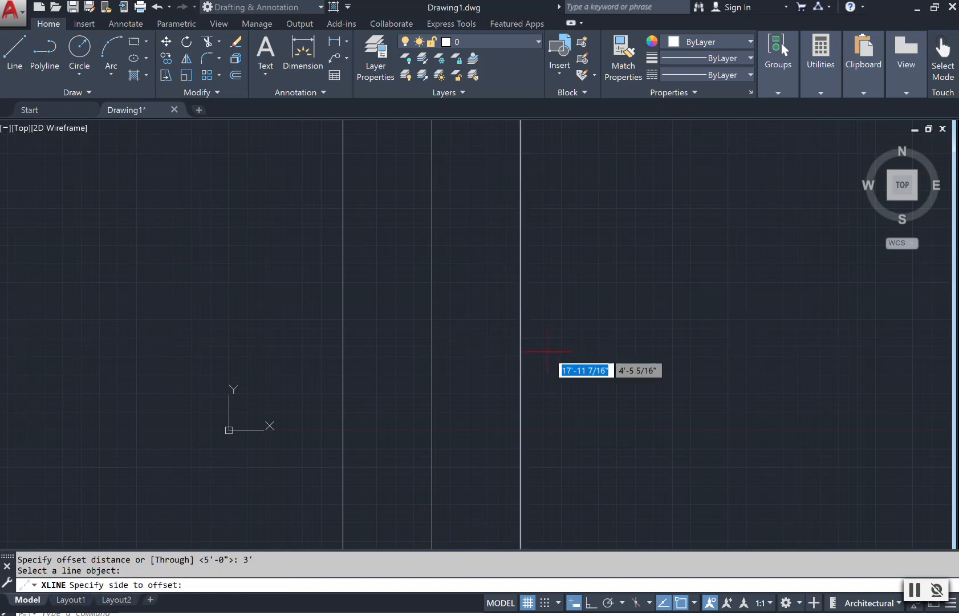
pyautogui.click(495, 353)
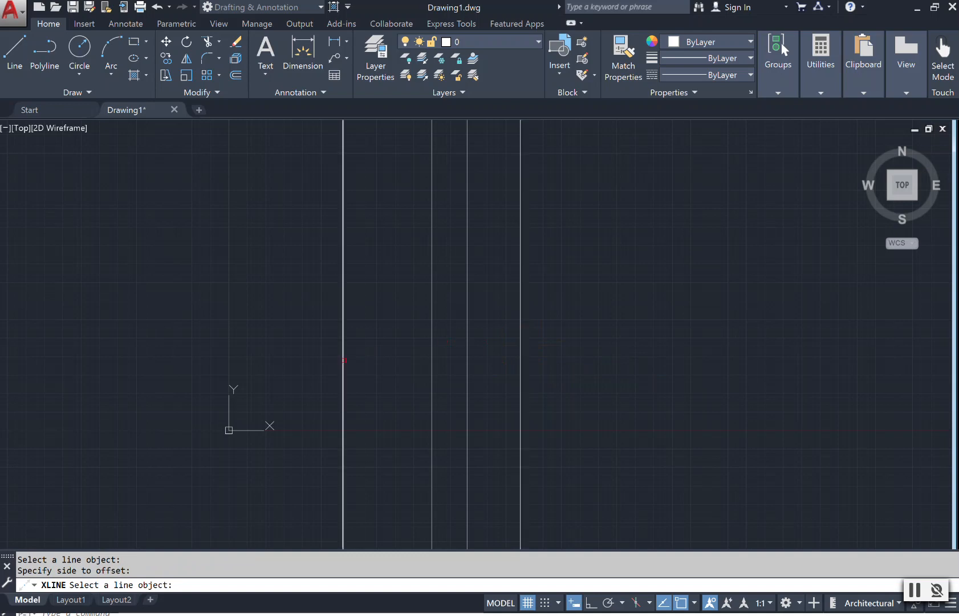
# Step: Add construction lines offset 3' to the right and left of the original leftmost vertical line, and finish XLINE
pyautogui.click(344, 360)
pyautogui.click(390, 346)
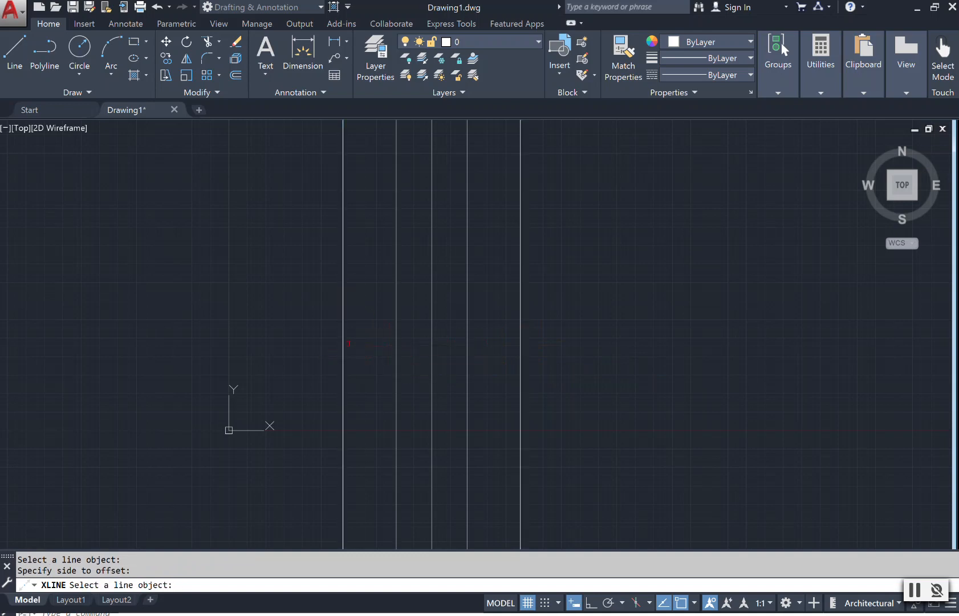
pyautogui.click(343, 348)
pyautogui.click(256, 350)
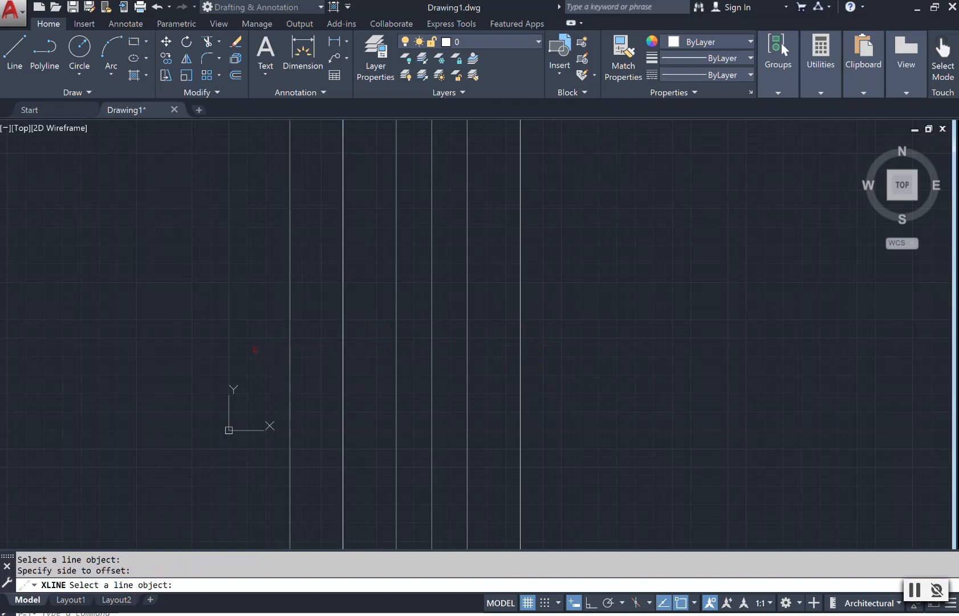
pyautogui.press('Return')
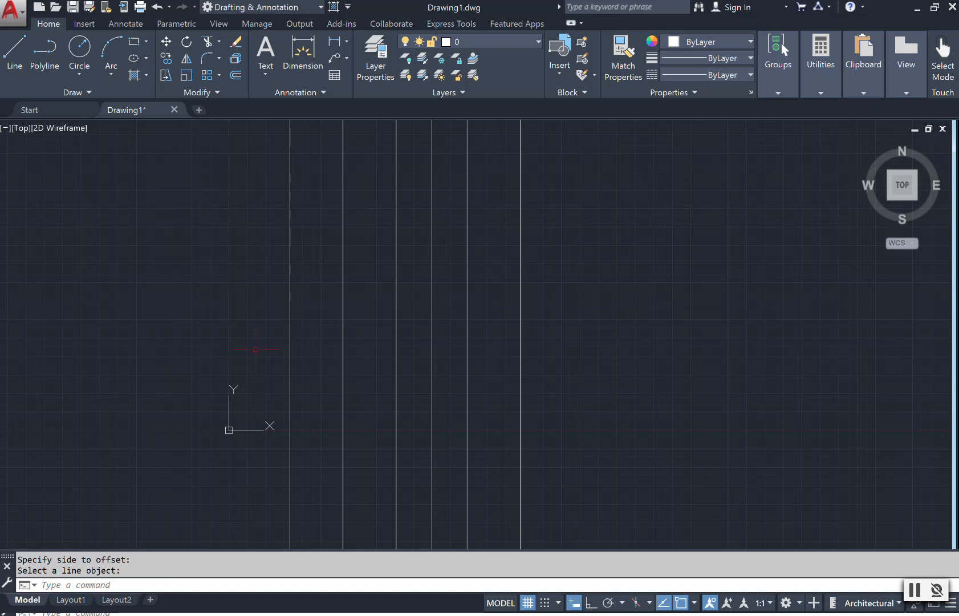
pyautogui.press('Escape')
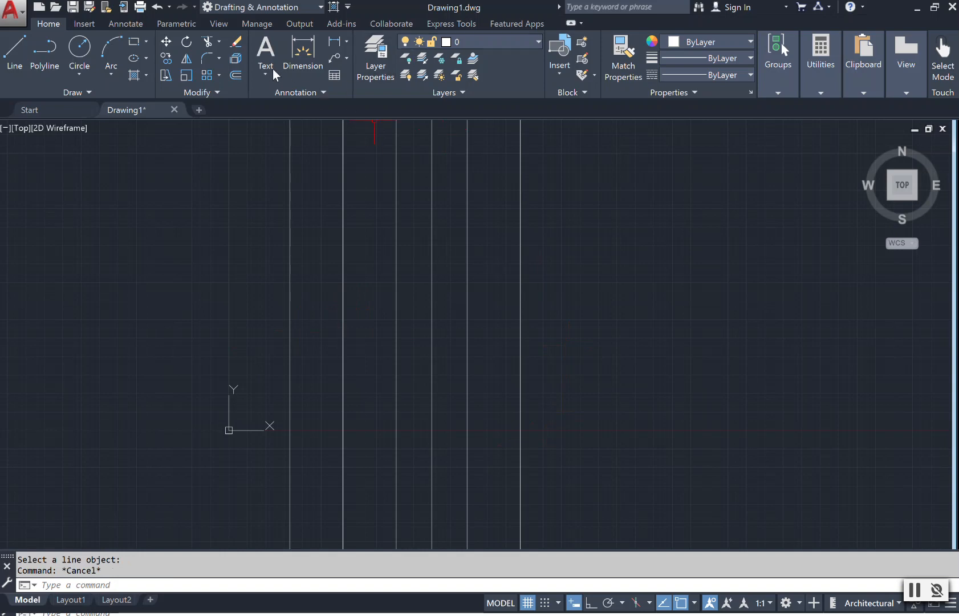
pyautogui.click(136, 40)
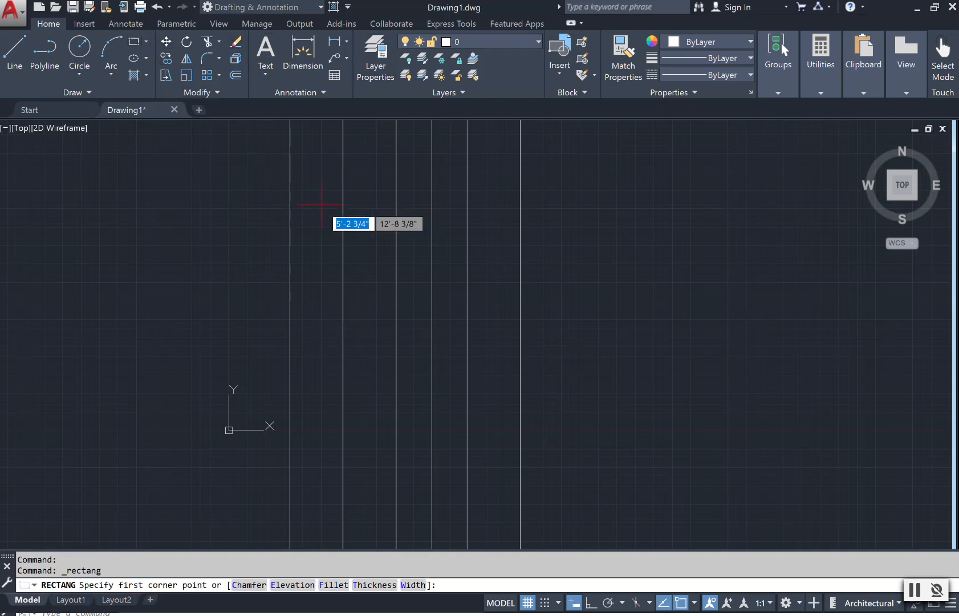
pyautogui.write('pan')
pyautogui.press('Return')
pyautogui.press('Escape')
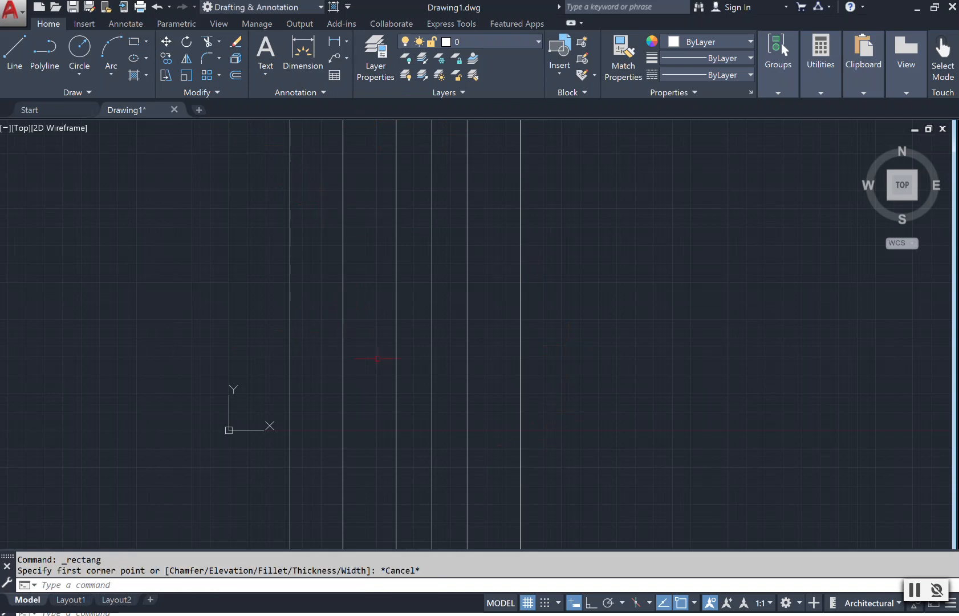
# Step: Draw a rectangle in the empty area to the right of the vertical construction lines
pyautogui.write('pan')
pyautogui.press('Return')
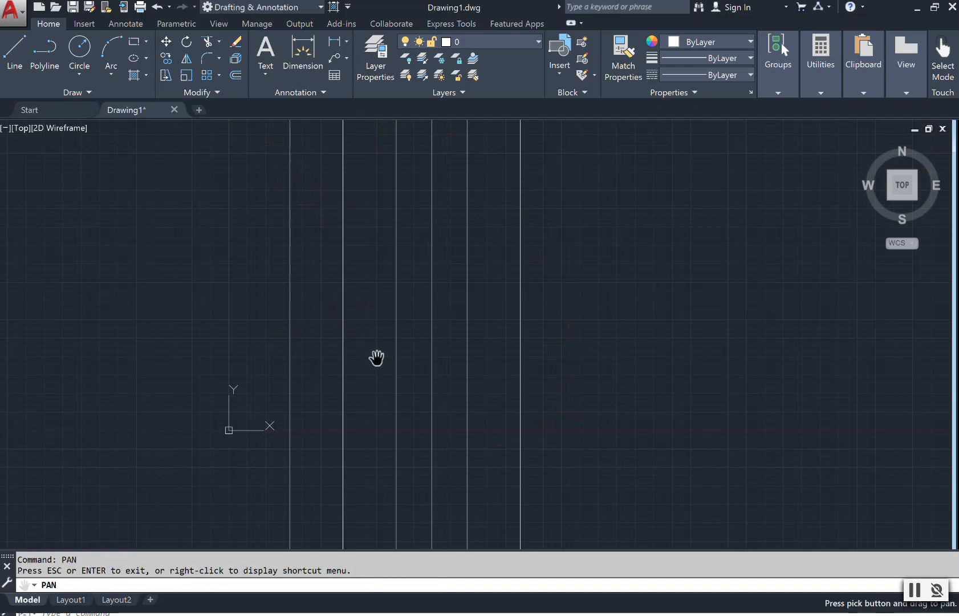
pyautogui.moveTo(768, 382)
pyautogui.mouseDown()
pyautogui.moveTo(599, 381)
pyautogui.moveTo(345, 357)
pyautogui.mouseUp()
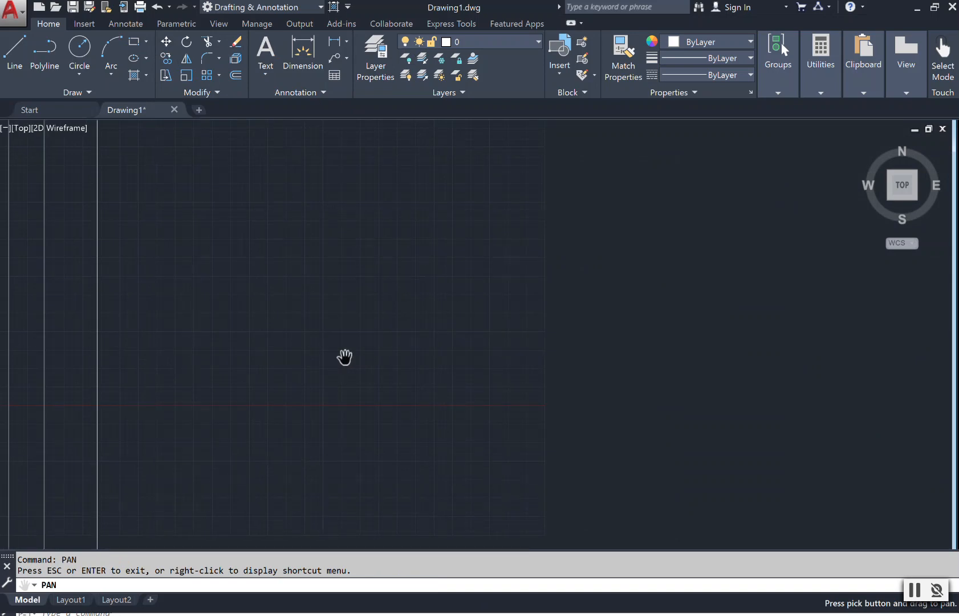
pyautogui.rightClick(344, 357)
pyautogui.click(365, 366)
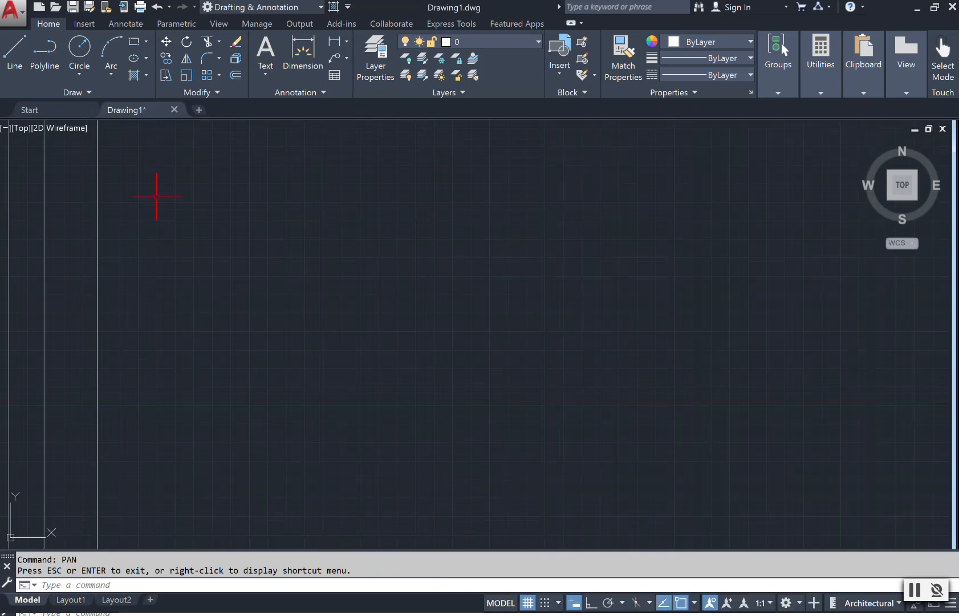
pyautogui.click(133, 41)
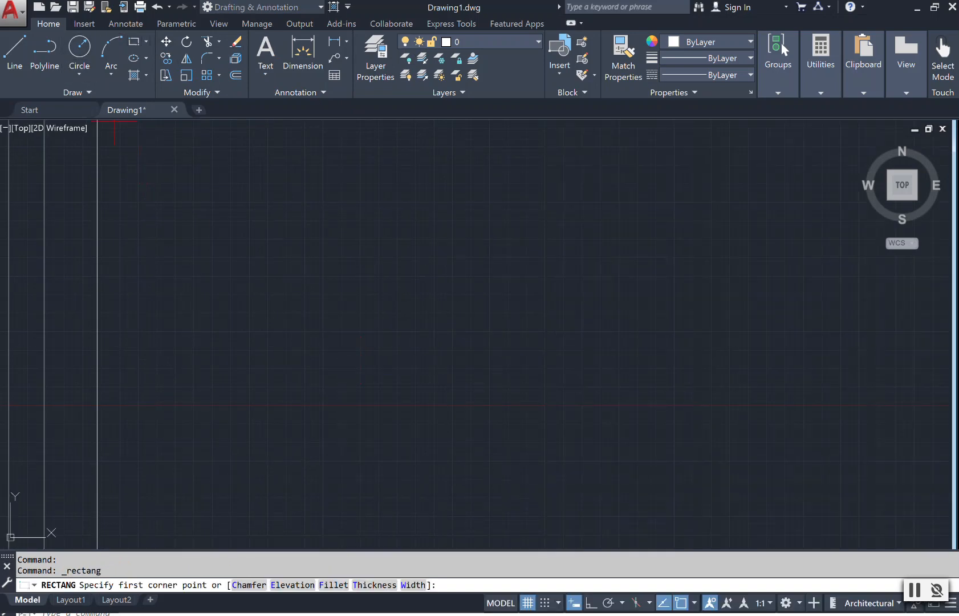
pyautogui.click(242, 212)
pyautogui.click(551, 359)
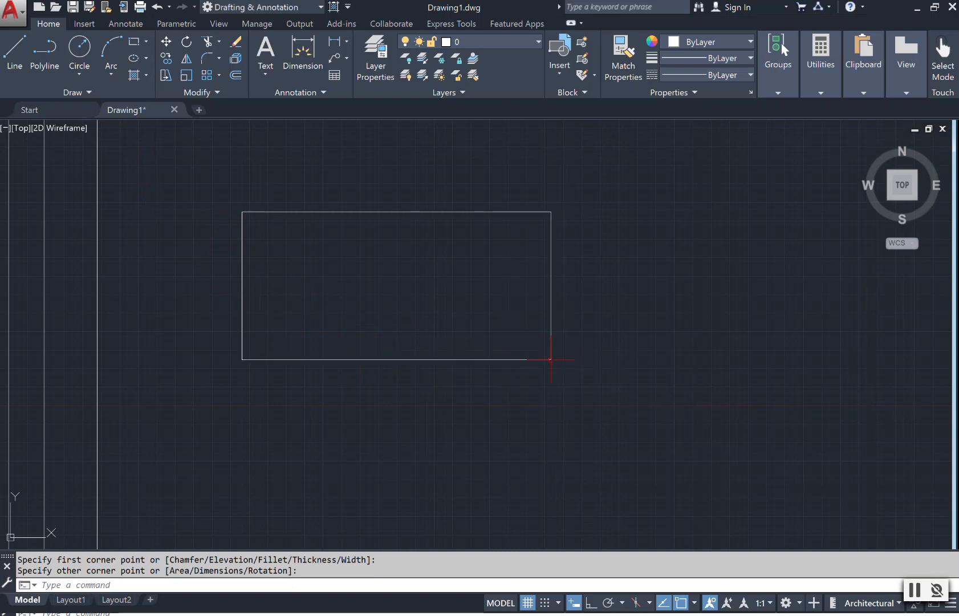
pyautogui.press('Escape')
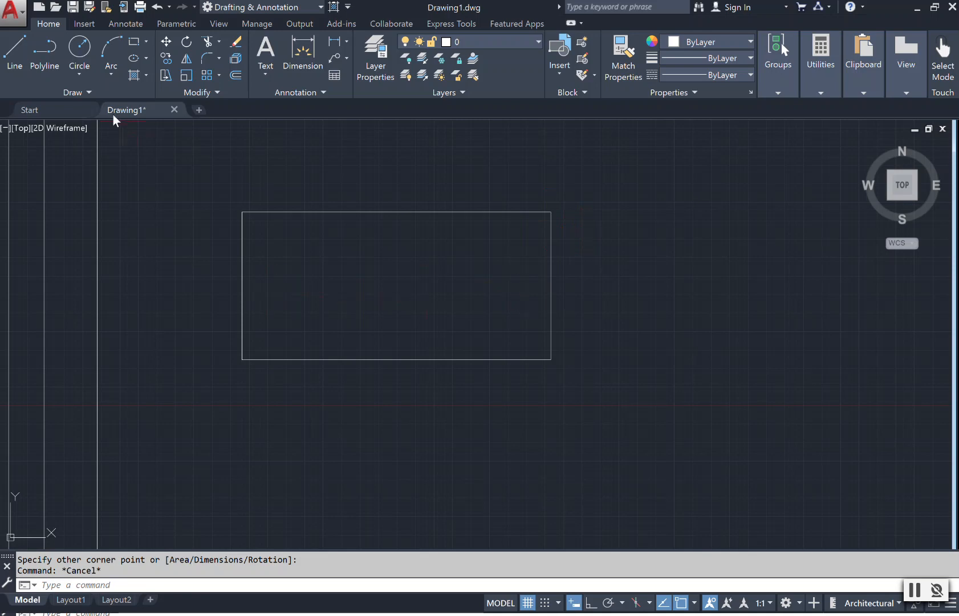
pyautogui.click(86, 93)
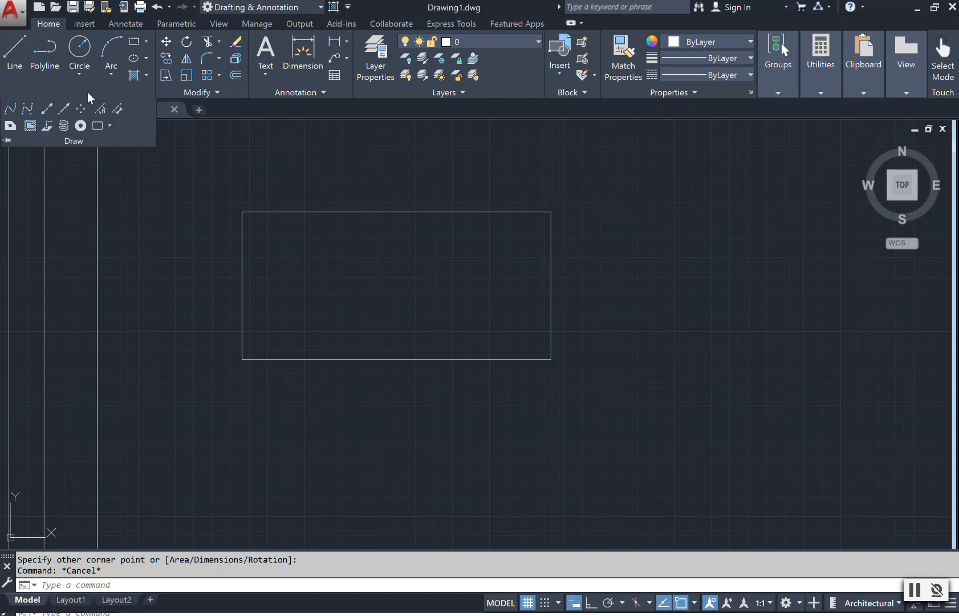
pyautogui.click(46, 109)
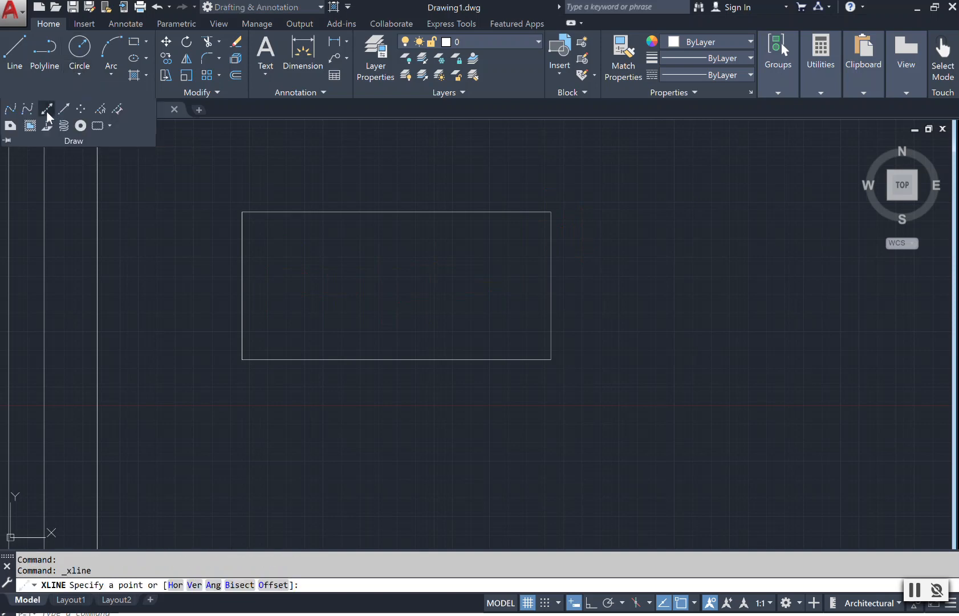
pyautogui.write('o')
pyautogui.press('Return')
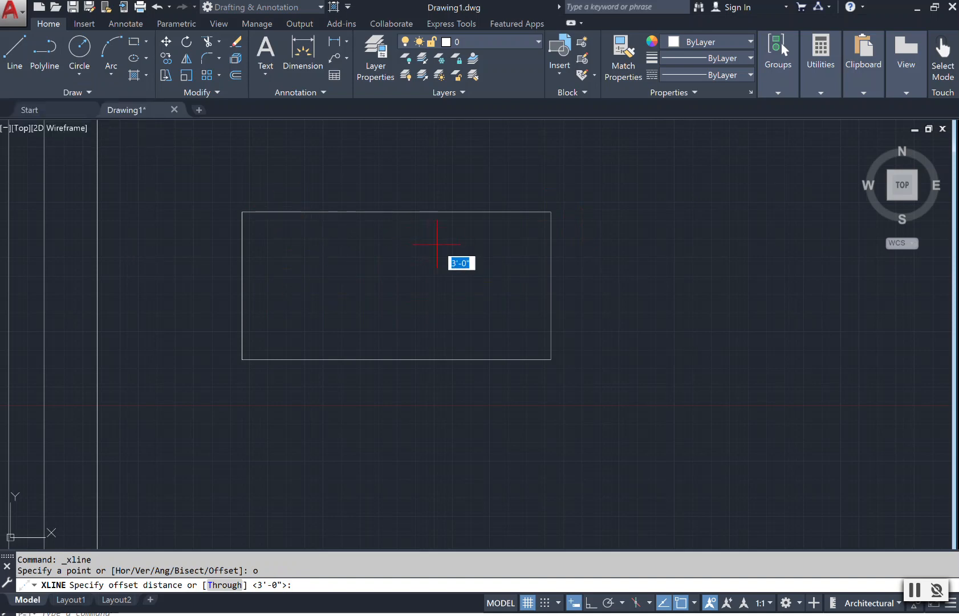
pyautogui.press('Escape')
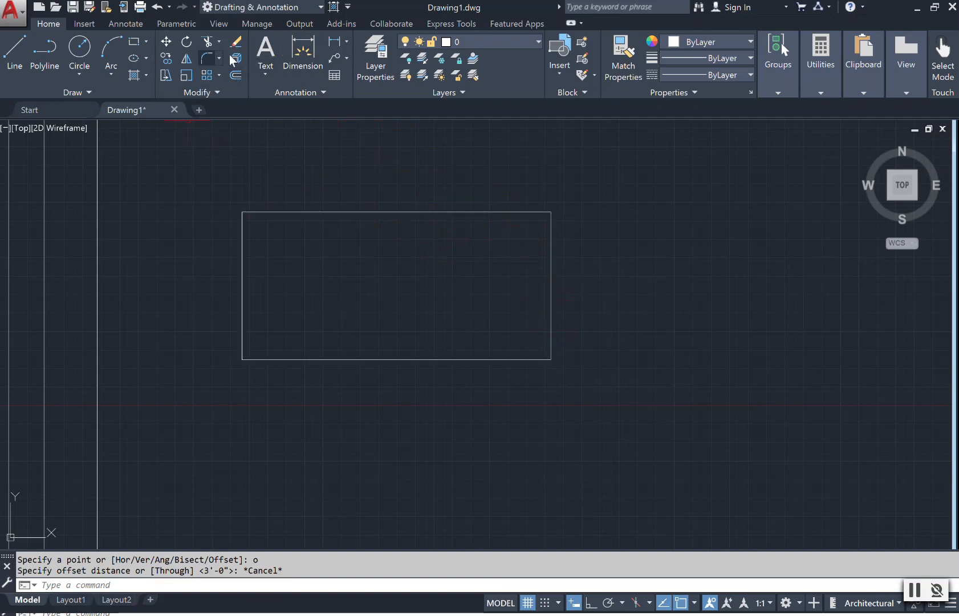
pyautogui.click(236, 76)
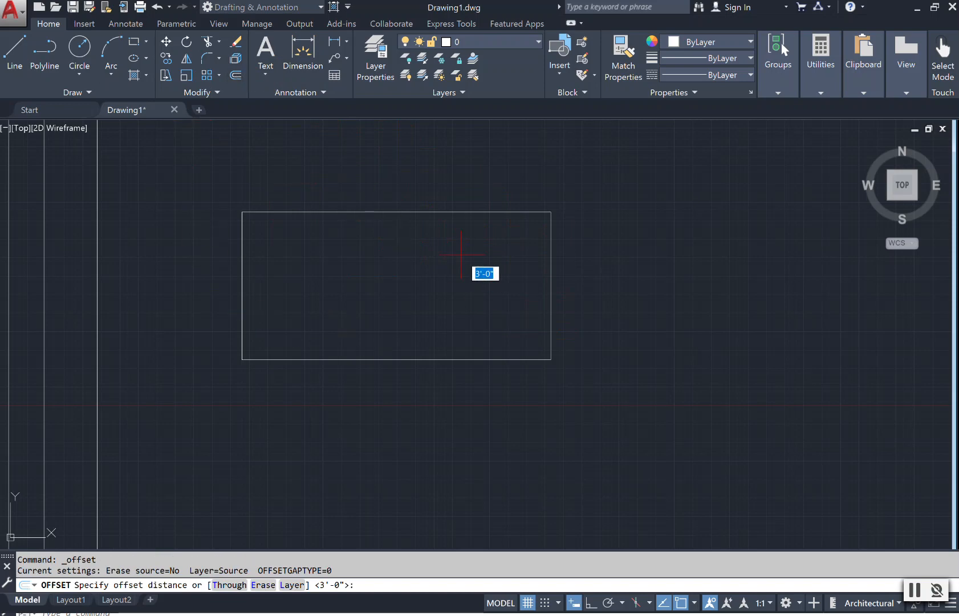
pyautogui.press('Escape')
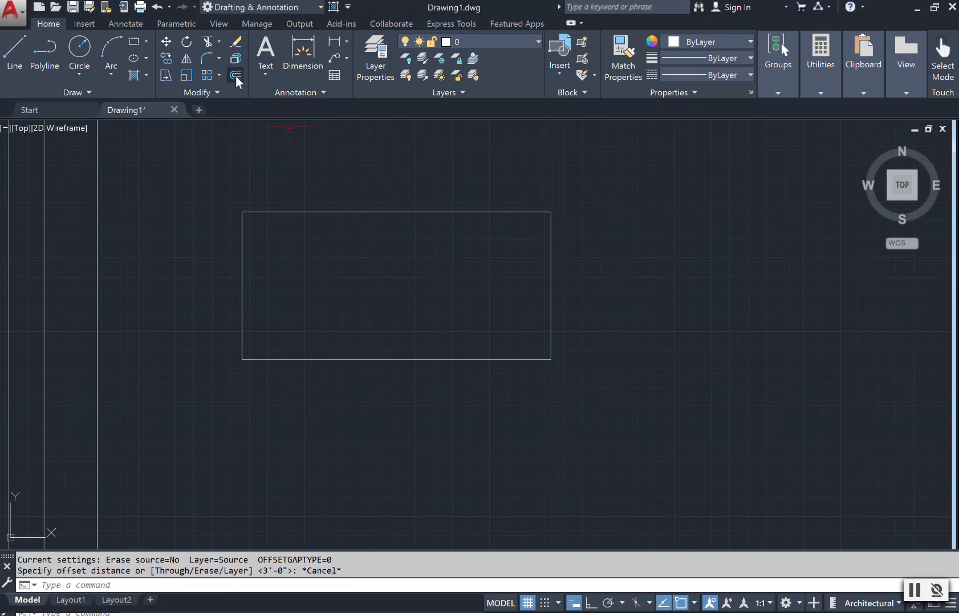
# Step: Try to offset the rectangle outward by 5' with the OFFSET command
pyautogui.click(236, 75)
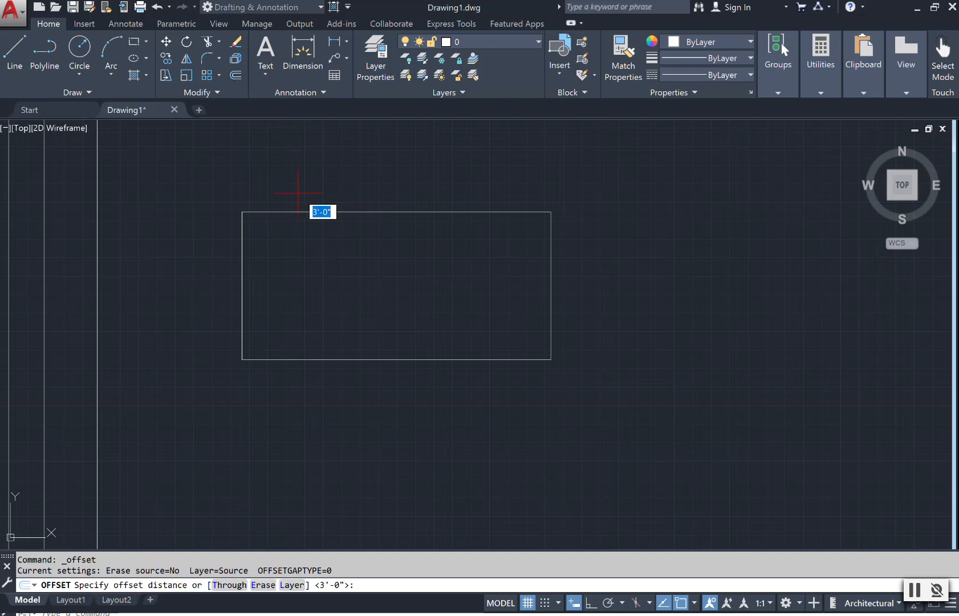
pyautogui.write('5')
pyautogui.press('Return')
pyautogui.scroll(2, 298, 192)
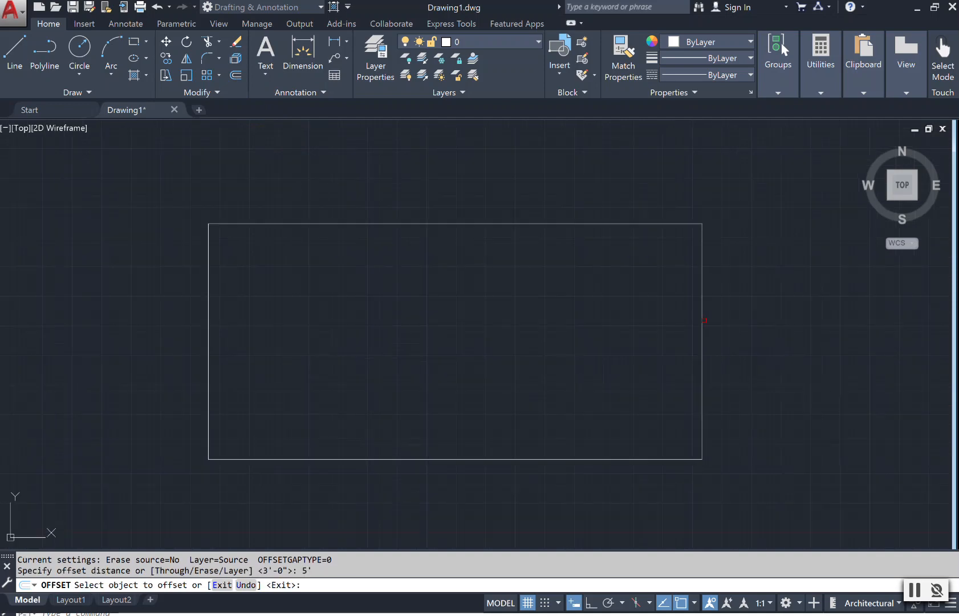
pyautogui.click(703, 320)
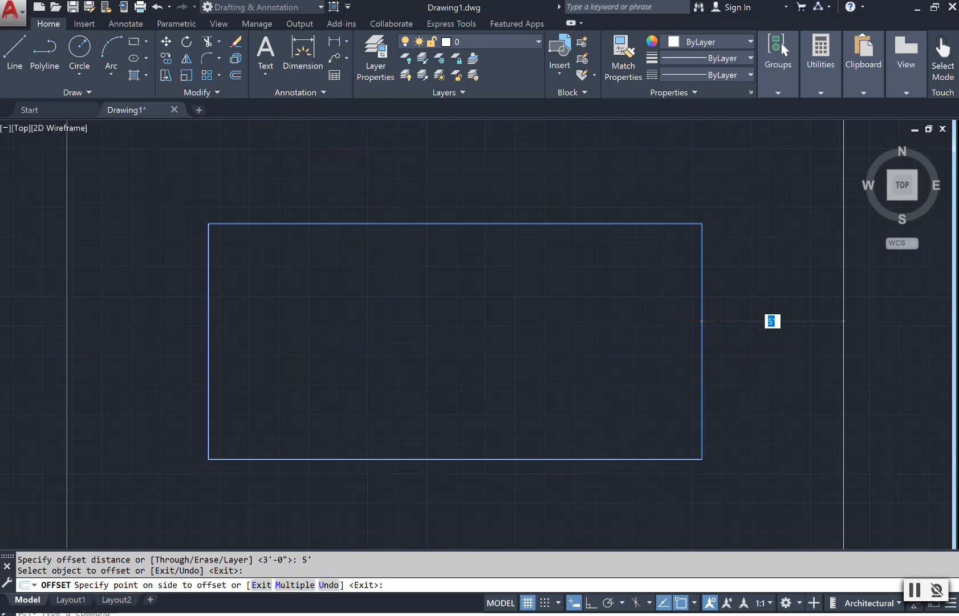
pyautogui.scroll(-4, 705, 321)
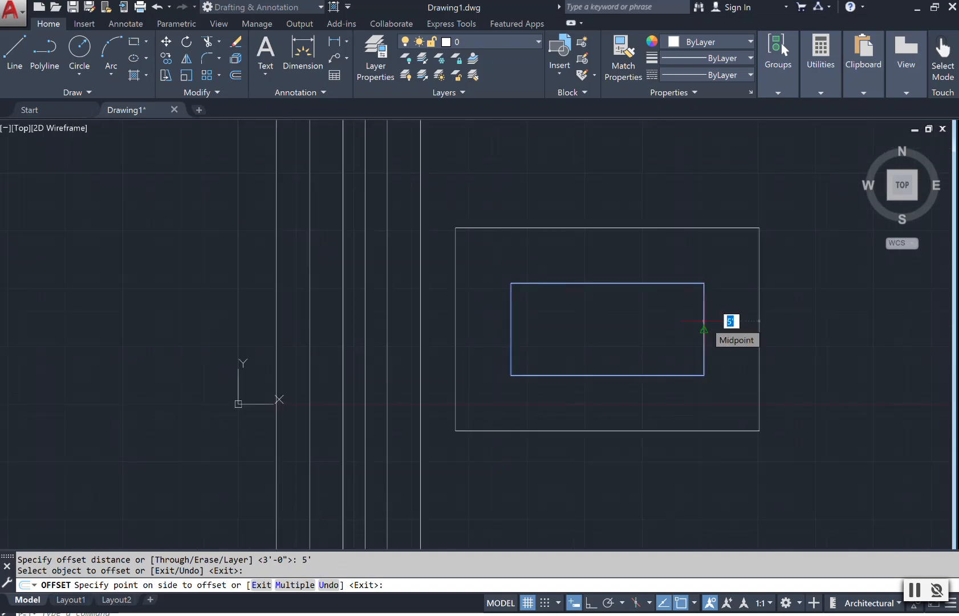
pyautogui.click(705, 323)
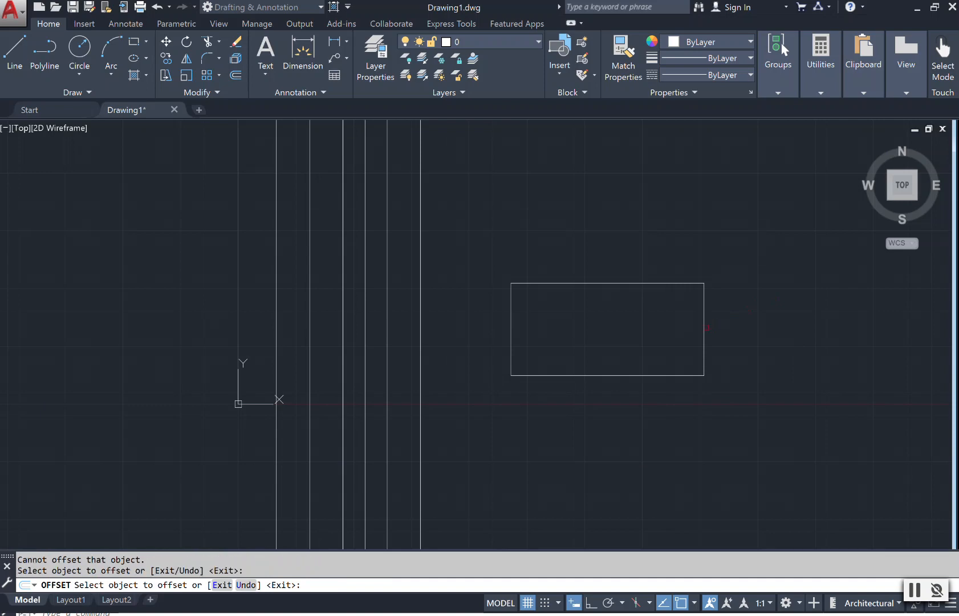
pyautogui.click(708, 328)
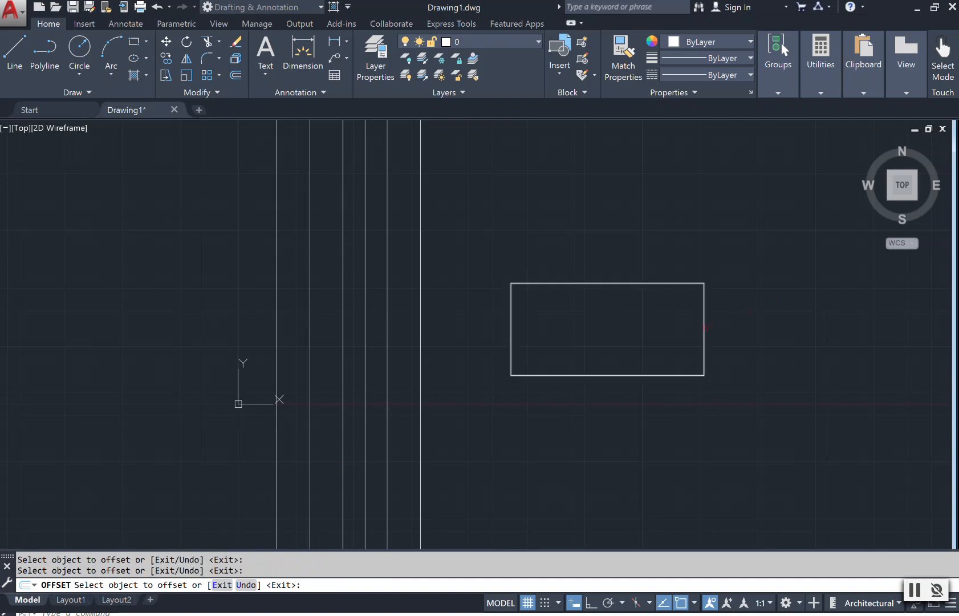
# Step: Repeat OFFSET at the same 5' distance to copy the whole rectangle outward, and undo that offset
pyautogui.press('Return')
pyautogui.press('Return')
pyautogui.press('Return')
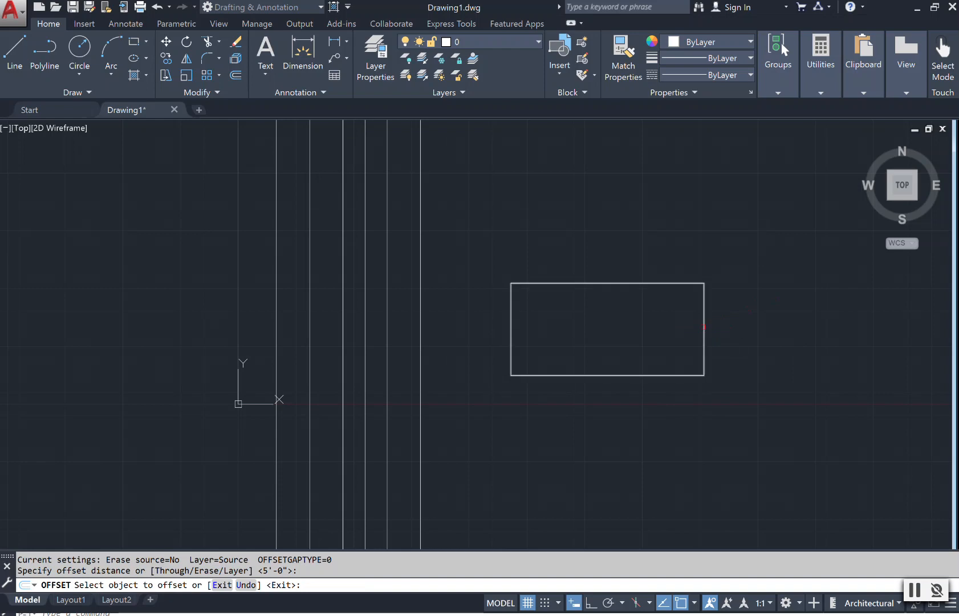
pyautogui.click(705, 327)
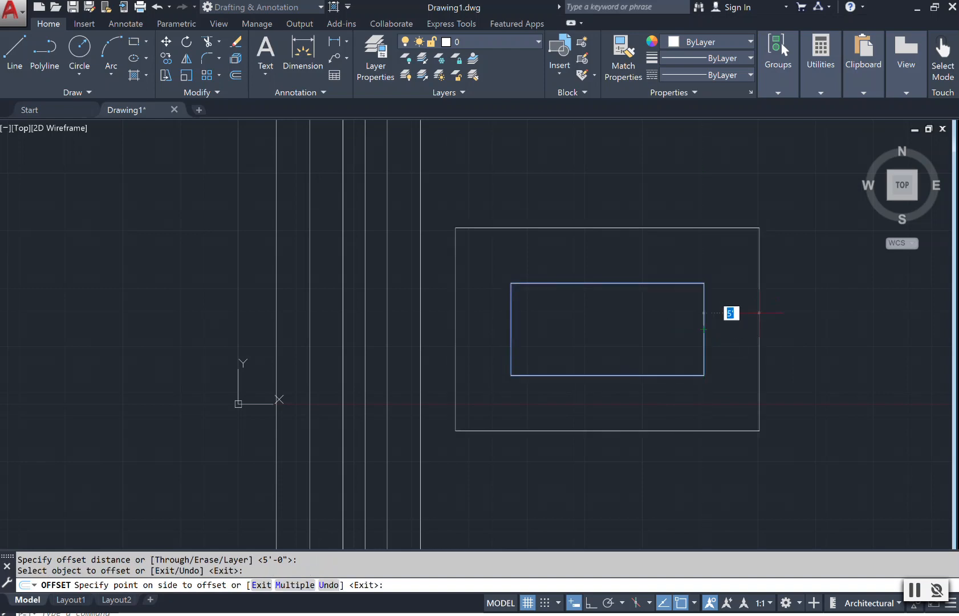
pyautogui.click(721, 319)
pyautogui.scroll(-4, 758, 314)
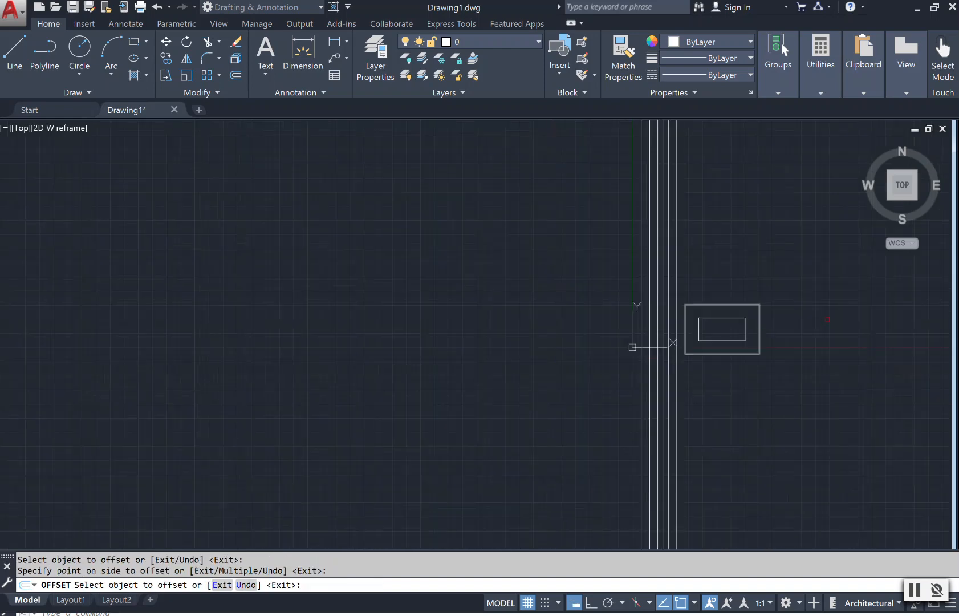
pyautogui.scroll(3, 795, 318)
pyautogui.scroll(2, 708, 358)
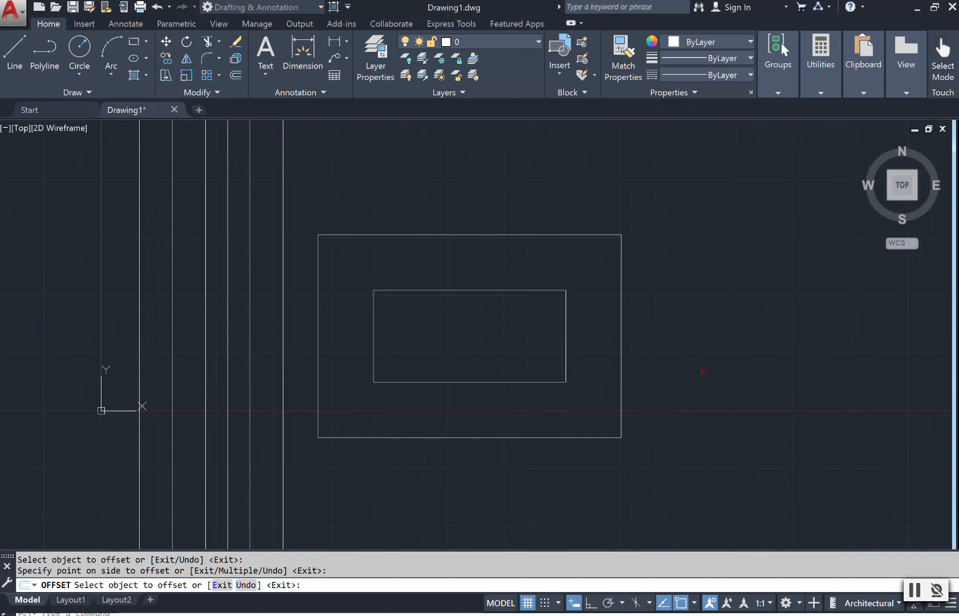
pyautogui.click(156, 7)
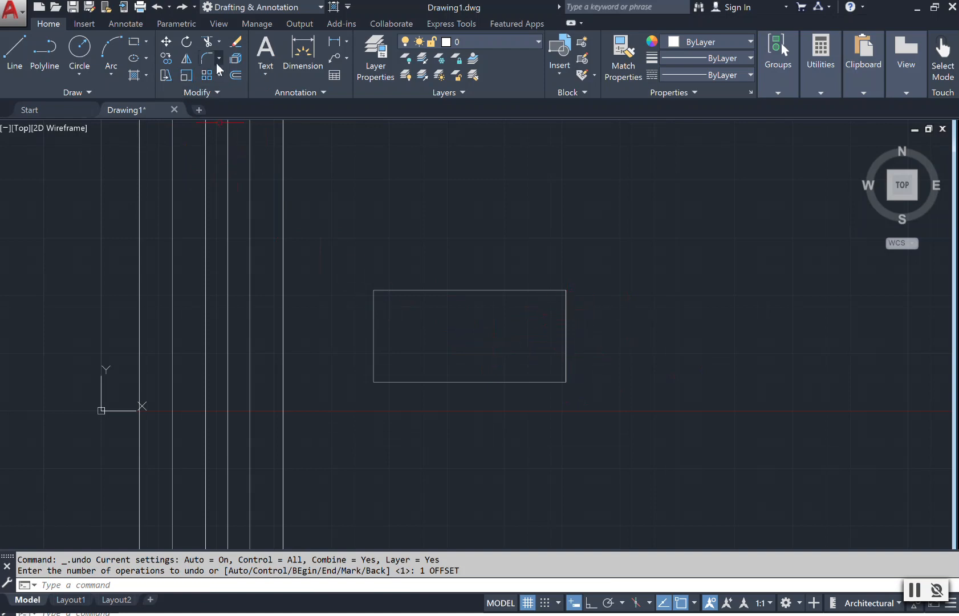
# Step: Use XLINE's Offset option at 5' to add a vertical construction line to the right of the rectangle's right edge
pyautogui.click(90, 90)
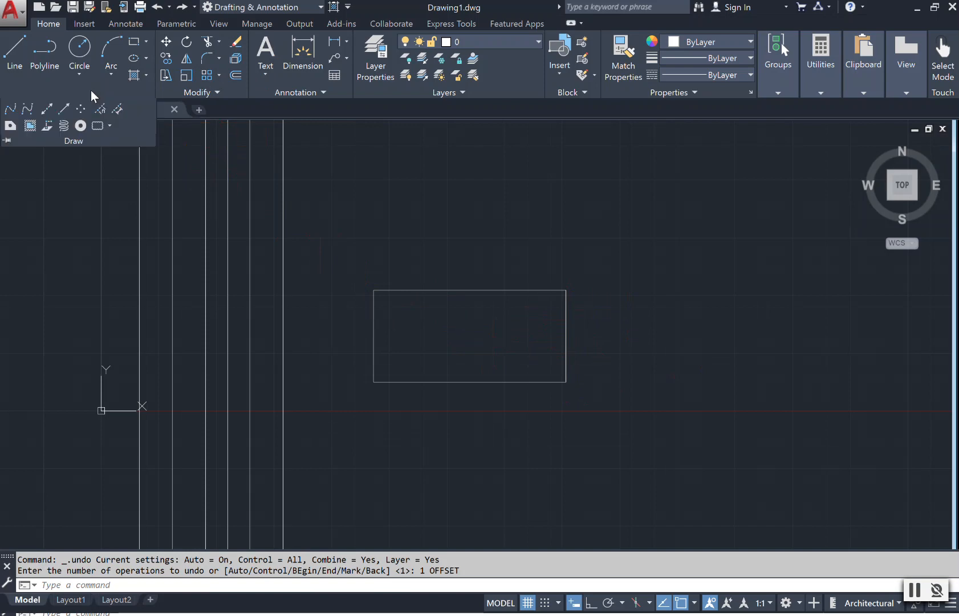
pyautogui.click(45, 109)
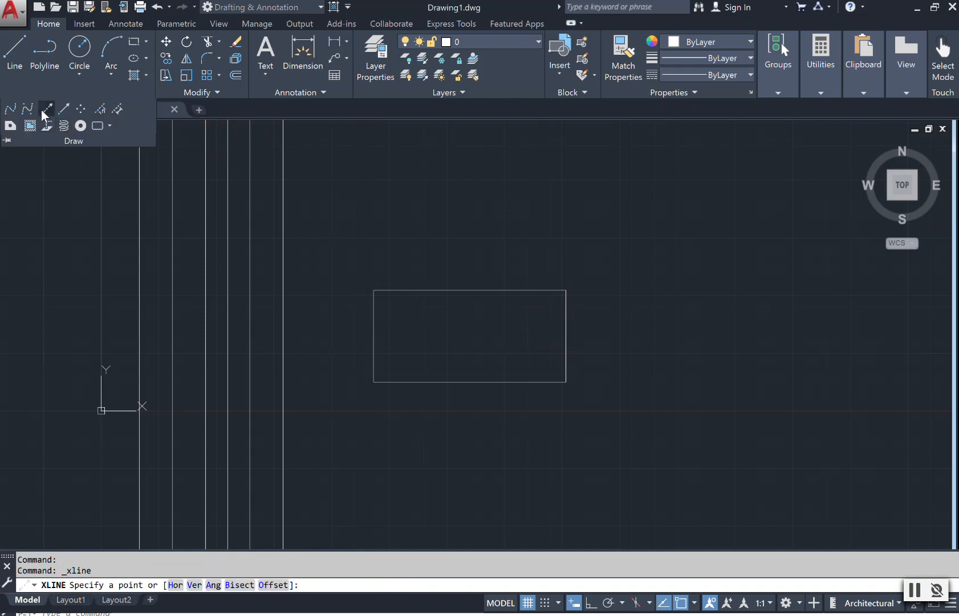
pyautogui.write('o')
pyautogui.press('Return')
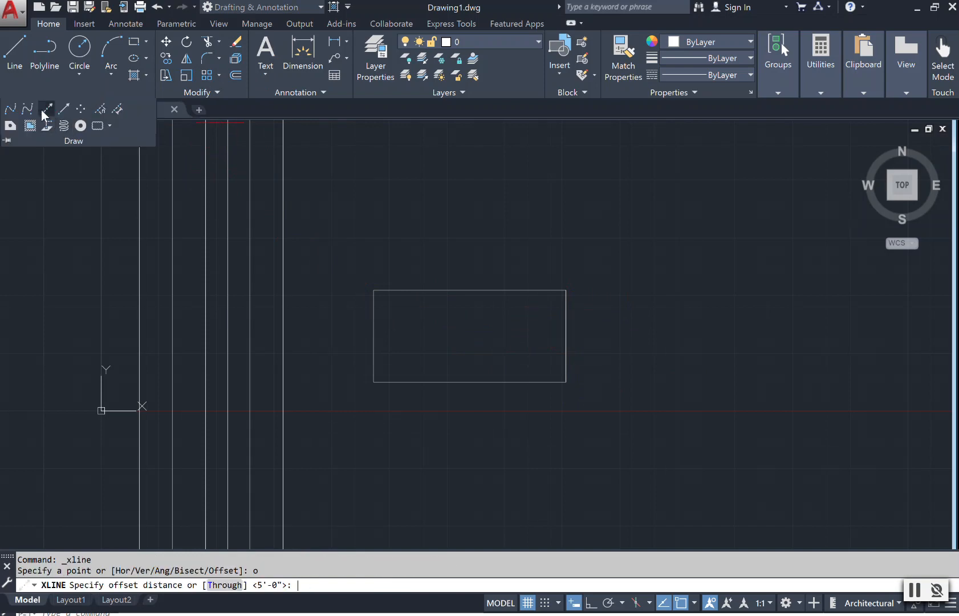
pyautogui.write("5'")
pyautogui.press('Return')
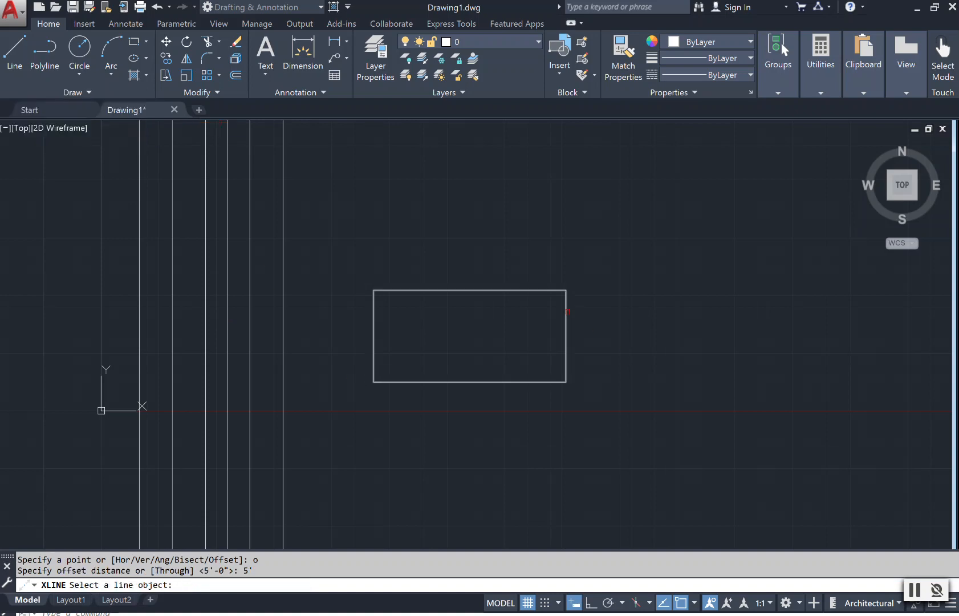
pyautogui.scroll(2, 566, 312)
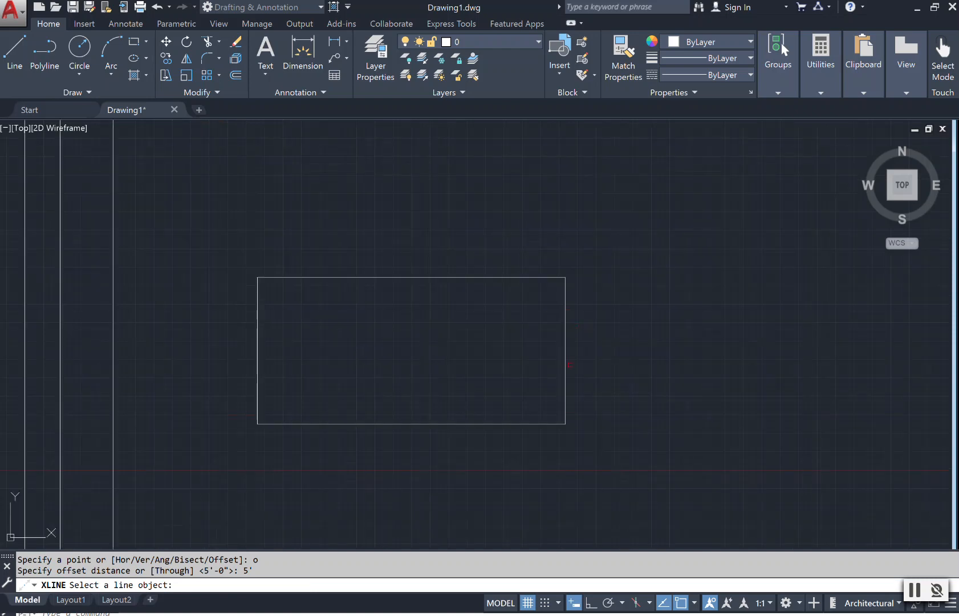
pyautogui.click(565, 354)
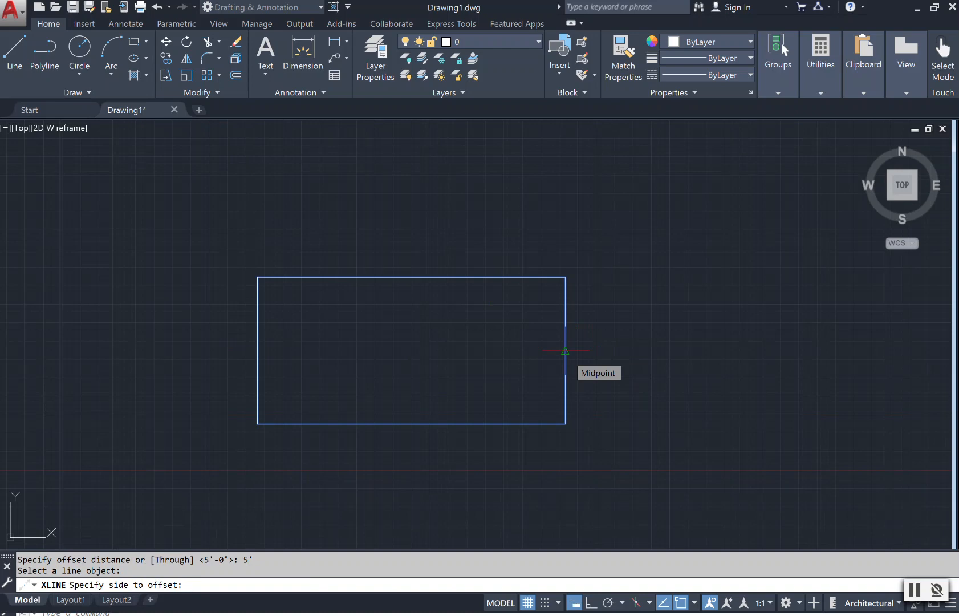
pyautogui.click(642, 352)
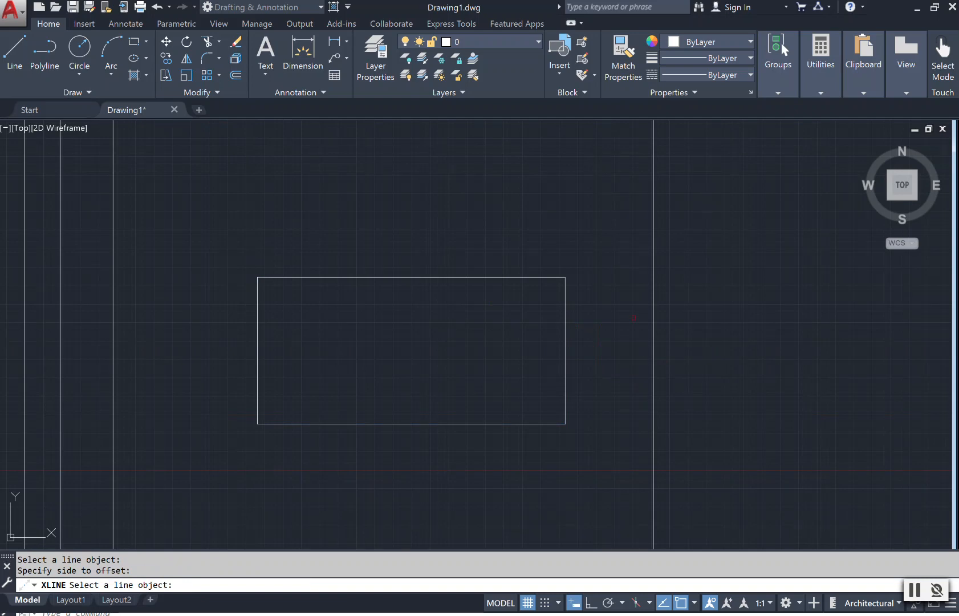
pyautogui.scroll(-2, 618, 313)
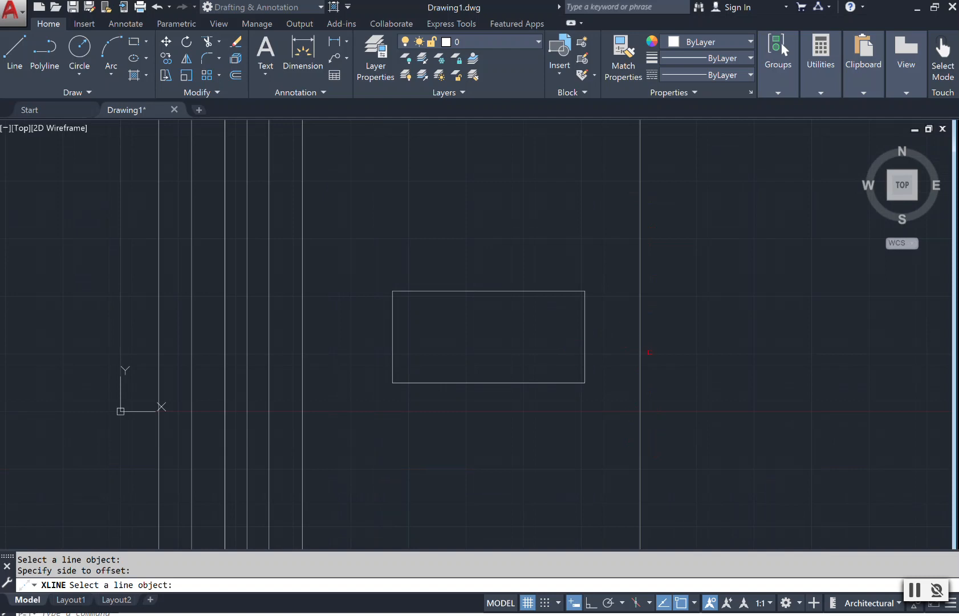
# Step: Use XLINE's Offset option at 4' to add a horizontal construction line above the rectangle's top edge
pyautogui.click(81, 93)
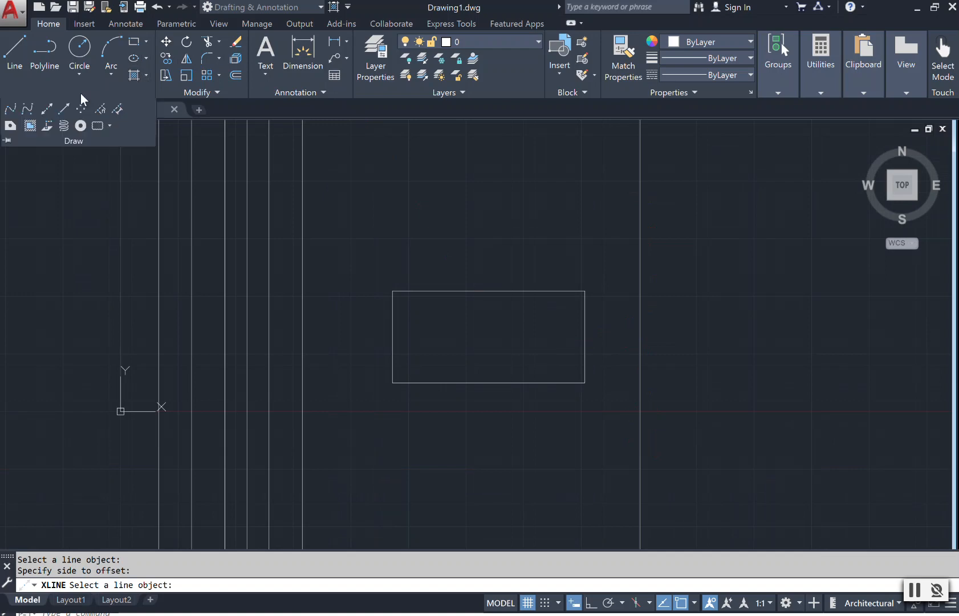
pyautogui.click(46, 109)
pyautogui.write('o')
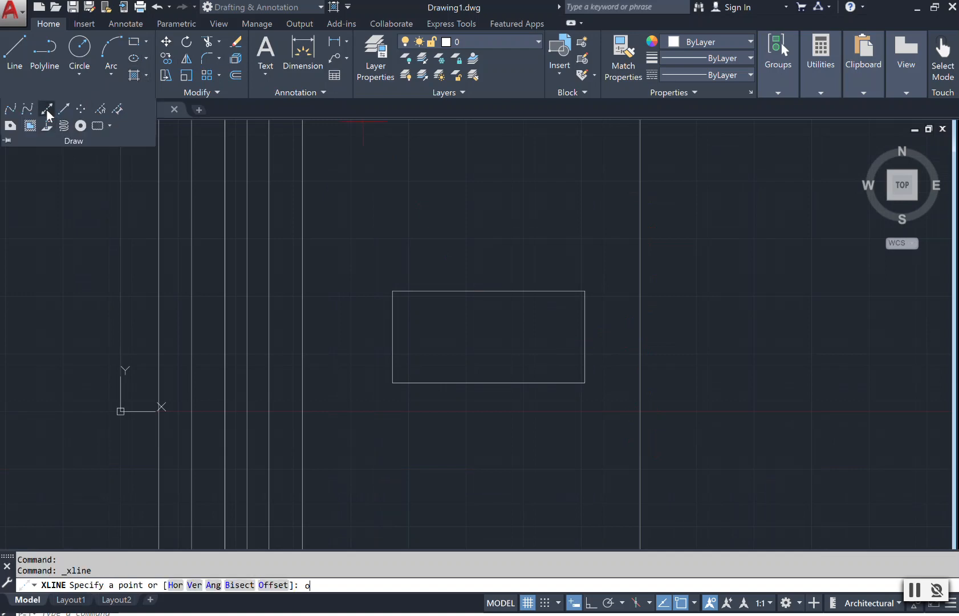
pyautogui.press('Return')
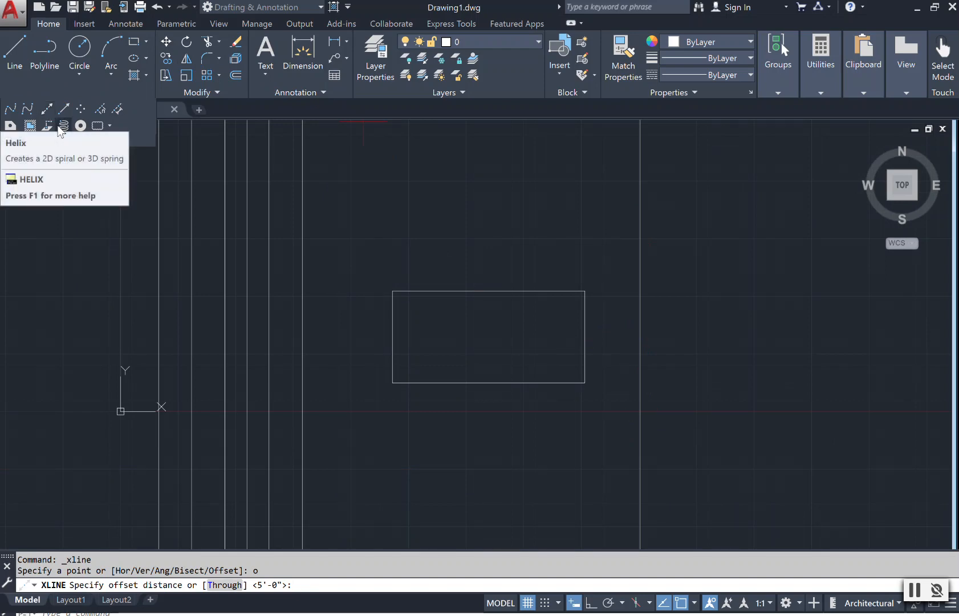
pyautogui.write("4'")
pyautogui.press('Return')
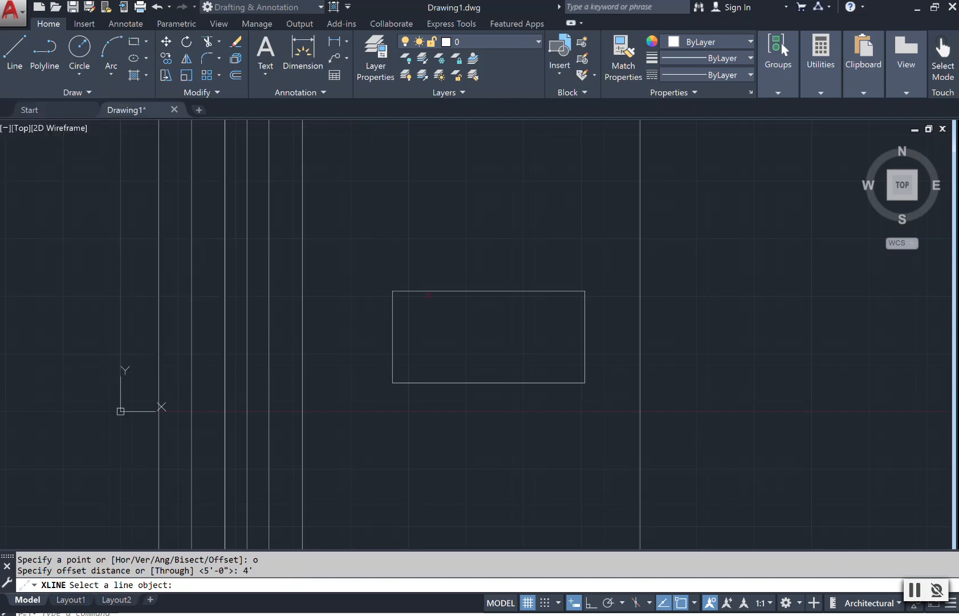
pyautogui.click(484, 291)
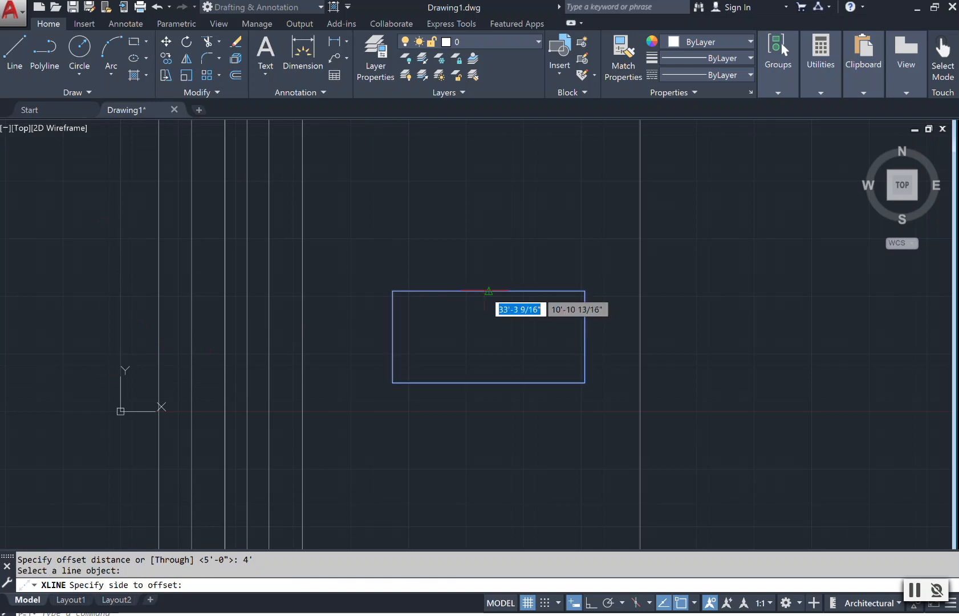
pyautogui.click(485, 213)
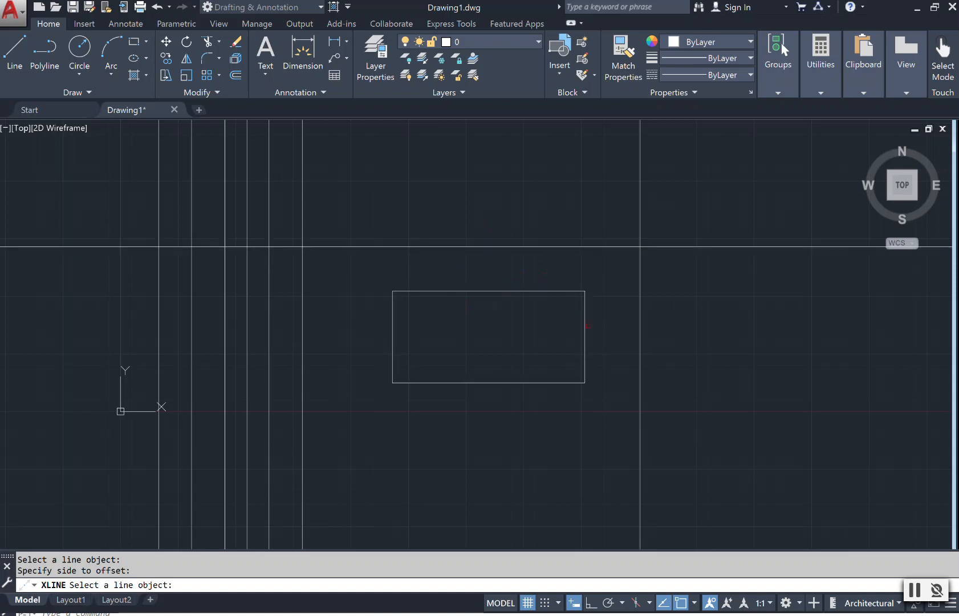
# Step: Draw connected lines from the rectangle's upper-right corner to the construction lines' intersection, down level with the bottom edge, and back to the lower-right corner
pyautogui.click(6, 60)
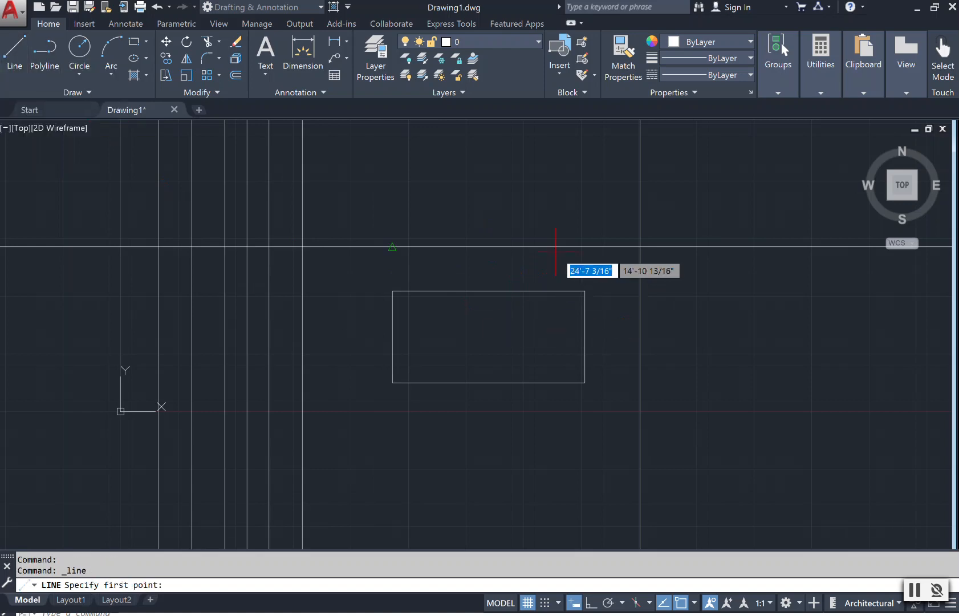
pyautogui.click(585, 291)
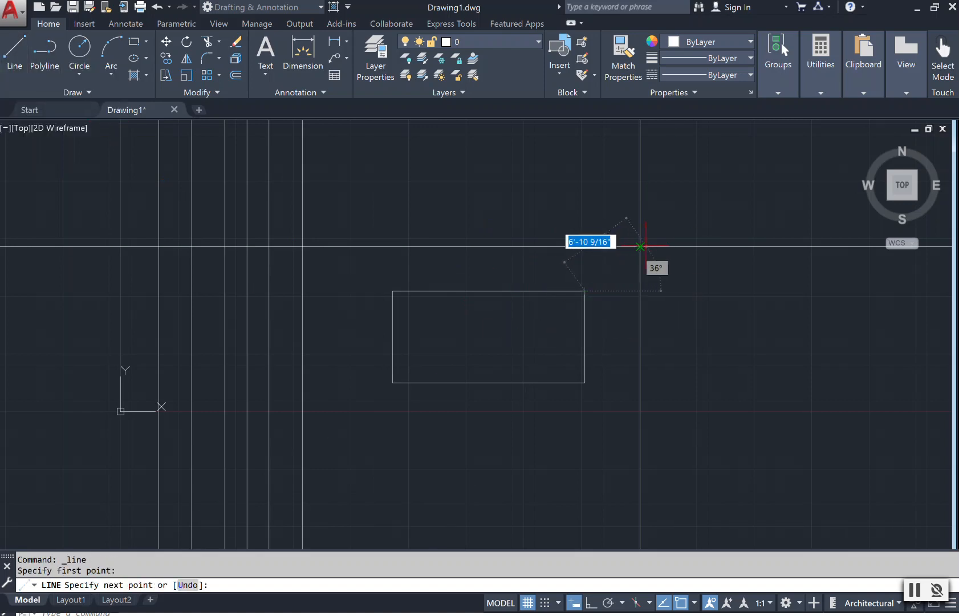
pyautogui.click(641, 246)
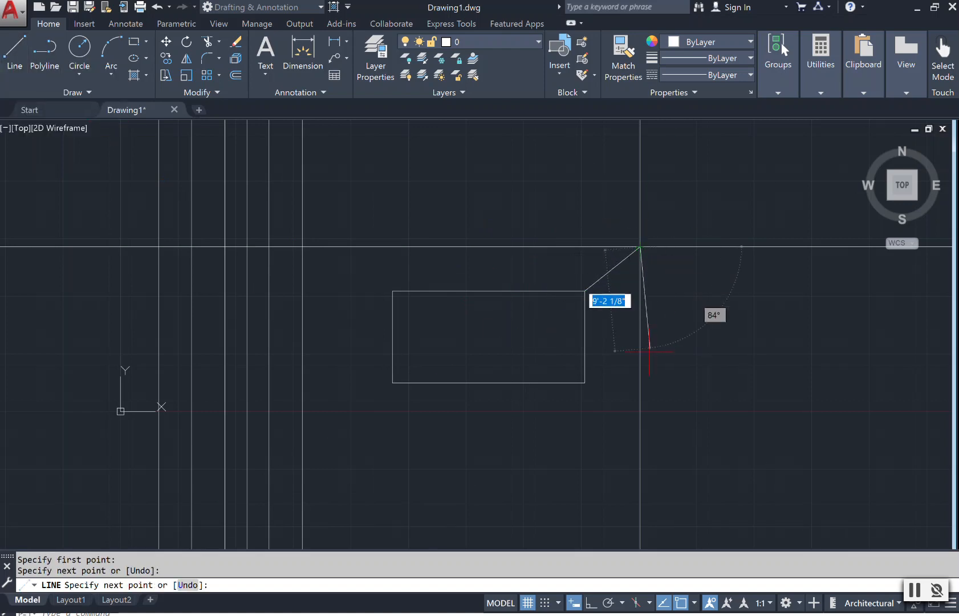
pyautogui.click(641, 382)
pyautogui.click(584, 383)
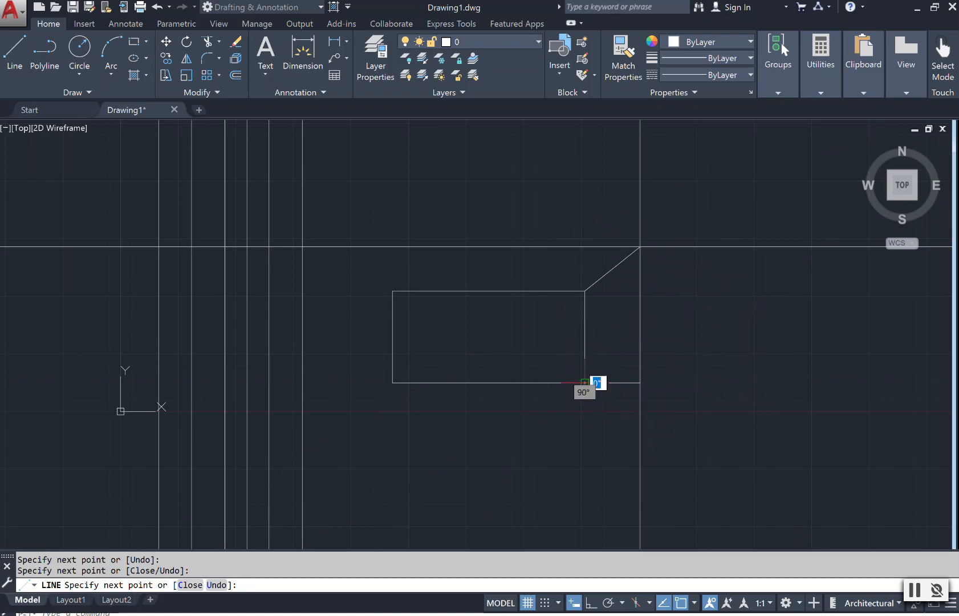
pyautogui.press('Escape')
pyautogui.press('Return')
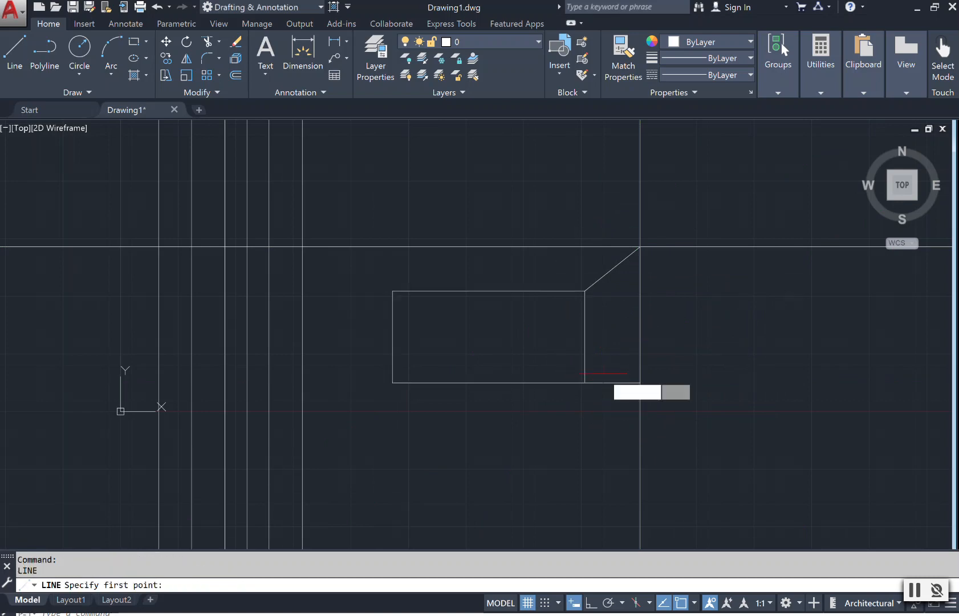
pyautogui.click(585, 291)
pyautogui.press('Escape')
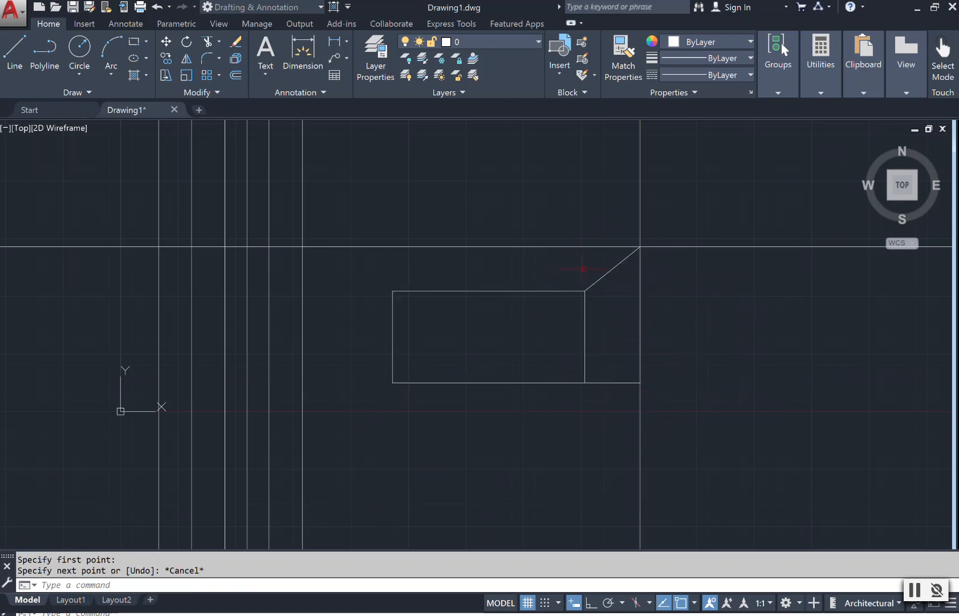
# Step: Draw a line about 19'-1" leftward along the horizontal construction line from the intersection, continuing down to the rectangle's upper-left corner
pyautogui.press('Return')
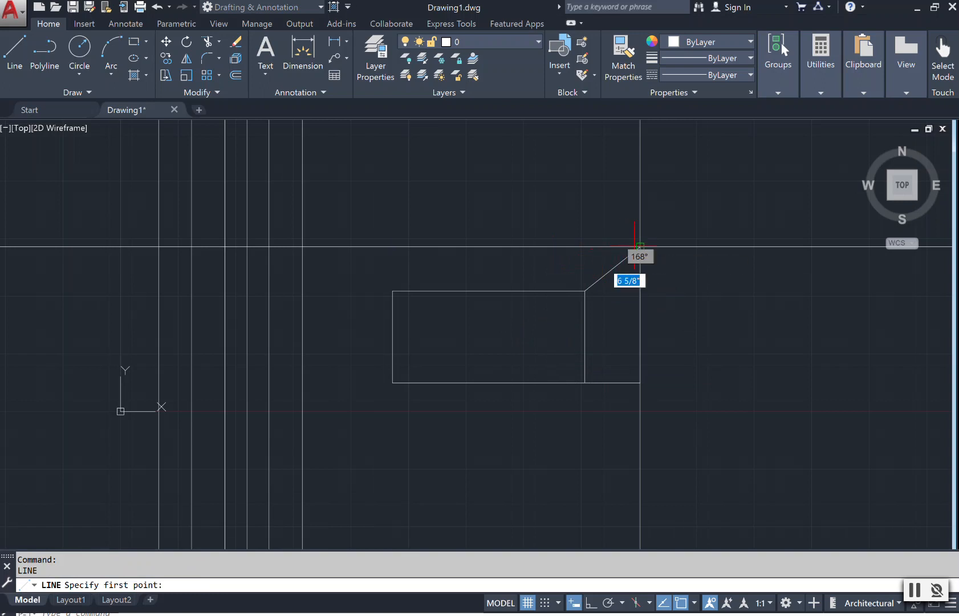
pyautogui.click(640, 246)
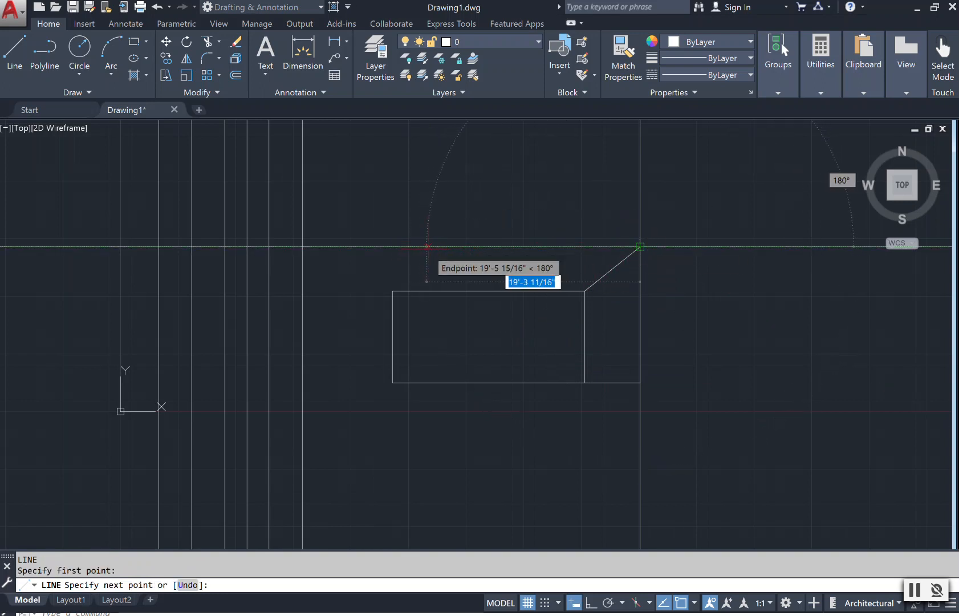
pyautogui.click(429, 247)
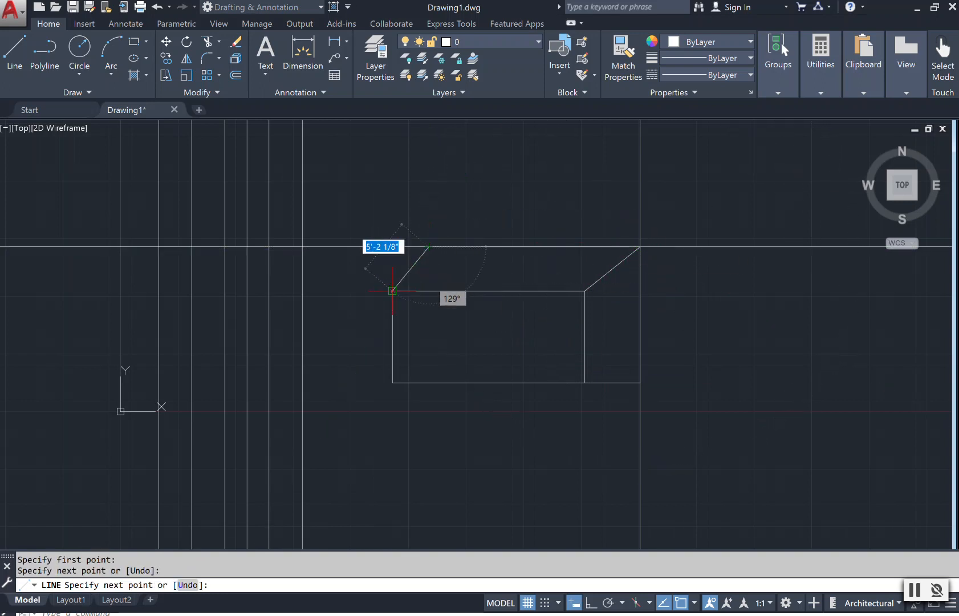
pyautogui.click(392, 290)
pyautogui.press('Escape')
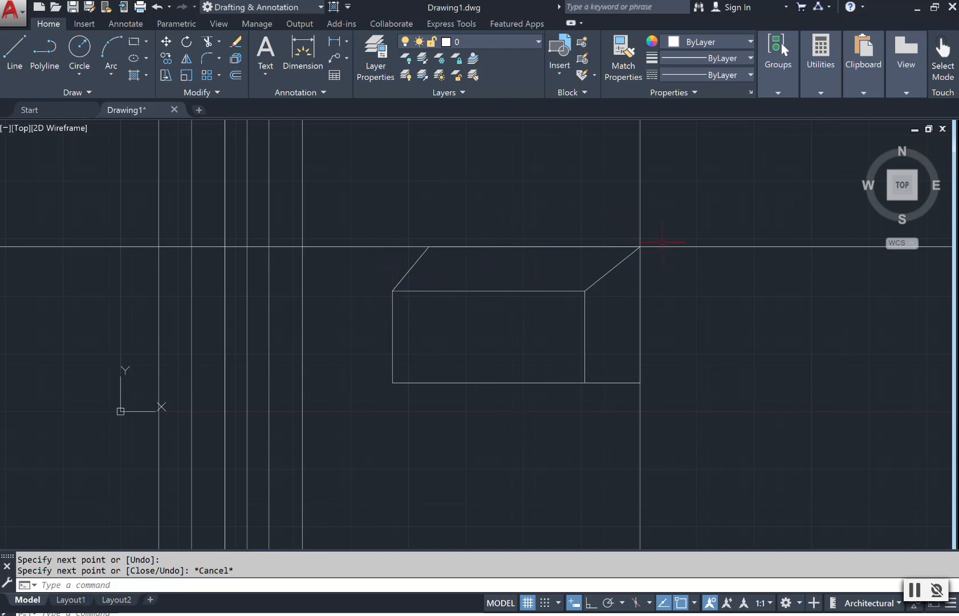
# Step: Stretch the right end of the short bottom line up to the midpoint of the right vertical line
pyautogui.click(599, 383)
pyautogui.click(640, 382)
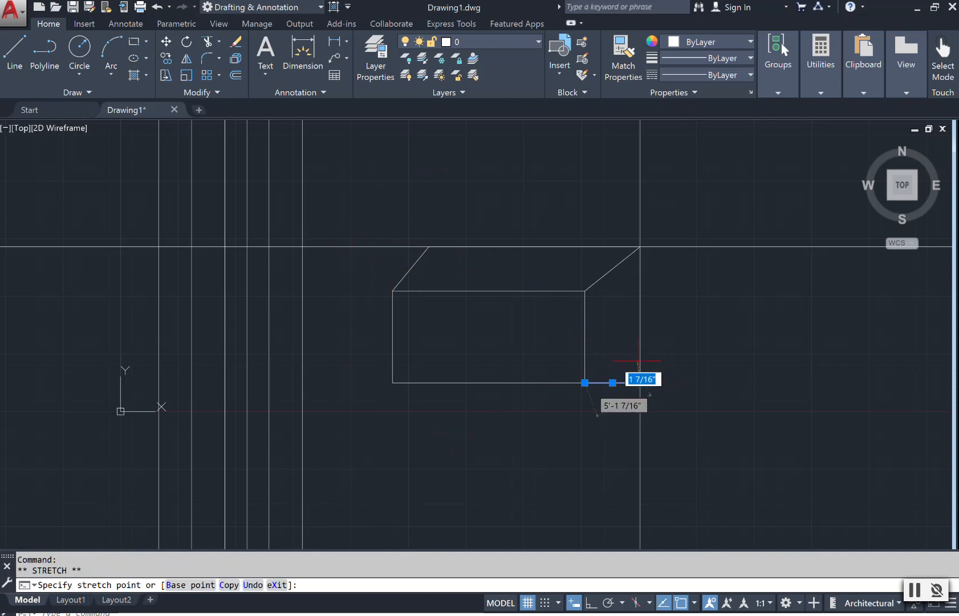
pyautogui.click(640, 315)
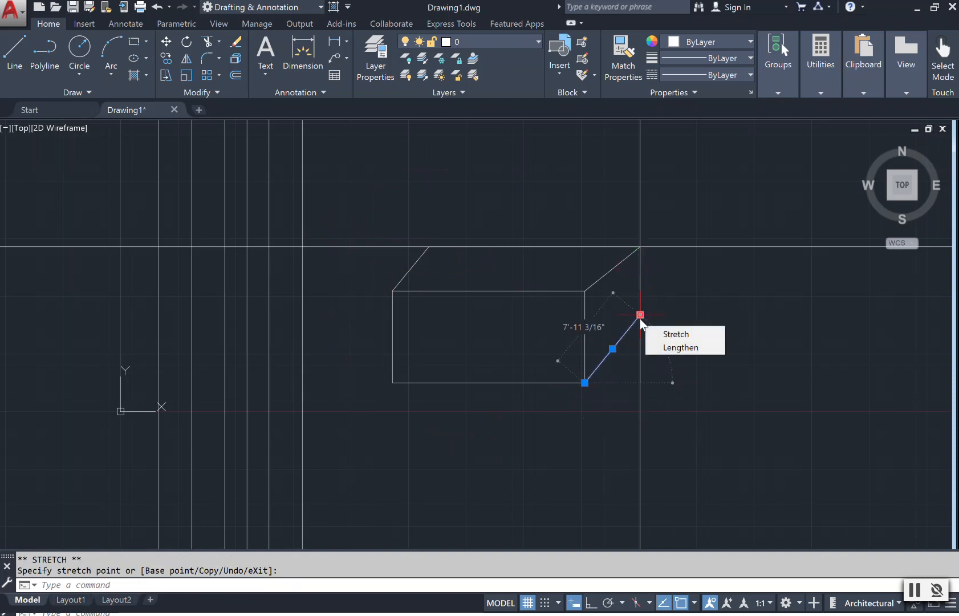
pyautogui.press('Escape')
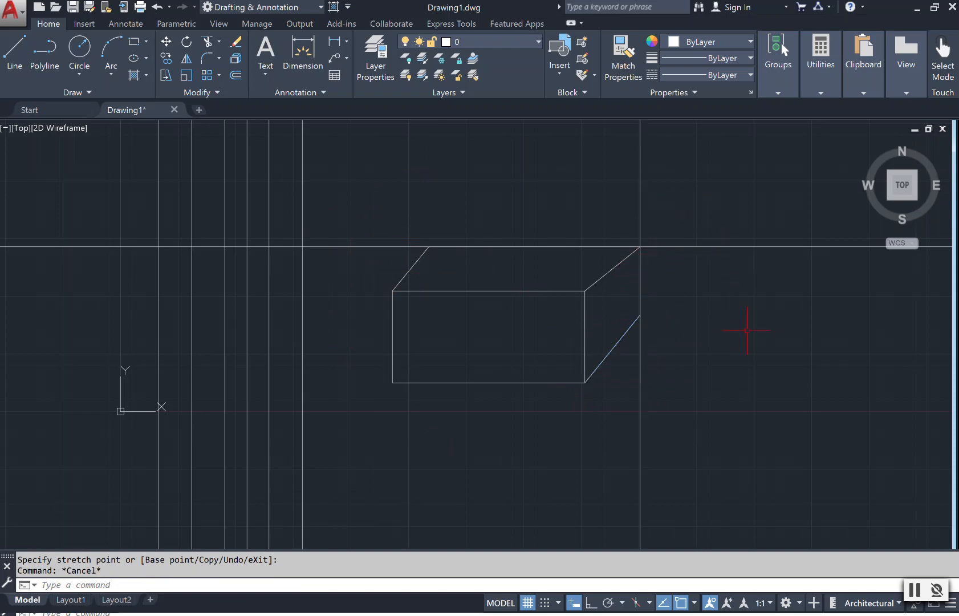
# Step: Delete the horizontal construction line above the rectangle and the vertical construction line to its right
pyautogui.click(817, 353)
pyautogui.click(738, 195)
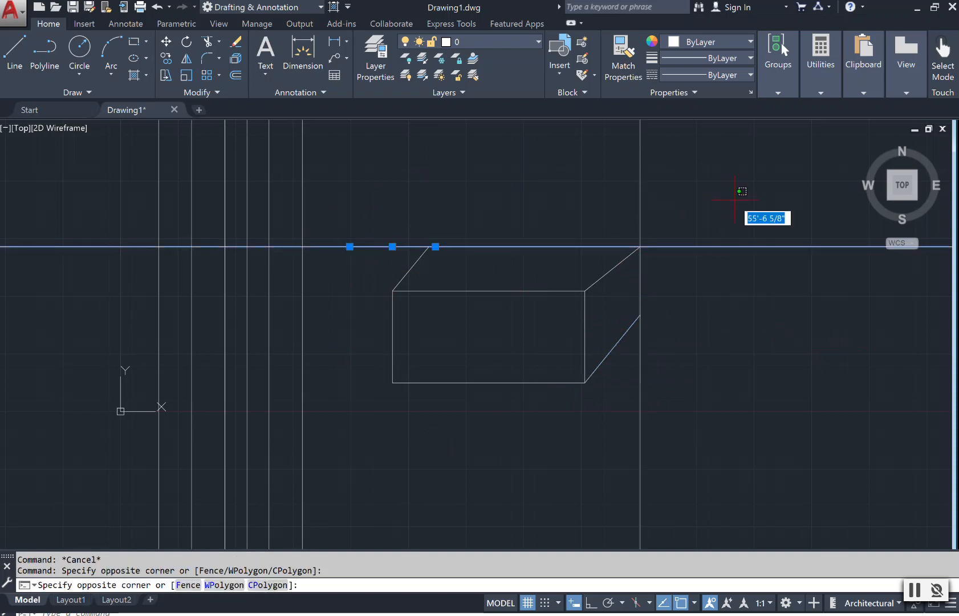
pyautogui.click(527, 154)
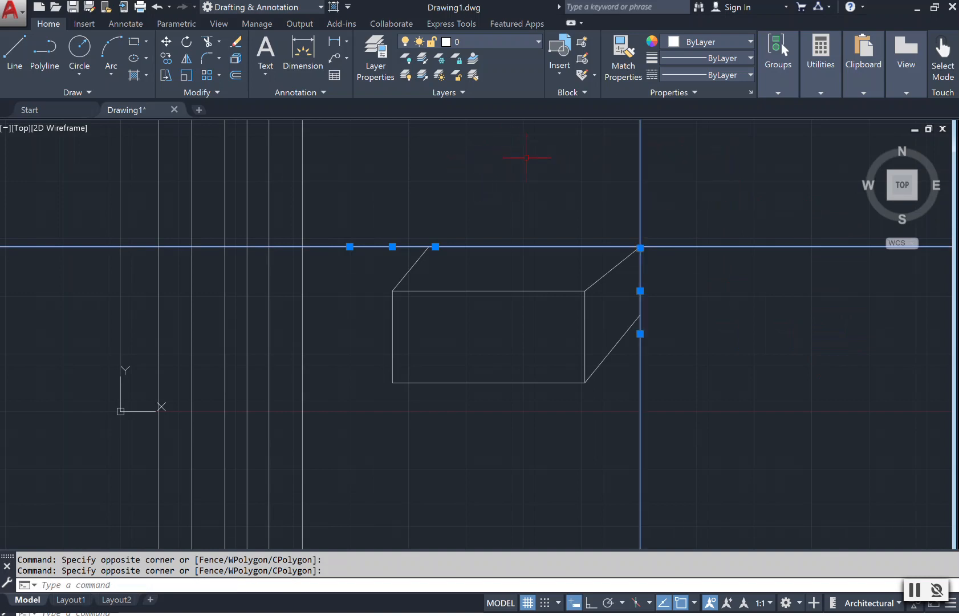
pyautogui.press('Delete')
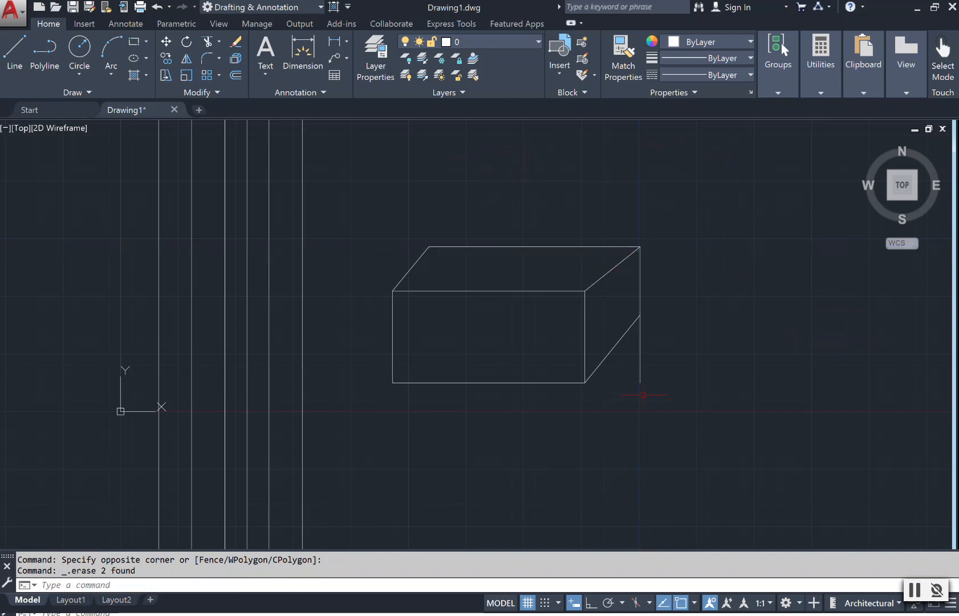
# Step: Shorten the box's right vertical edge by moving its lower end up to the end of the slanted bottom line
pyautogui.click(643, 363)
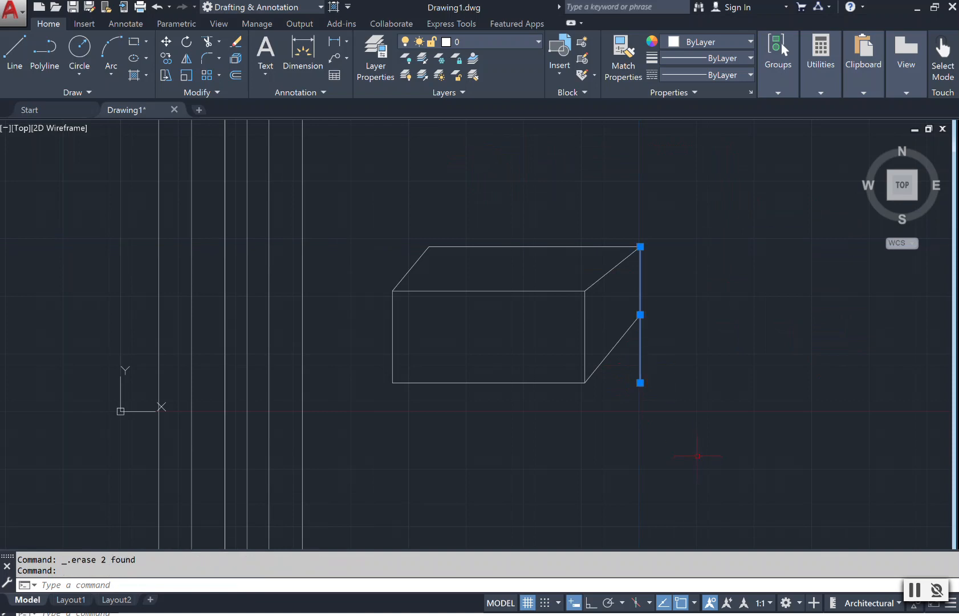
pyautogui.click(640, 382)
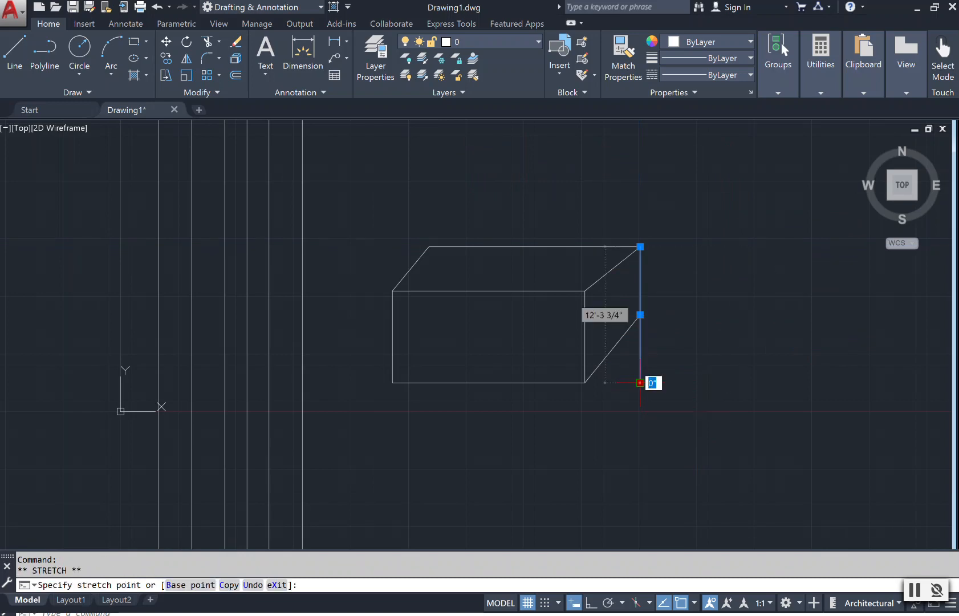
pyautogui.click(640, 315)
pyautogui.press('Escape')
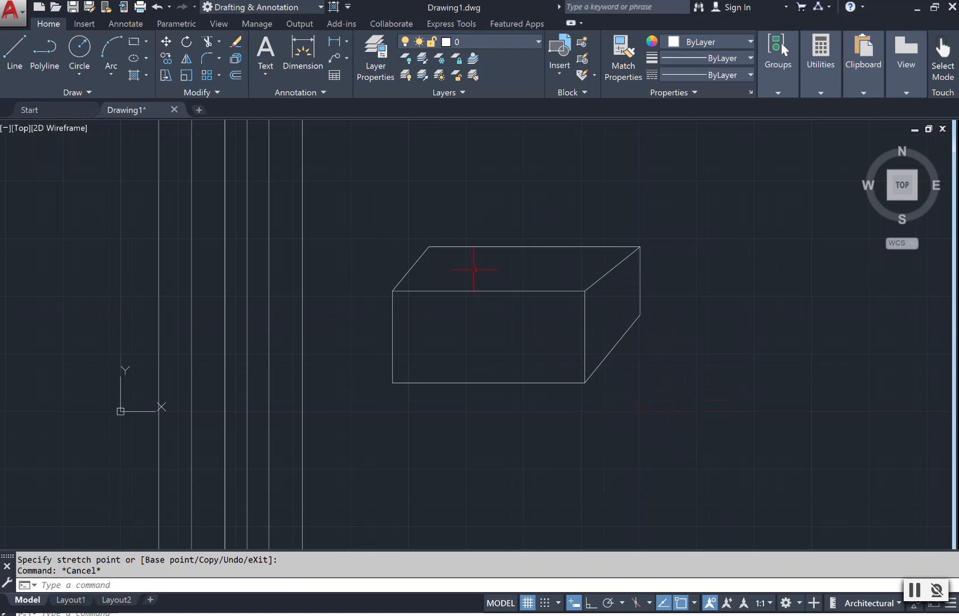
# Step: Shorten the box's top back edge from its left end and stretch the left slanted line's upper end to meet it
pyautogui.click(460, 247)
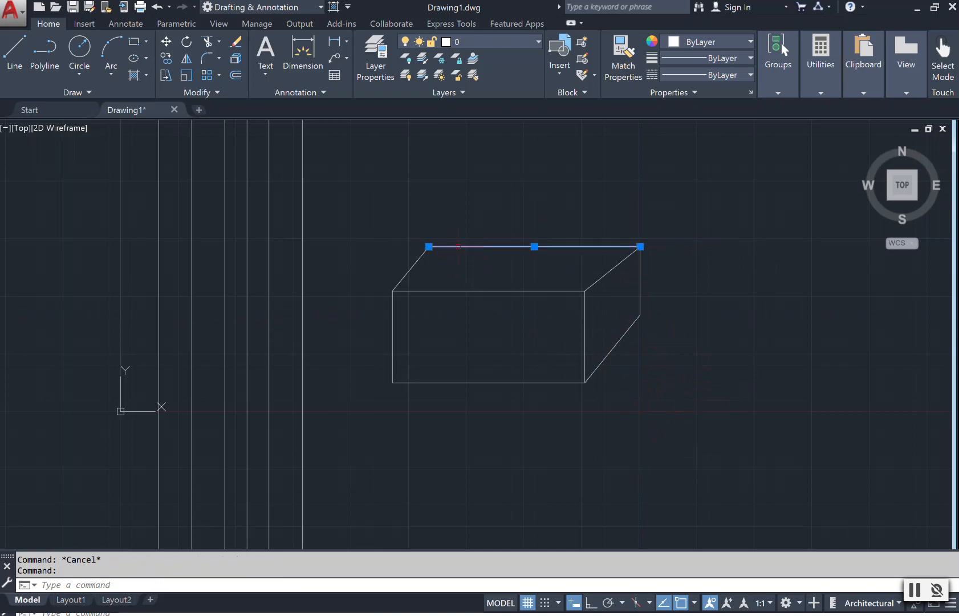
pyautogui.click(429, 246)
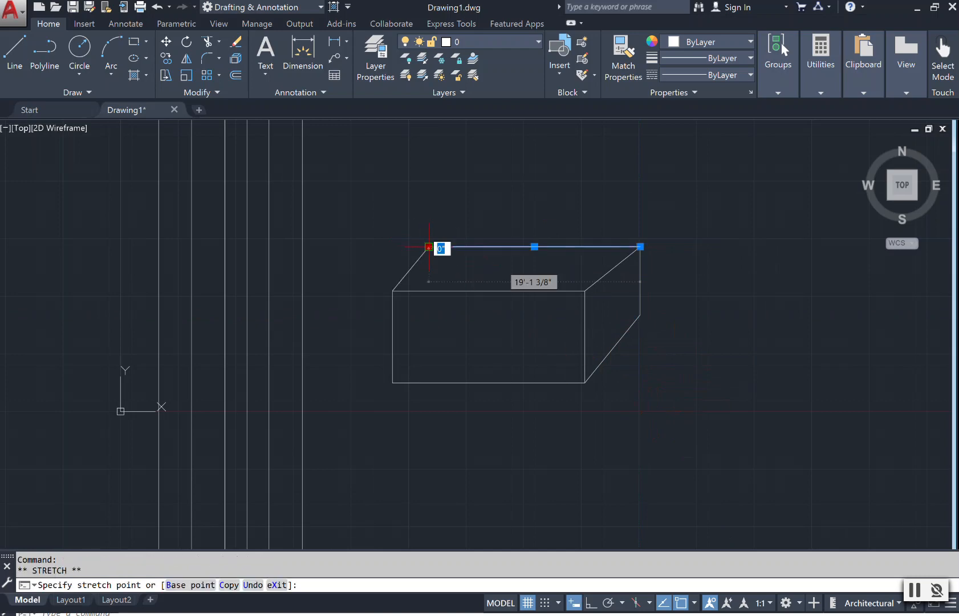
pyautogui.click(468, 246)
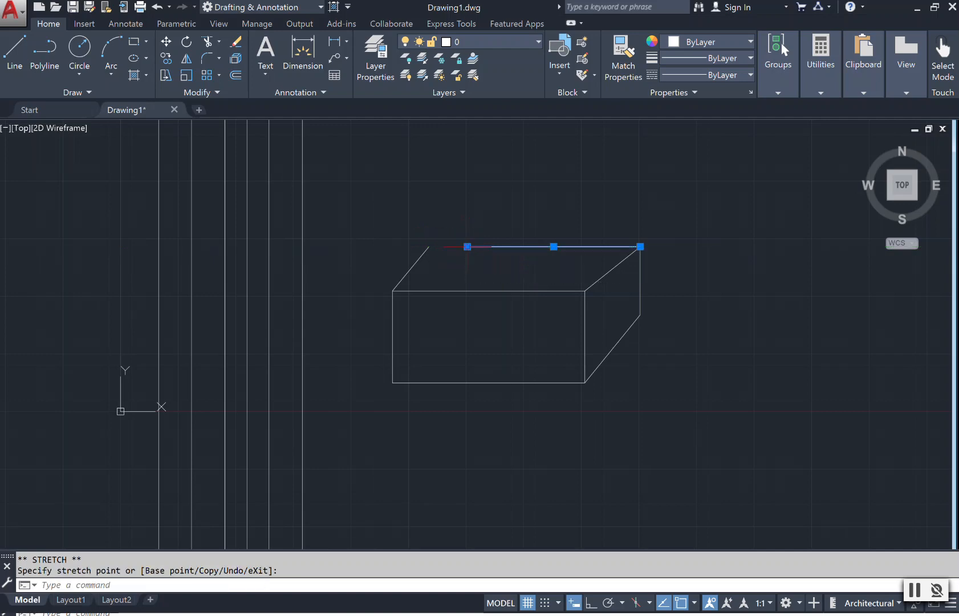
pyautogui.click(419, 255)
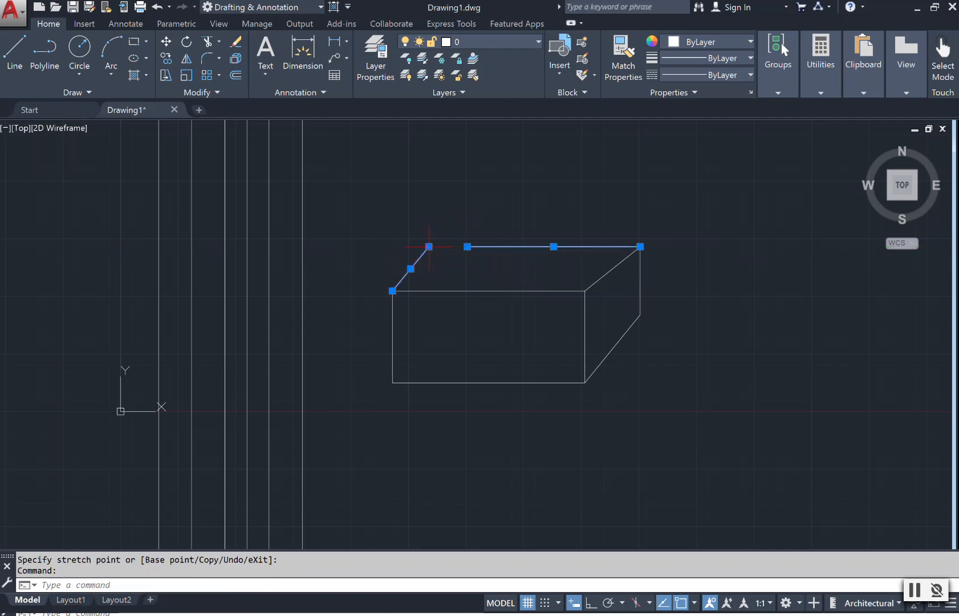
pyautogui.click(429, 247)
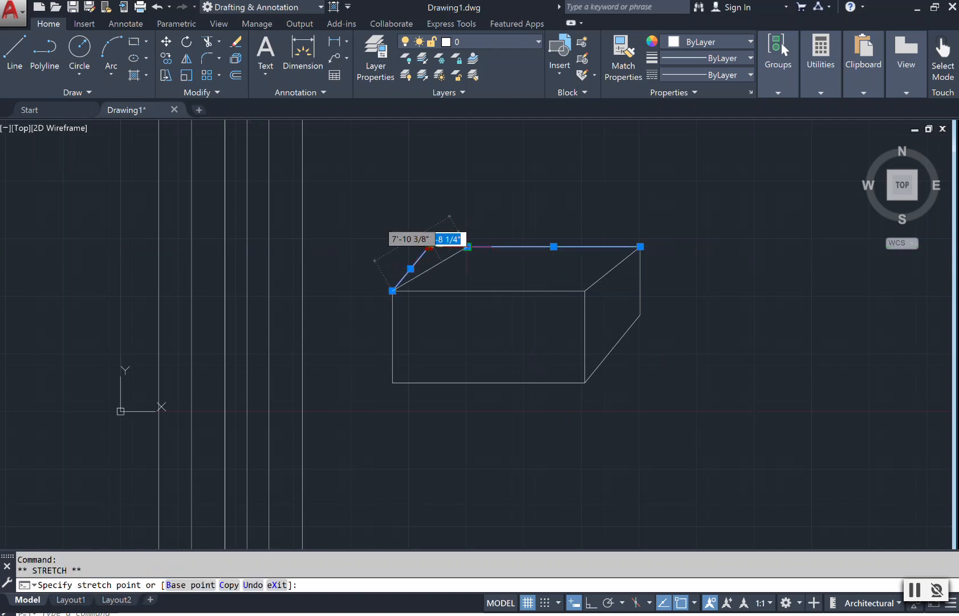
pyautogui.click(468, 246)
pyautogui.press('Escape')
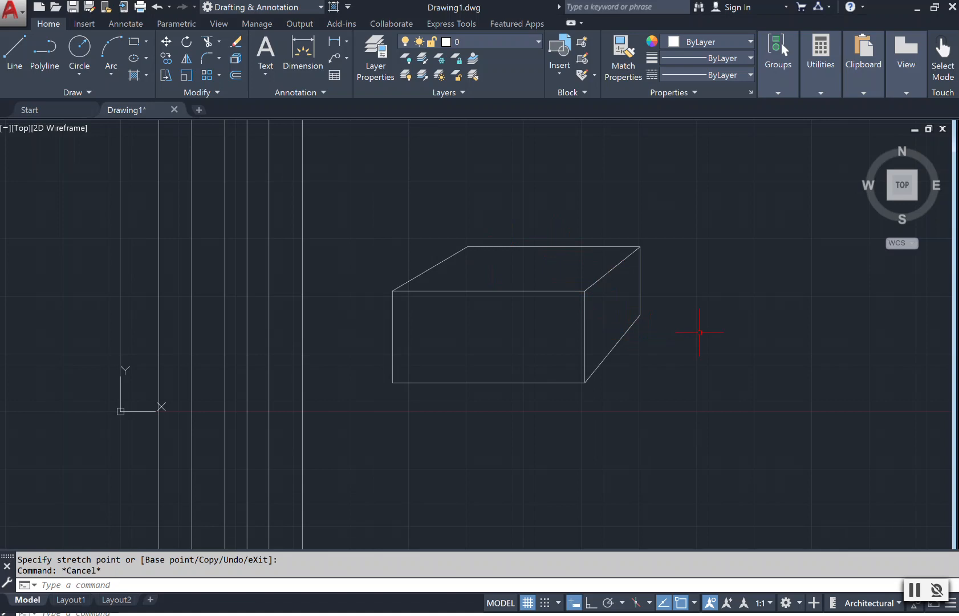
# Step: Measure the lengths and angles of the box's top-face edges with the Quick measure tool
pyautogui.click(808, 94)
pyautogui.click(796, 139)
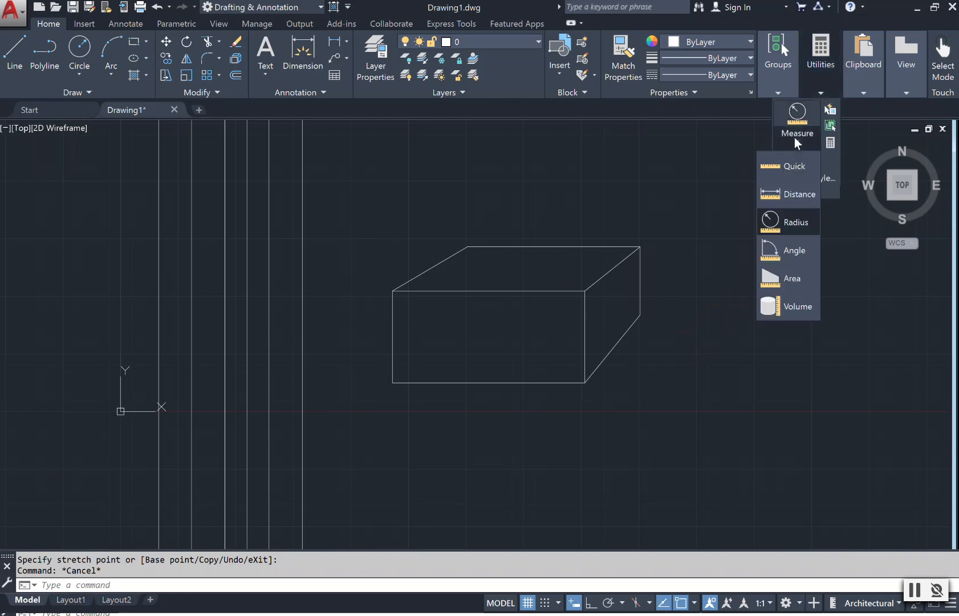
pyautogui.click(784, 164)
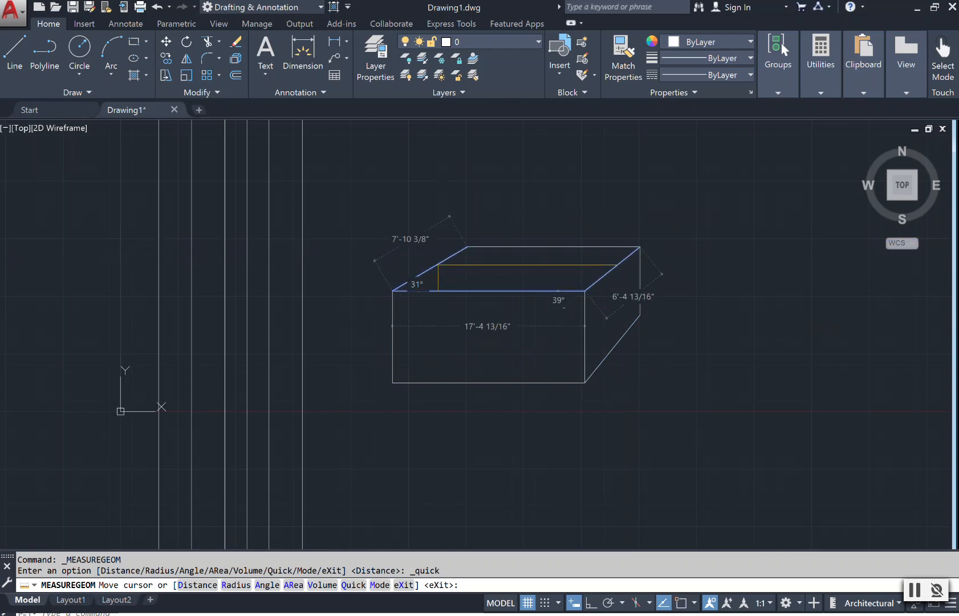
pyautogui.press('Escape')
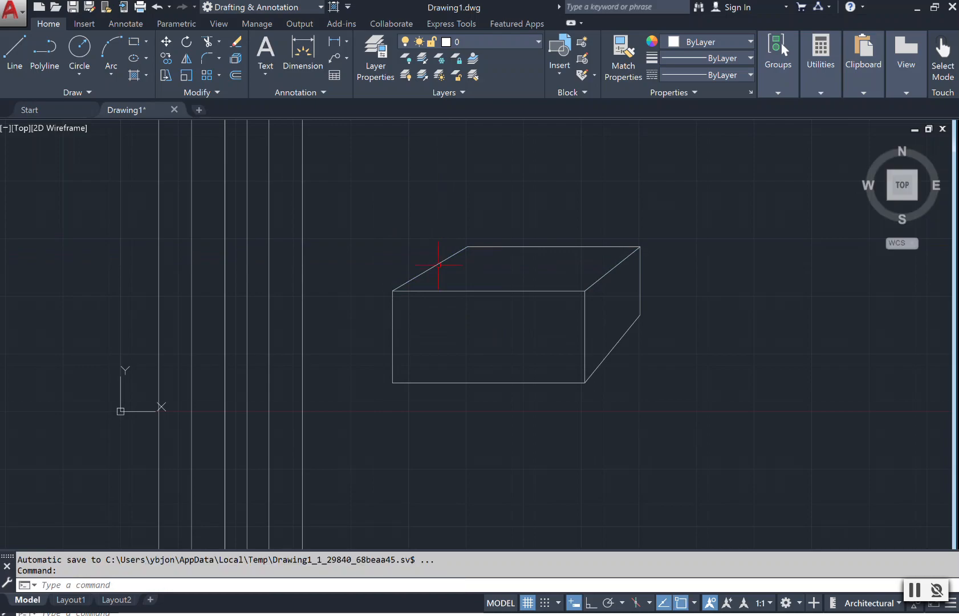